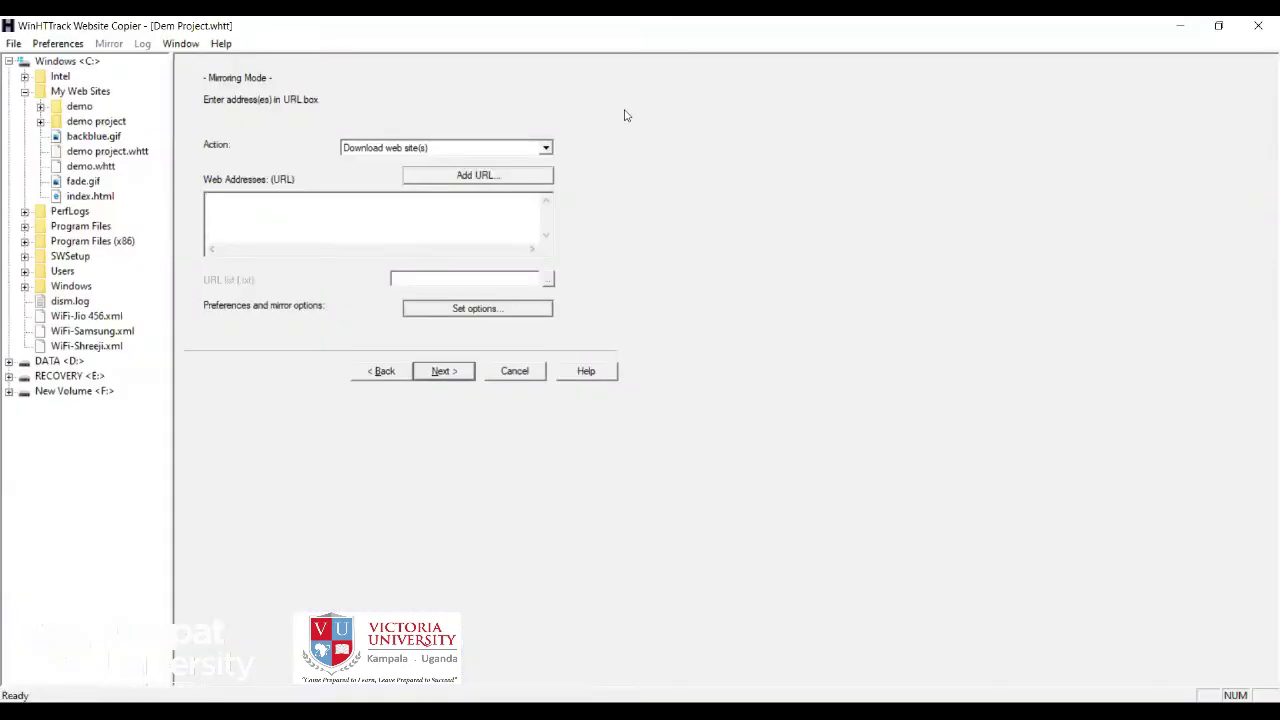
# Return to the wizard's project page and correct the project name to 'Demo Project'.
pyautogui.click(398, 378)
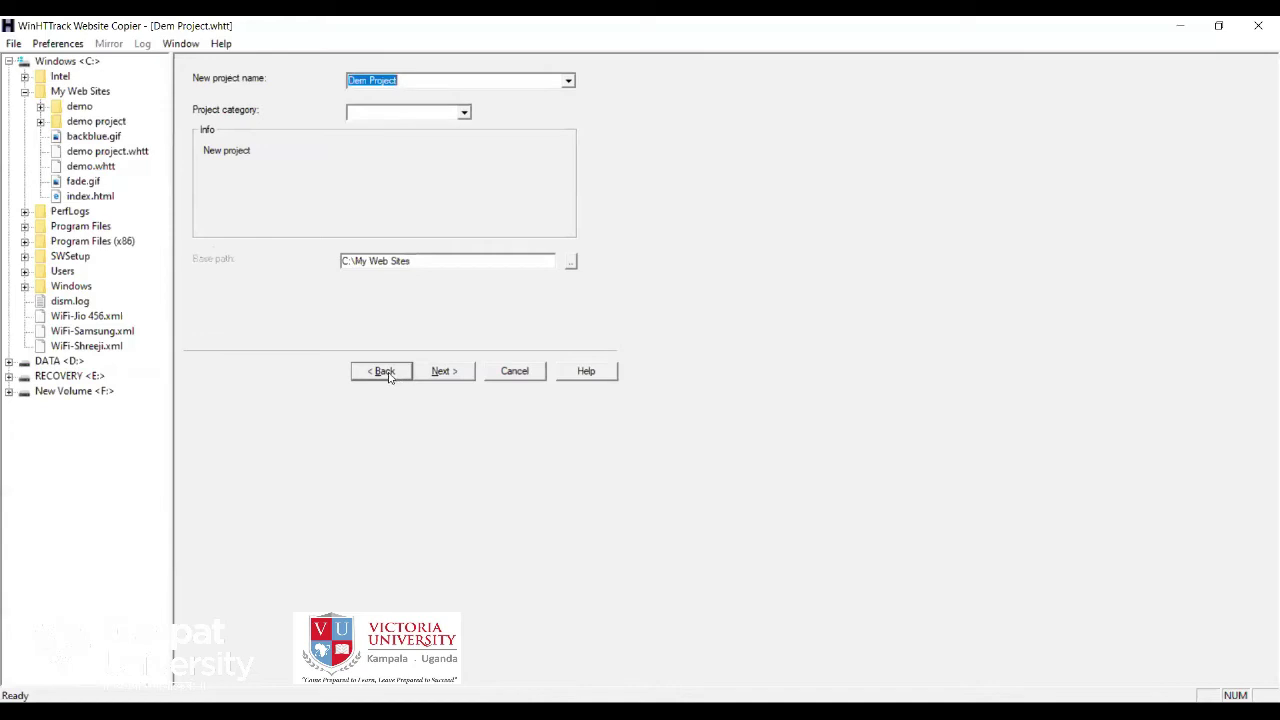
pyautogui.click(390, 377)
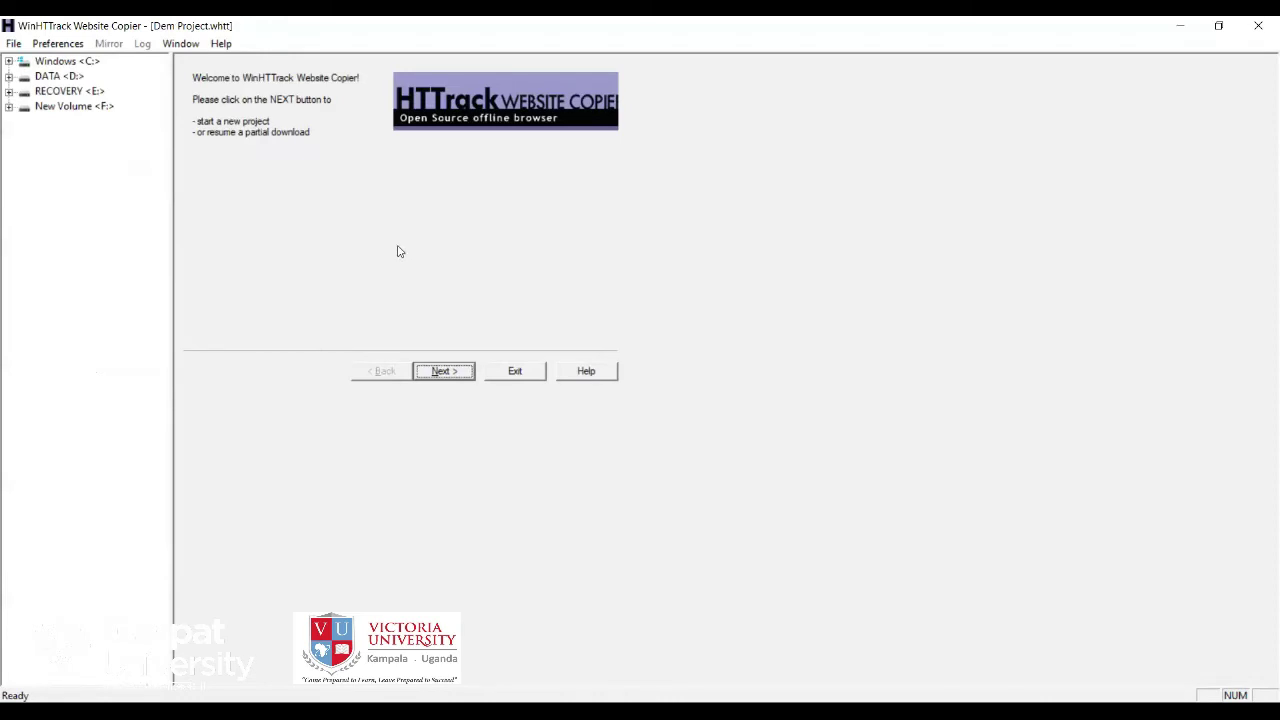
pyautogui.click(443, 371)
pyautogui.click(400, 80)
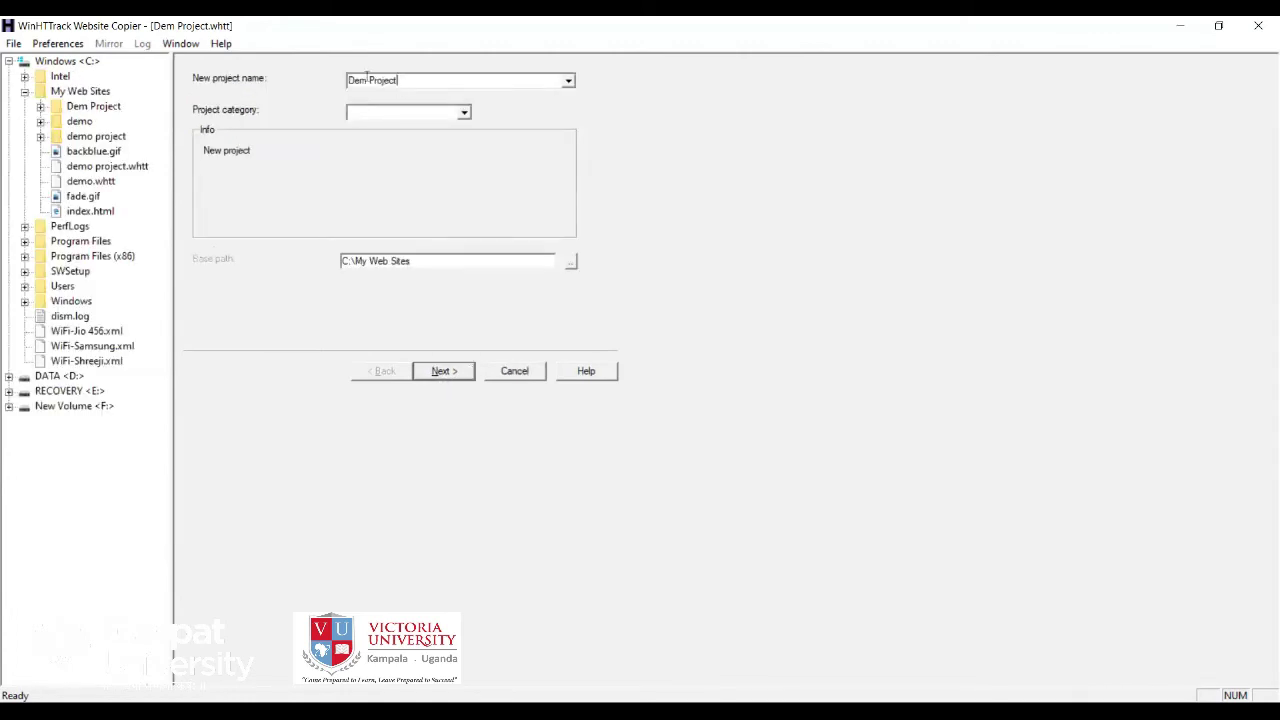
pyautogui.click(367, 80)
pyautogui.write('o')
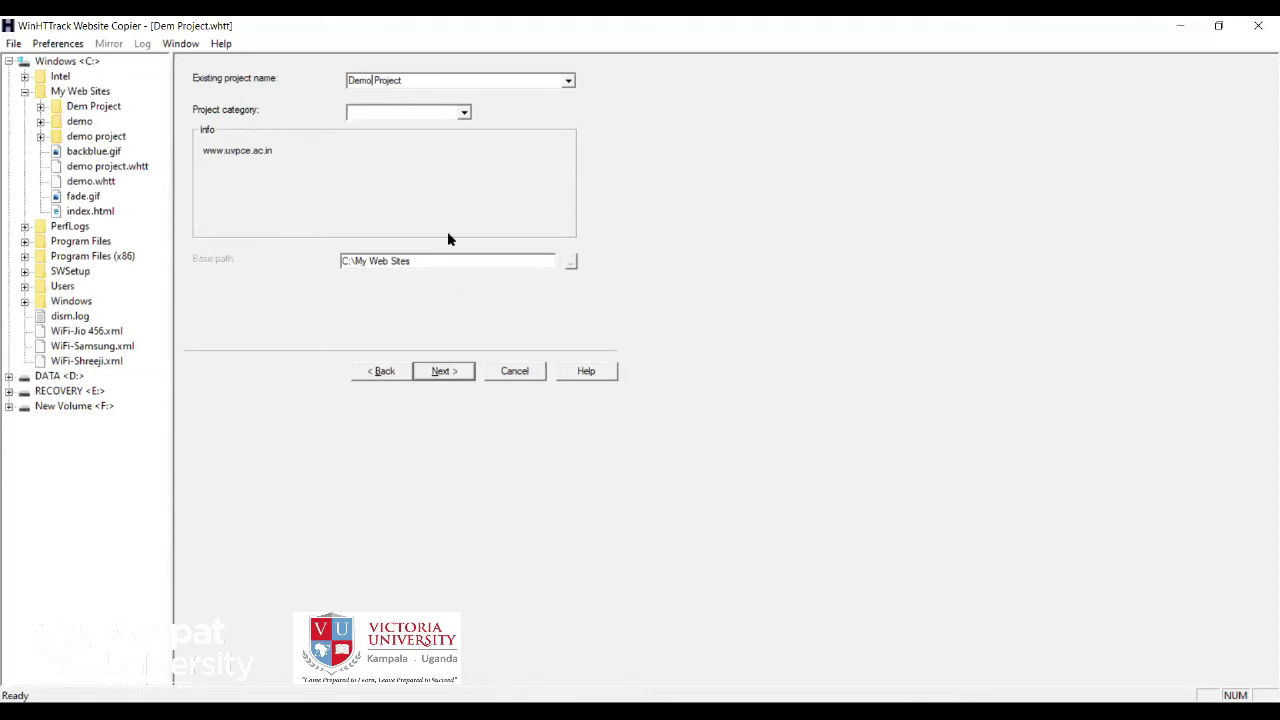
pyautogui.click(443, 371)
pyautogui.moveTo(297, 203); pyautogui.dragTo(201, 208)
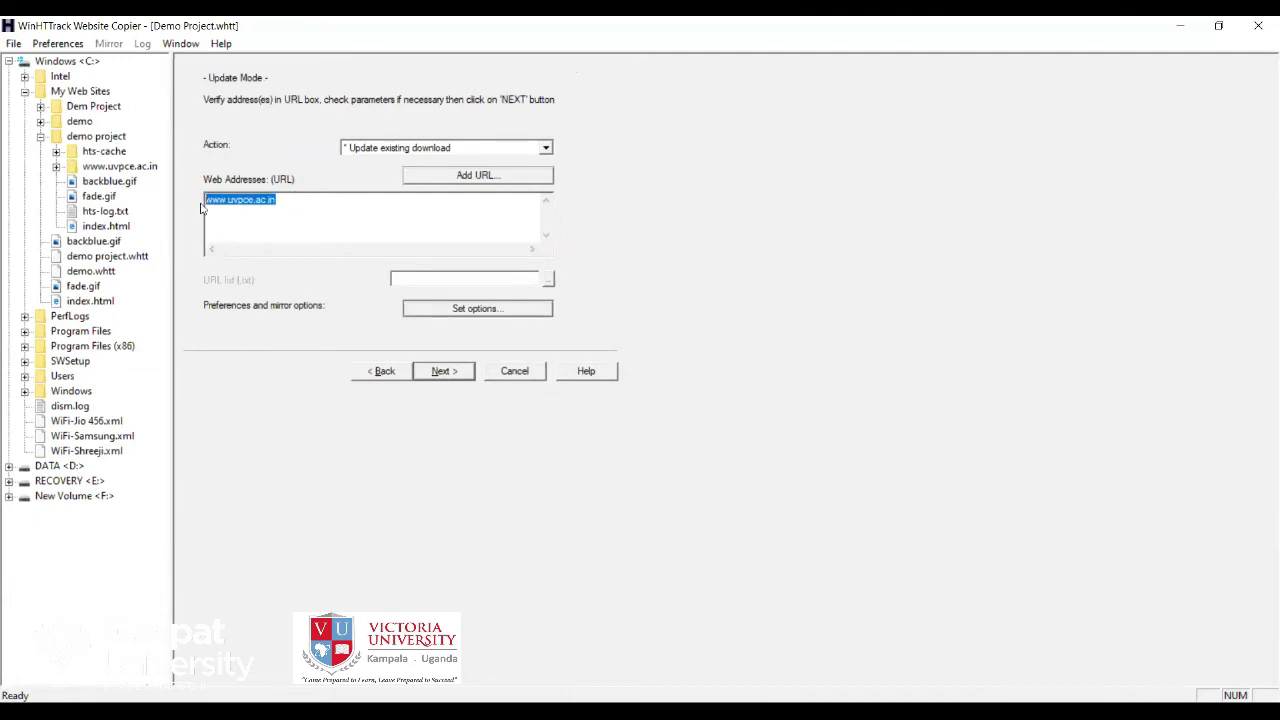
pyautogui.press('Delete')
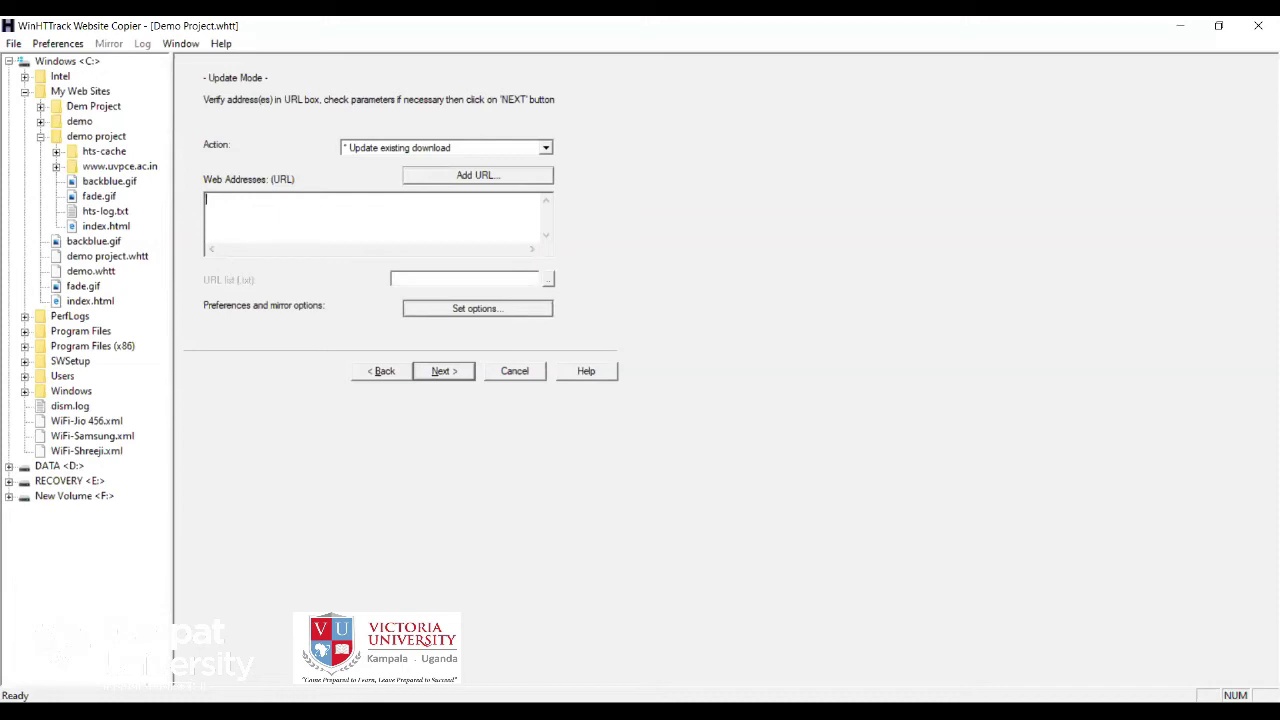
pyautogui.write('www.certifiedhacker.com')
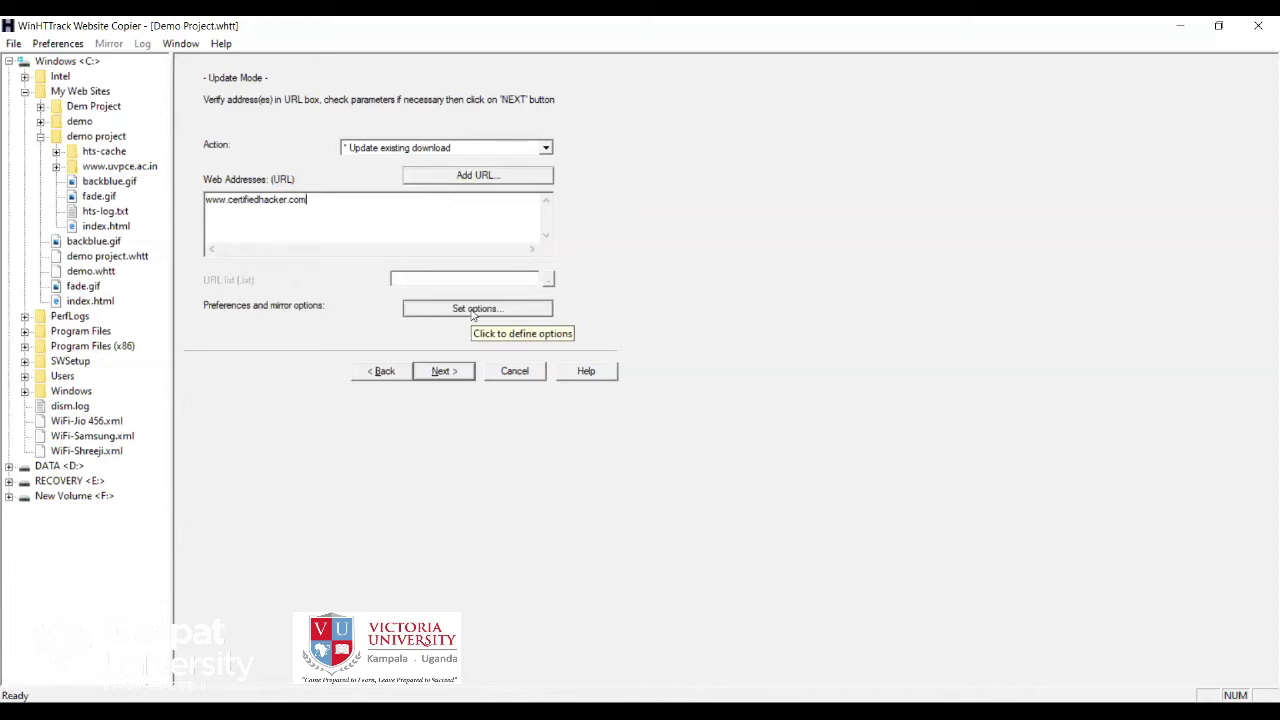
# Add gif/jpg images, zip/tar archives and mov/mpg videos to the scan rules, then confirm the options.
pyautogui.click(474, 315)
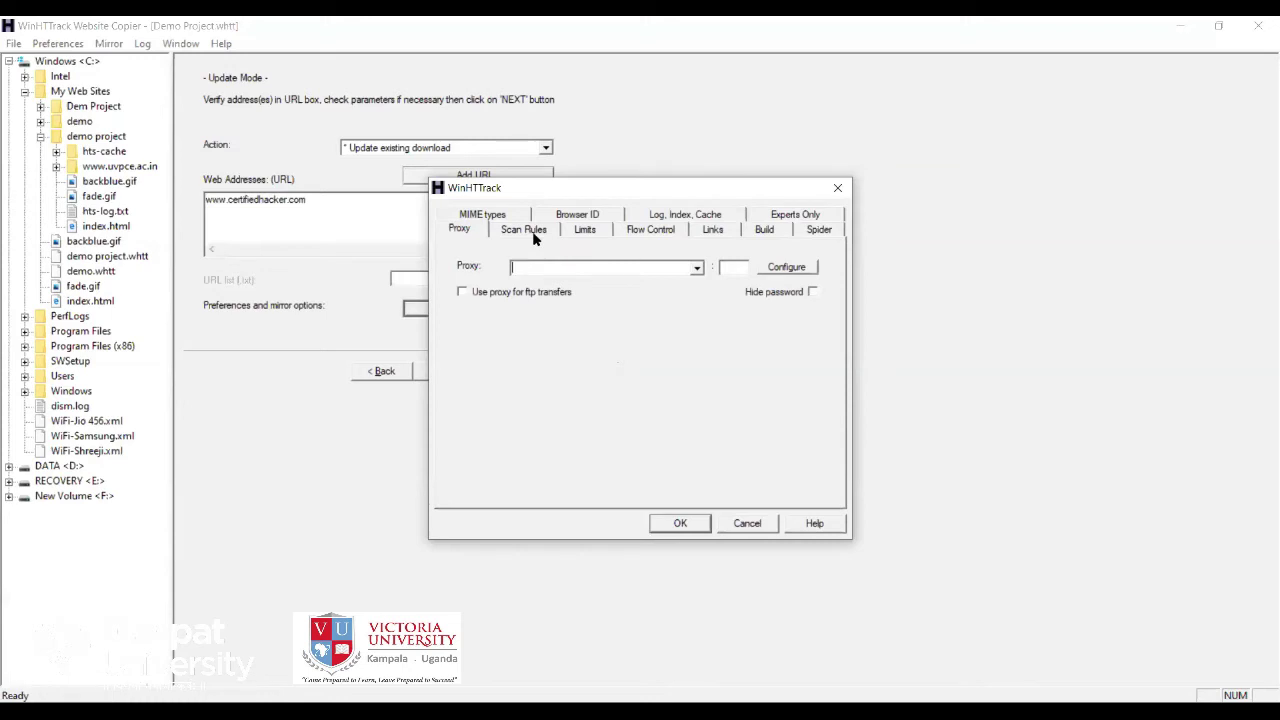
pyautogui.click(530, 230)
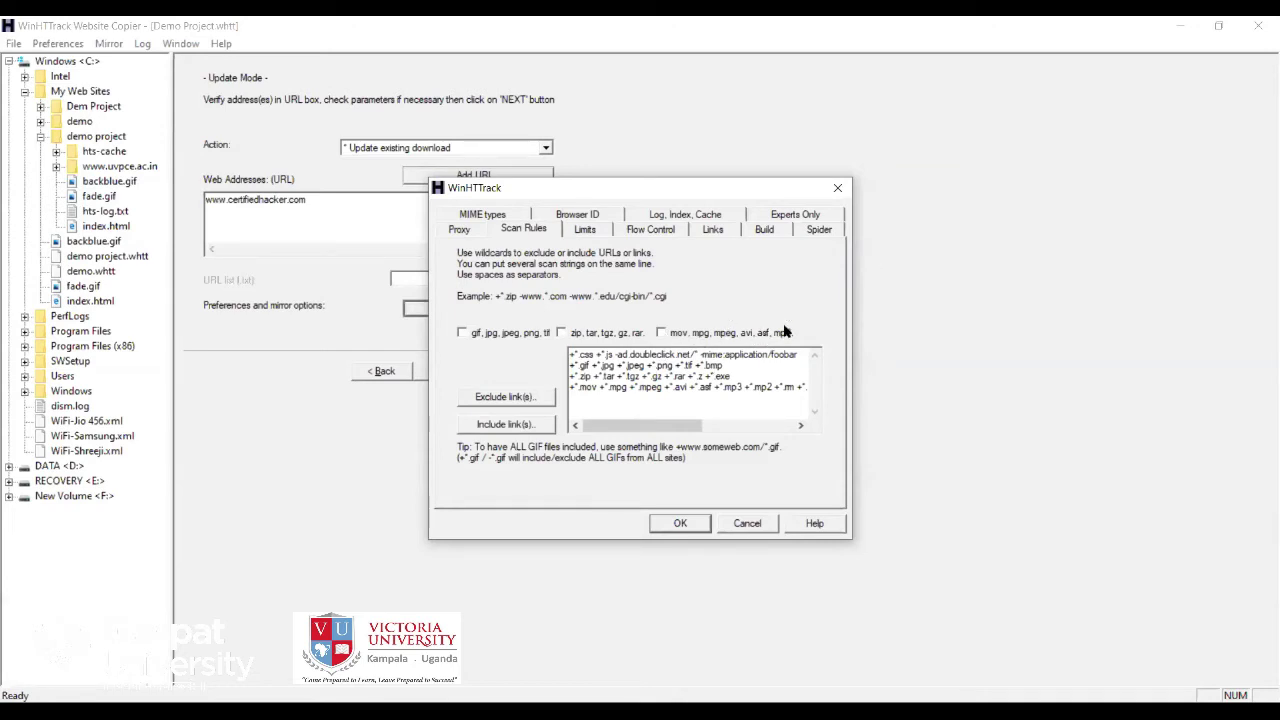
pyautogui.click(462, 333)
pyautogui.click(560, 334)
pyautogui.click(661, 334)
pyautogui.press('Return')
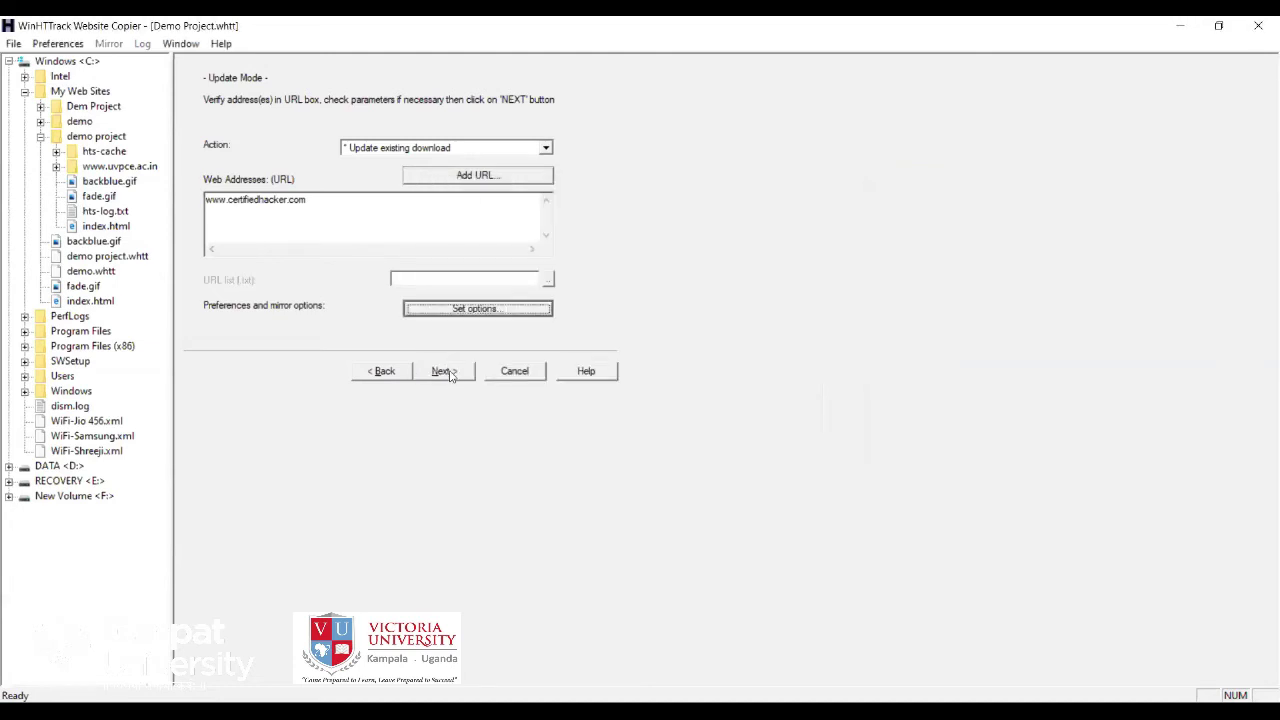
pyautogui.click(443, 371)
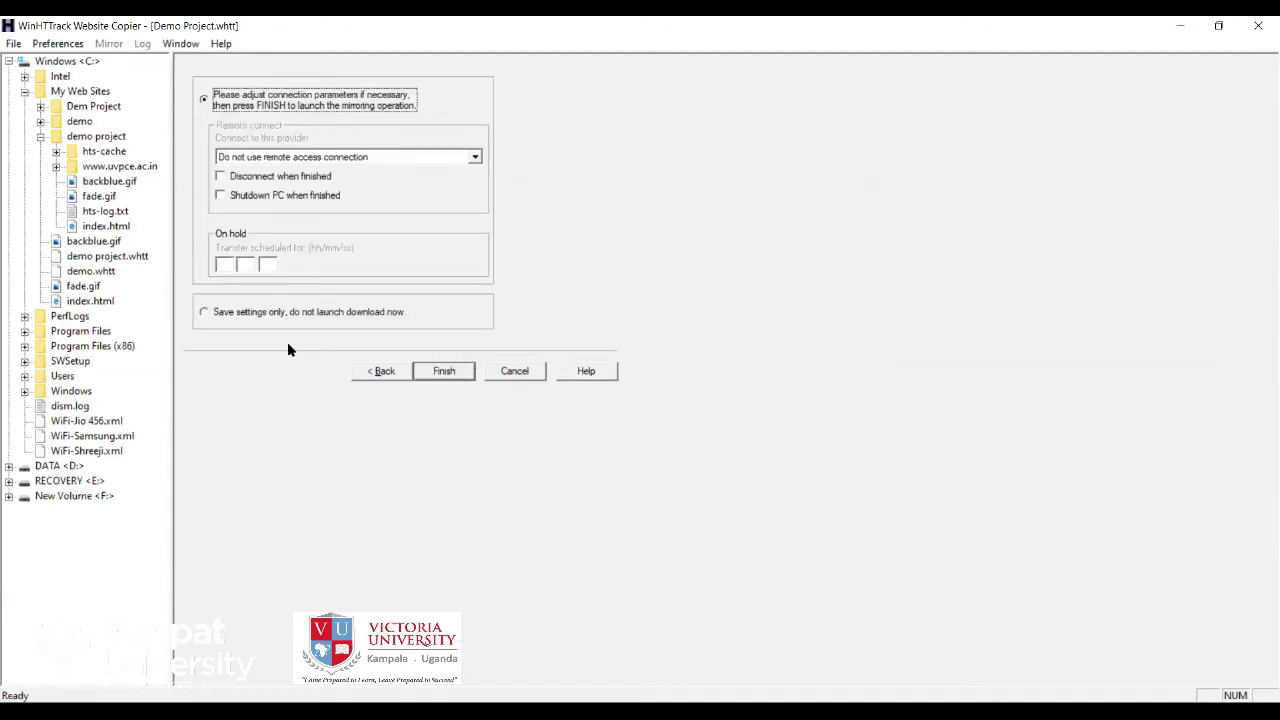
pyautogui.click(441, 371)
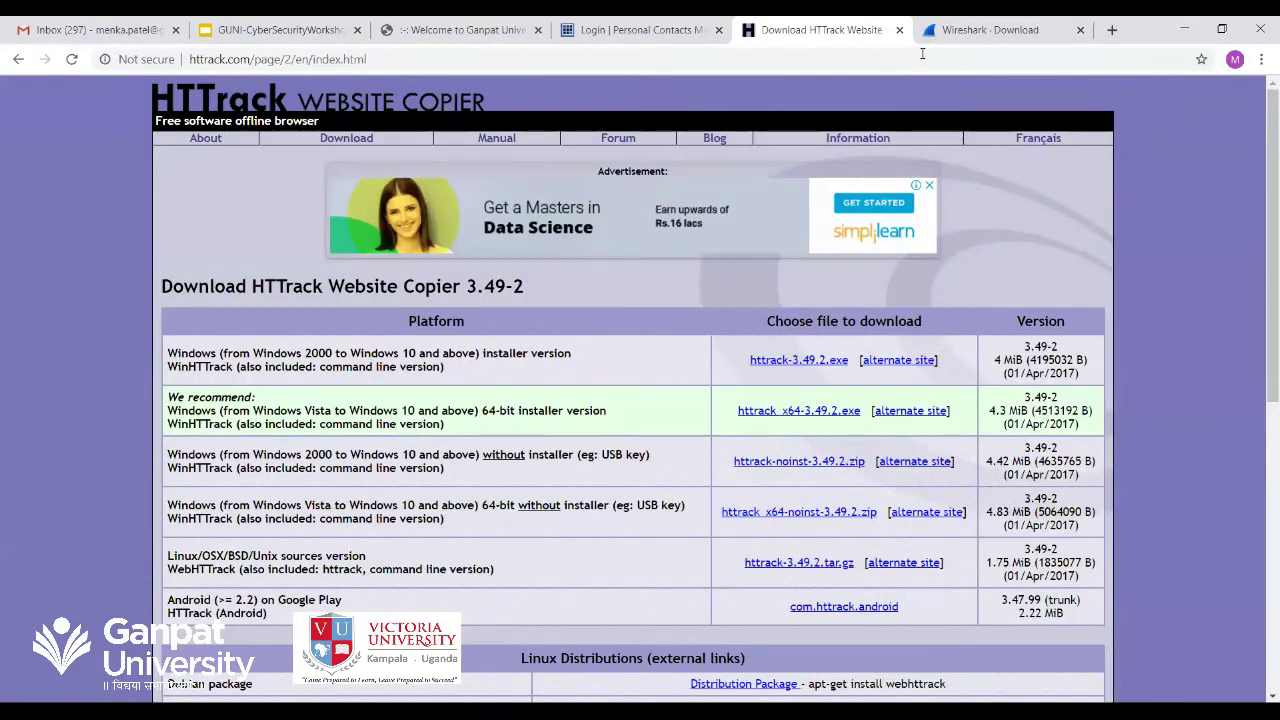
# Load the live certifiedhacker.com site in a new Chrome tab.
pyautogui.hotkey('ctrl', 't')
pyautogui.write('cert')
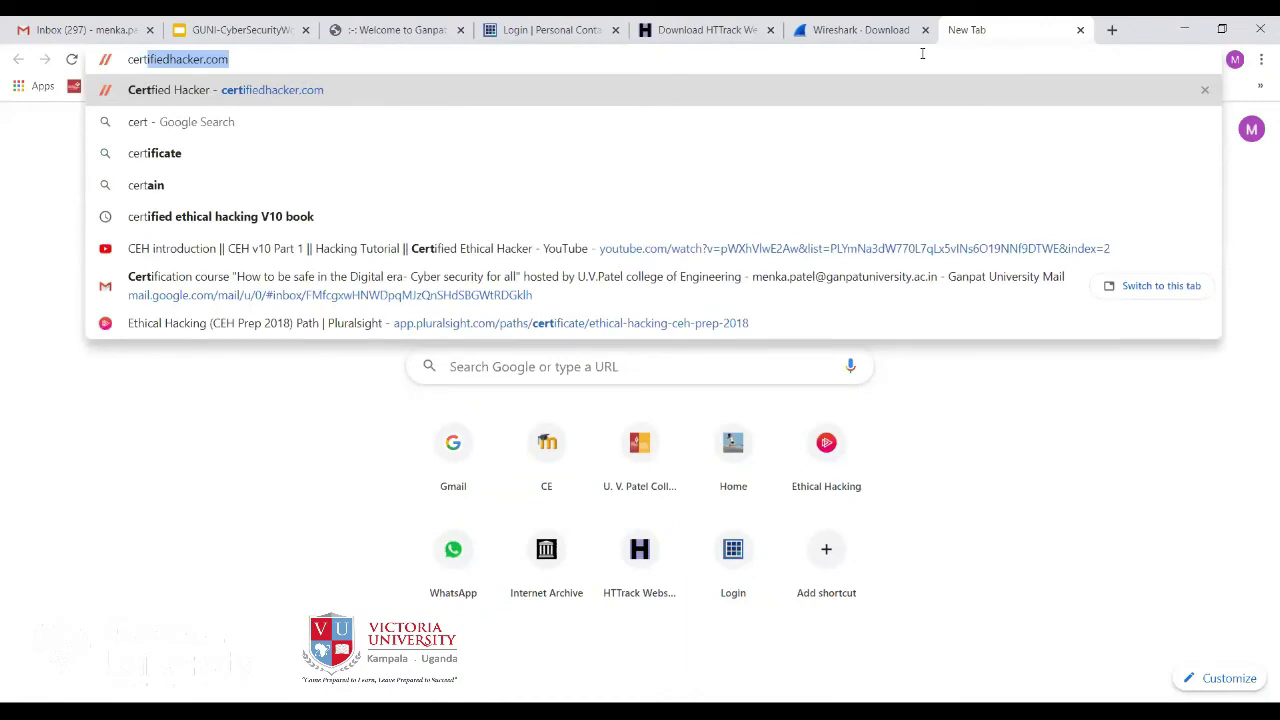
pyautogui.press('Right')
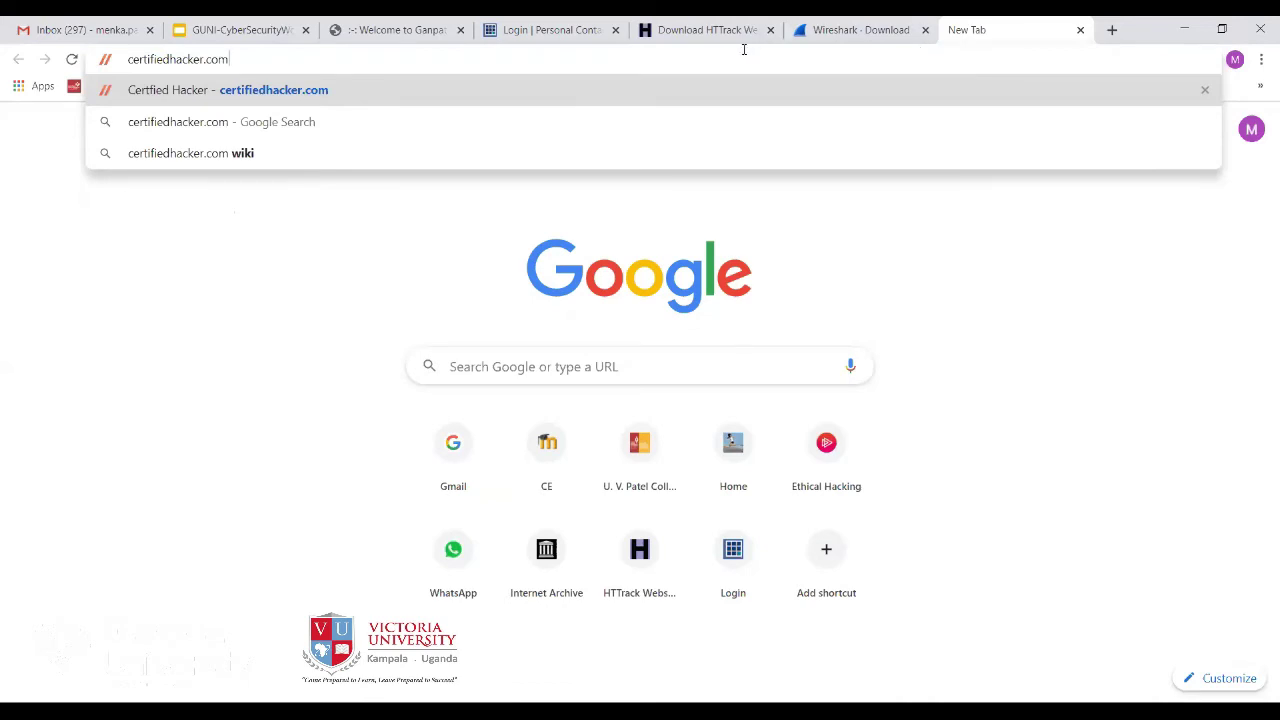
pyautogui.press('Return')
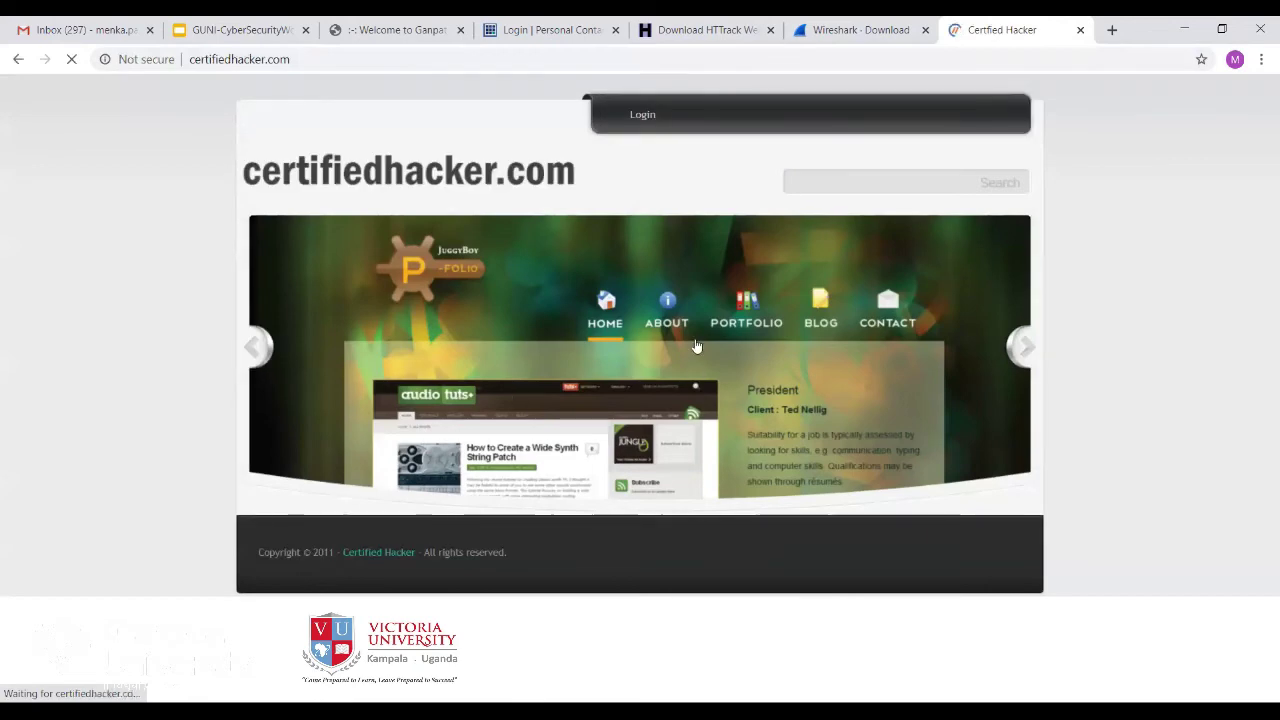
# Advance the home page slideshow three slides forward.
pyautogui.click(1024, 346)
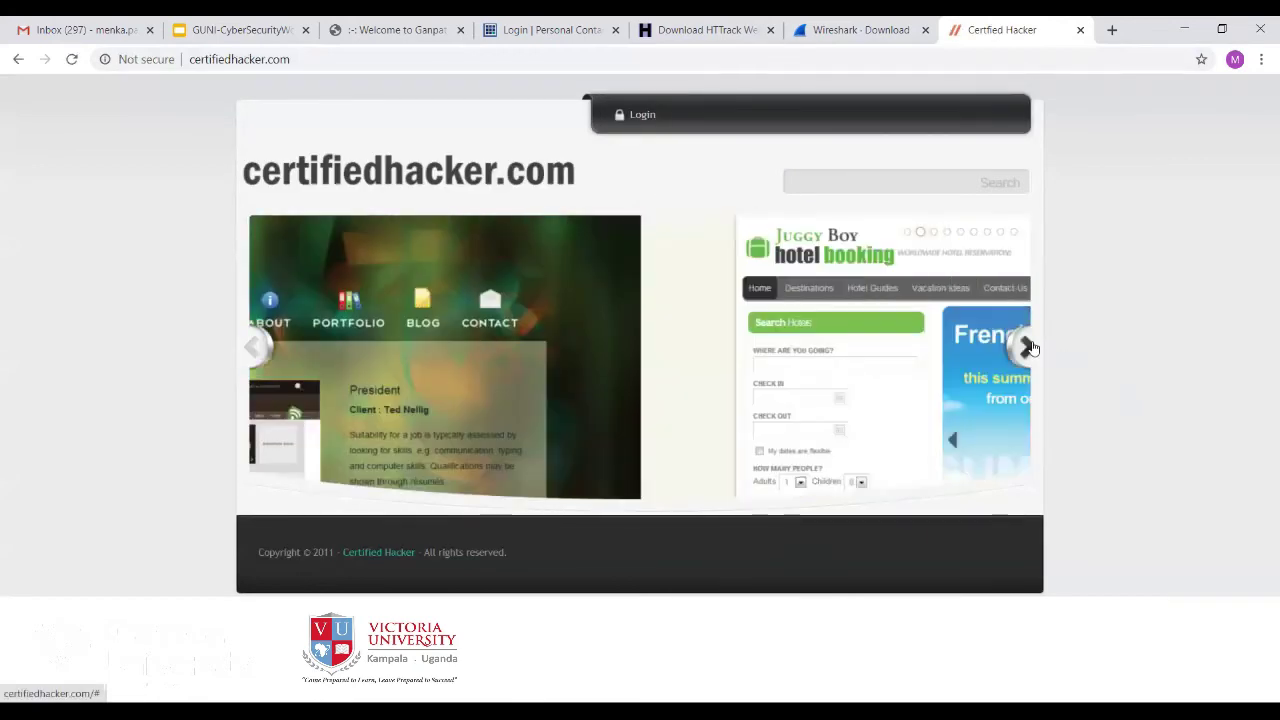
pyautogui.click(1024, 346)
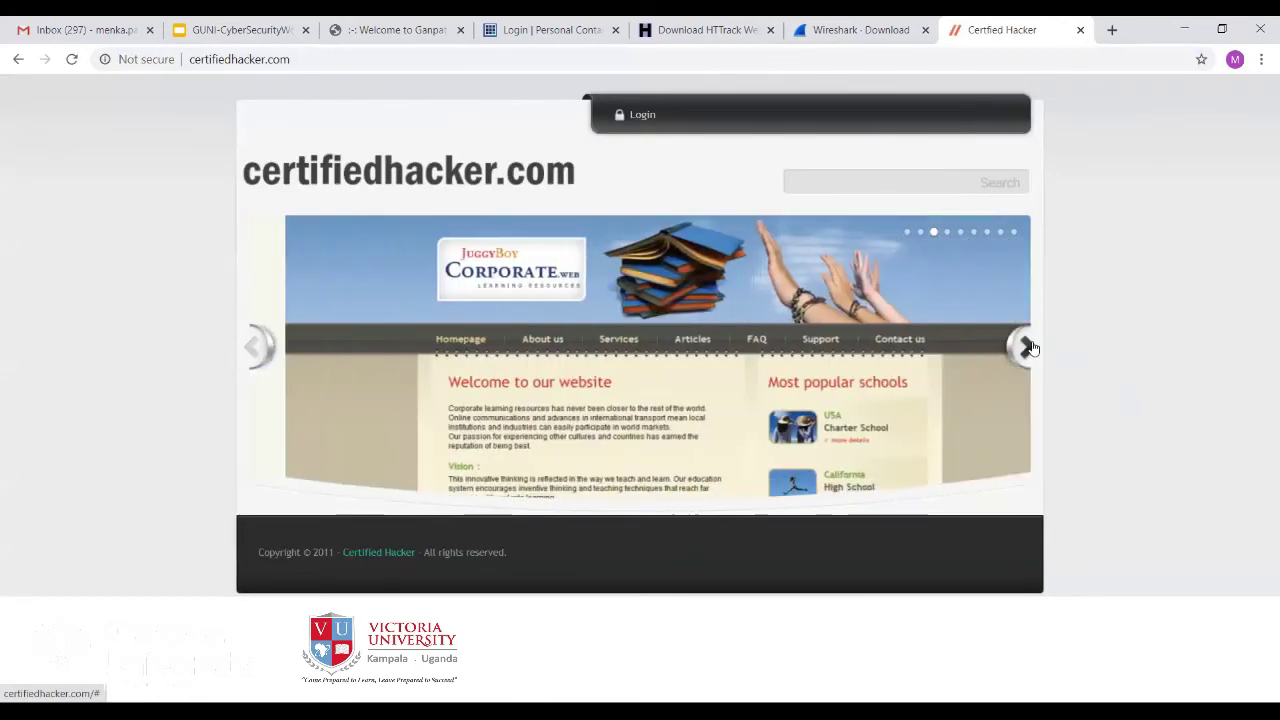
pyautogui.click(1024, 346)
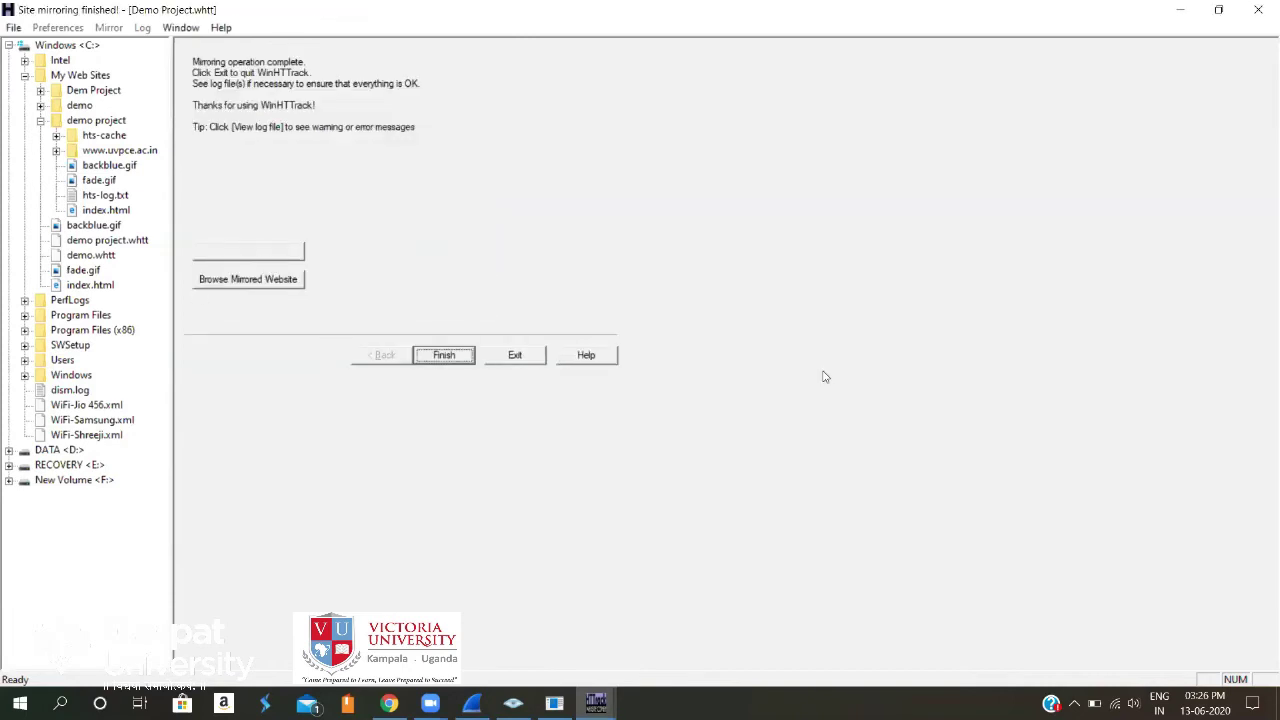
# Open the completed local mirror of certifiedhacker.com in the browser.
pyautogui.click(256, 283)
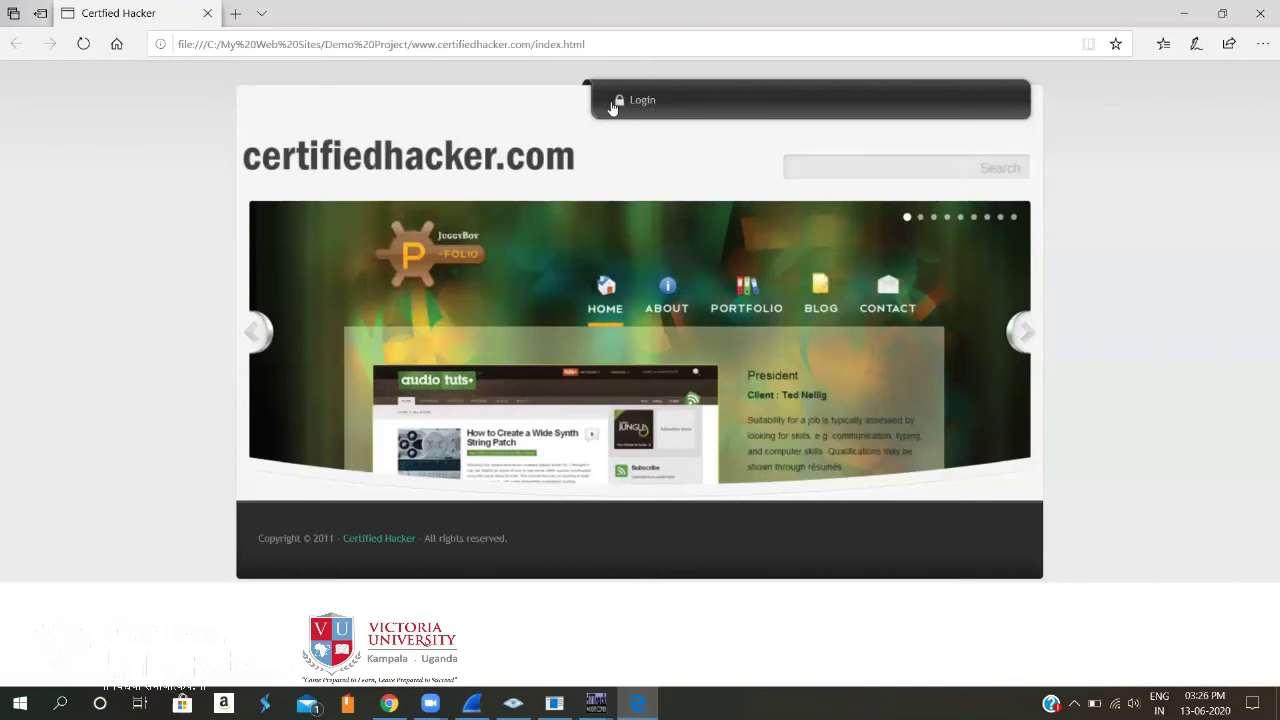
# Cycle the mirrored home page slideshow through the portfolio, hotel booking and Corporate slides.
pyautogui.click(612, 47)
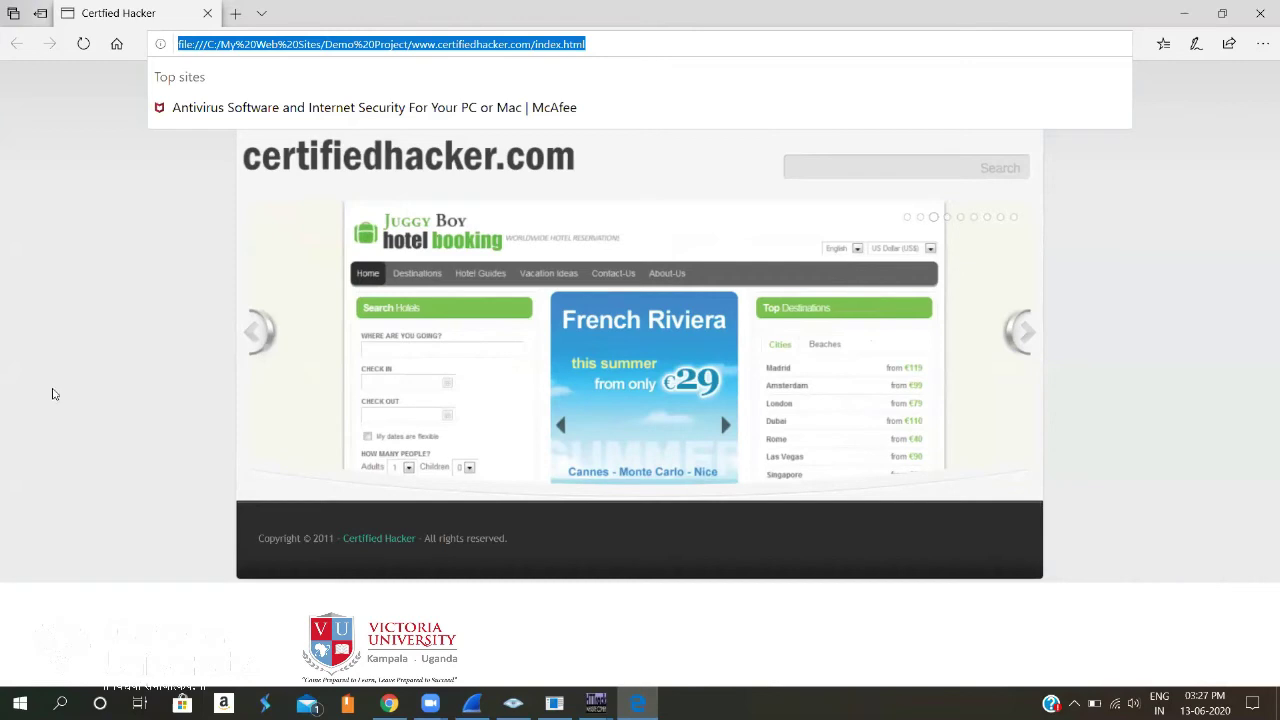
pyautogui.click(154, 355)
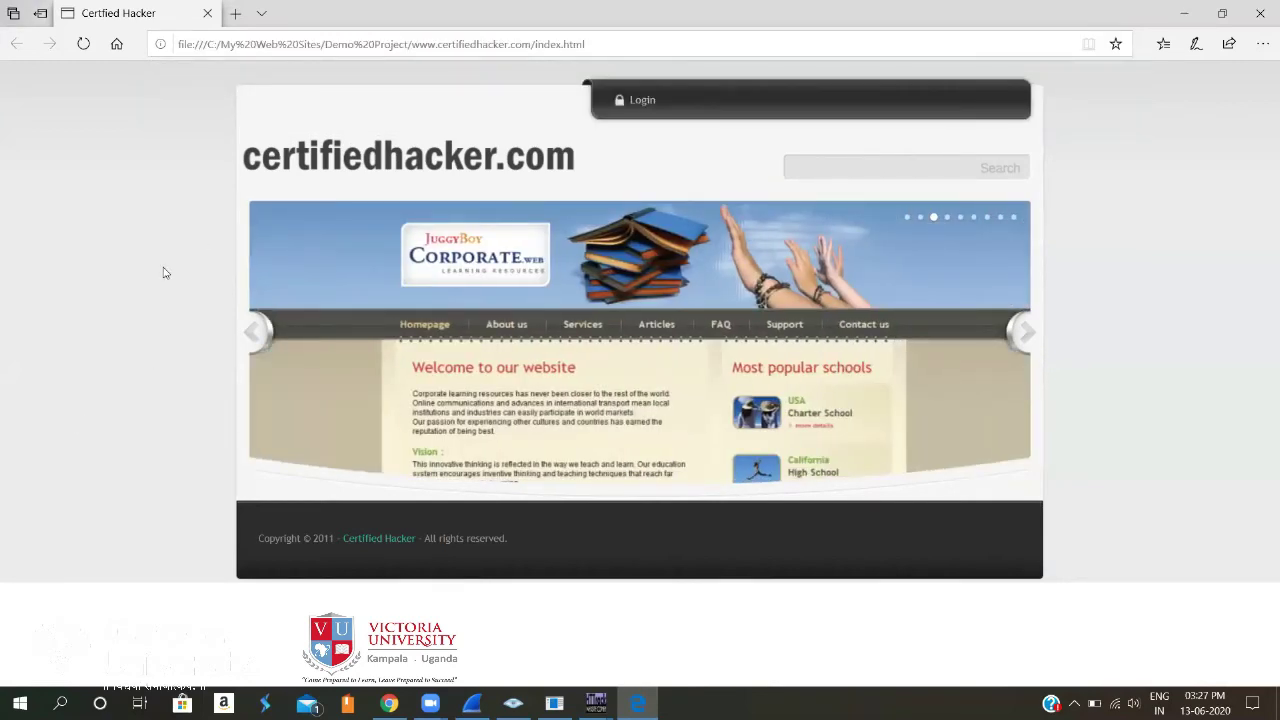
pyautogui.click(252, 331)
pyautogui.click(252, 331)
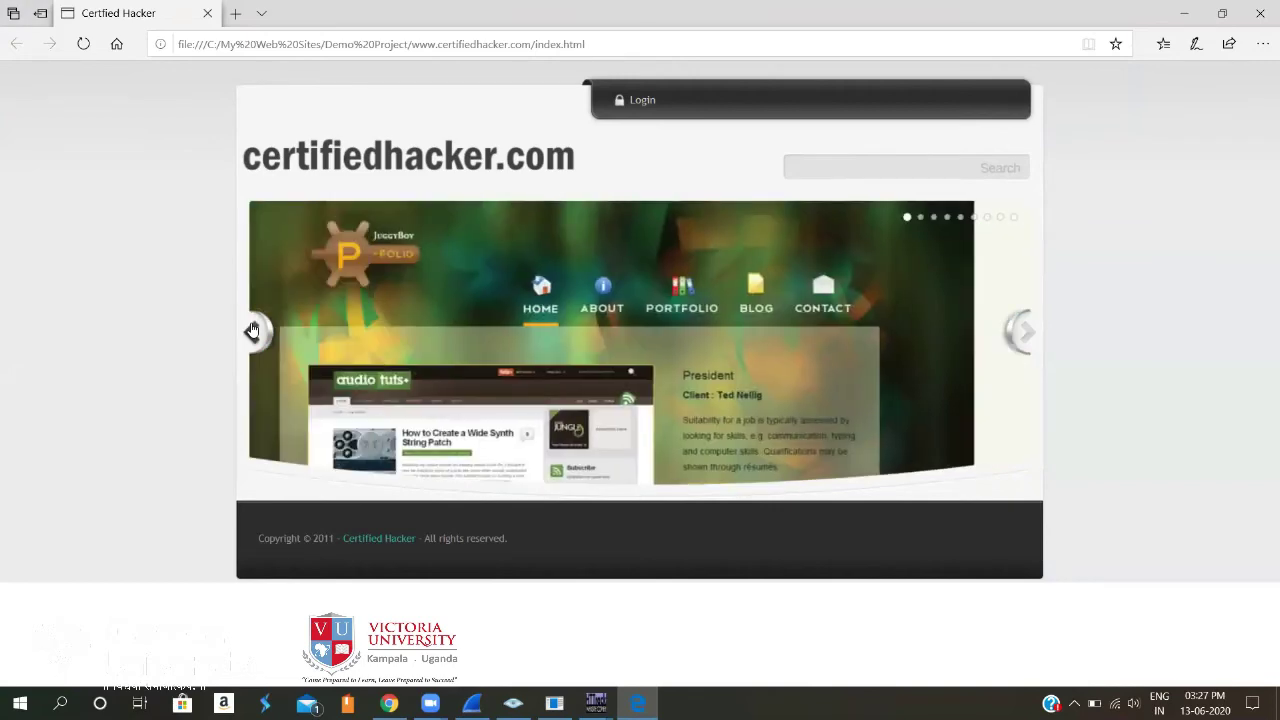
pyautogui.click(1025, 331)
pyautogui.click(1025, 331)
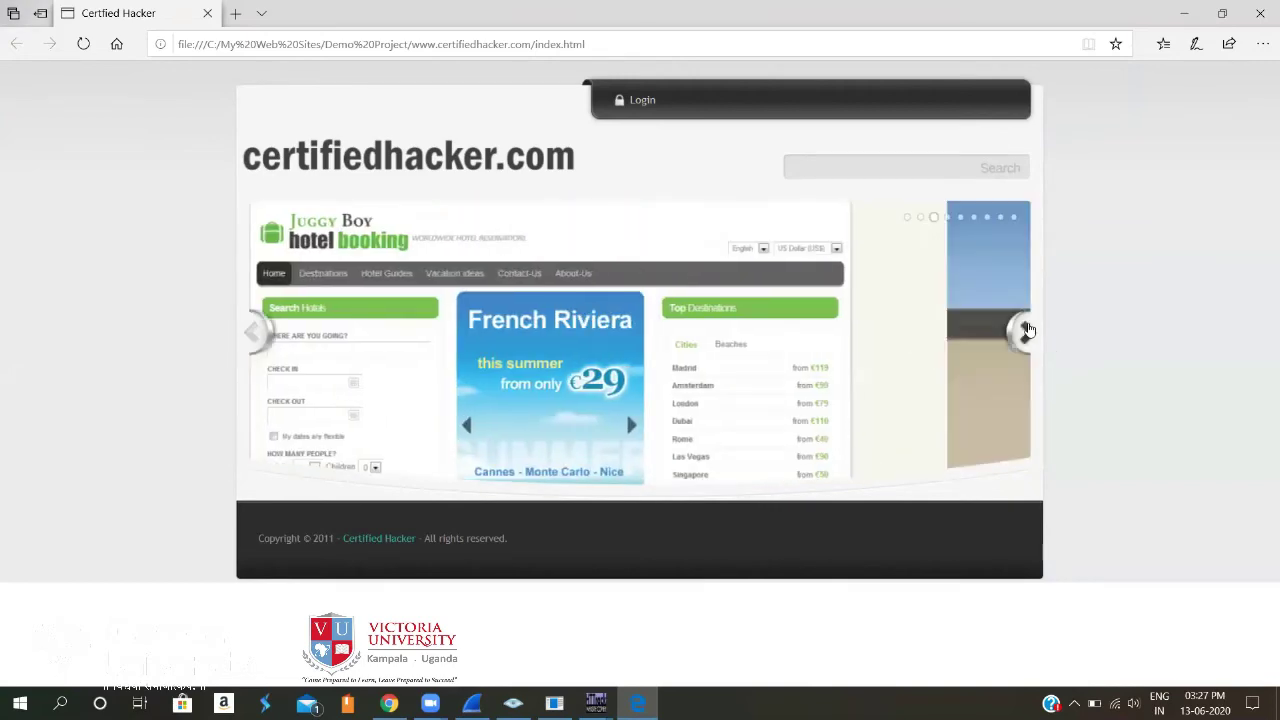
pyautogui.click(252, 333)
pyautogui.click(252, 333)
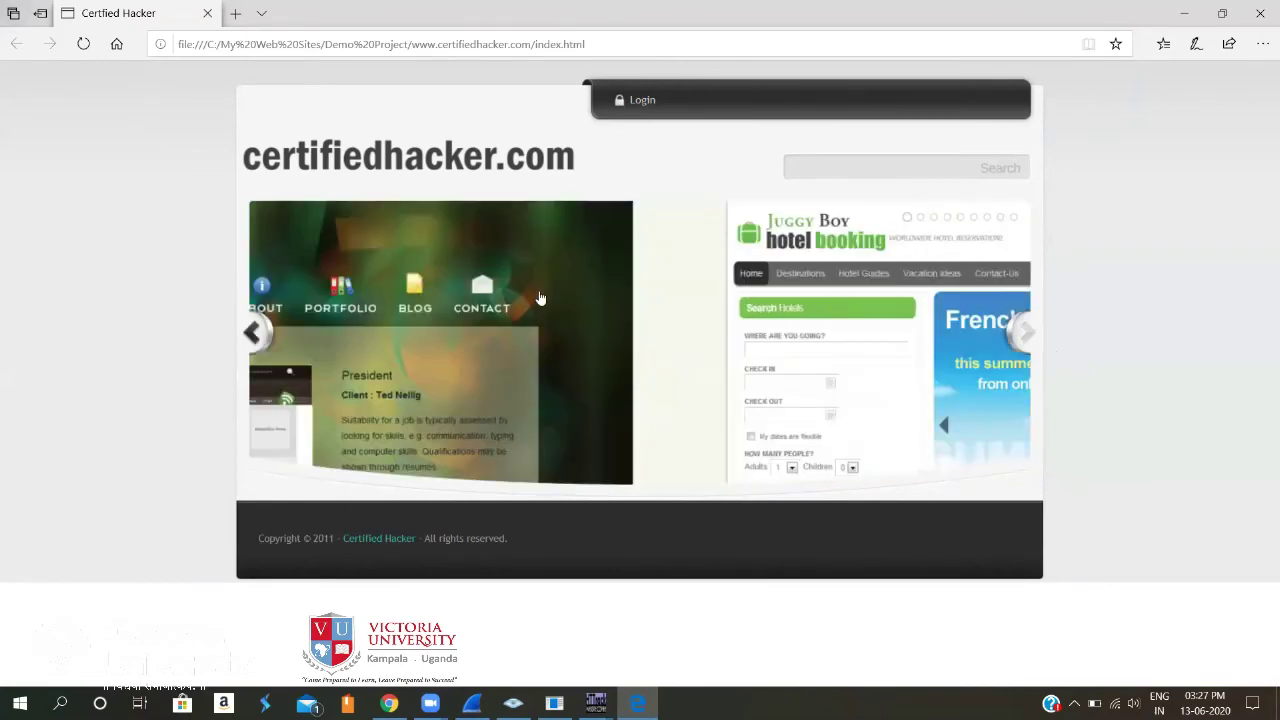
# Open the P-Folio portfolio site from its slide and scroll through its home page.
pyautogui.click(746, 285)
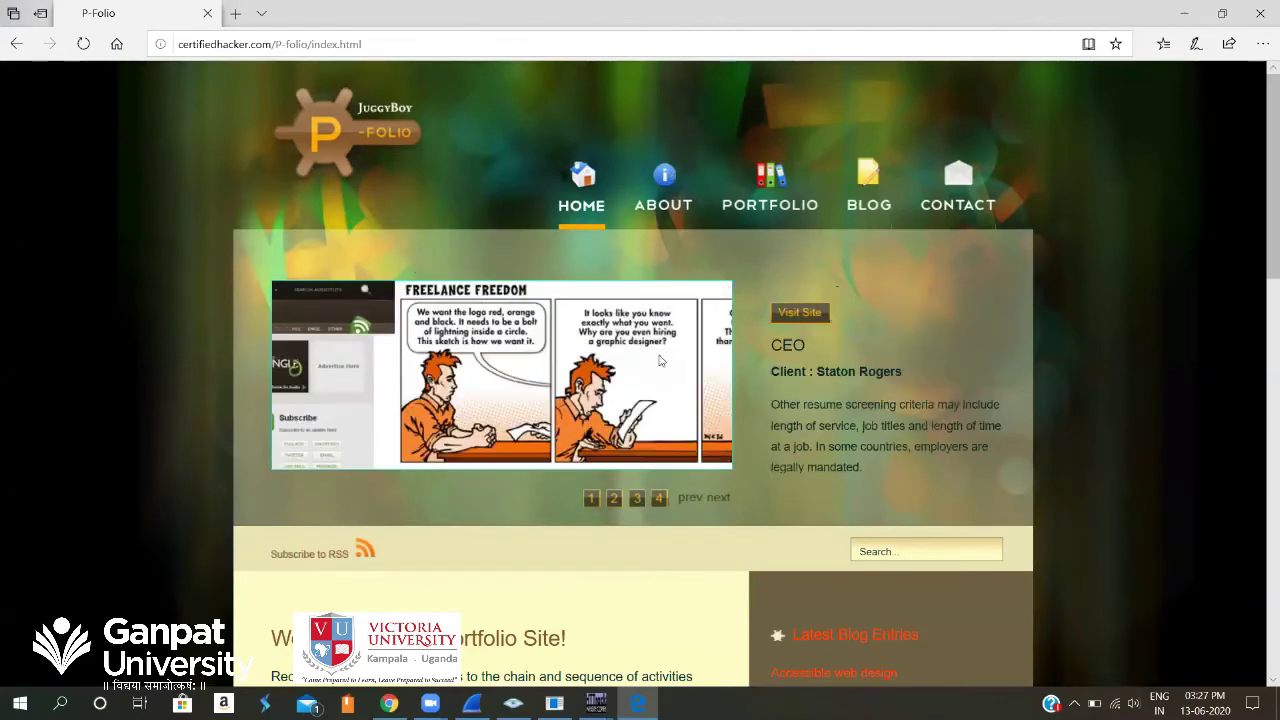
pyautogui.scroll(-3, 687, 355)
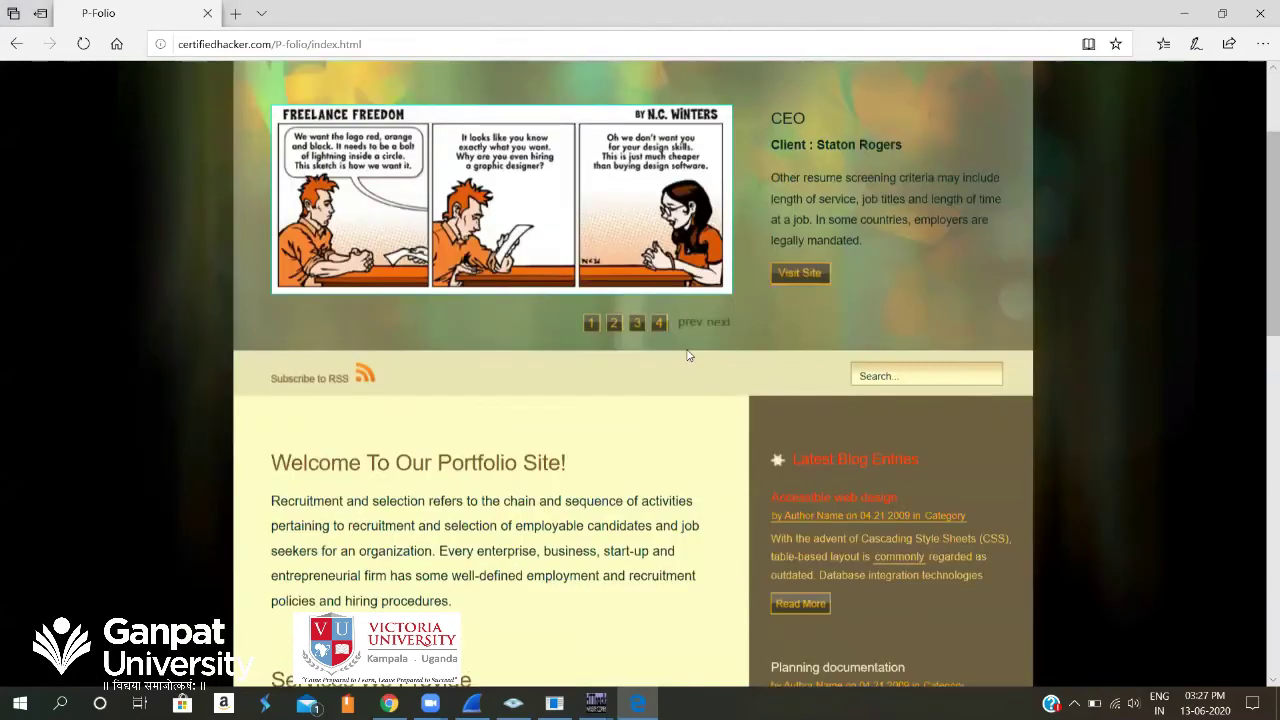
pyautogui.scroll(-4, 687, 356)
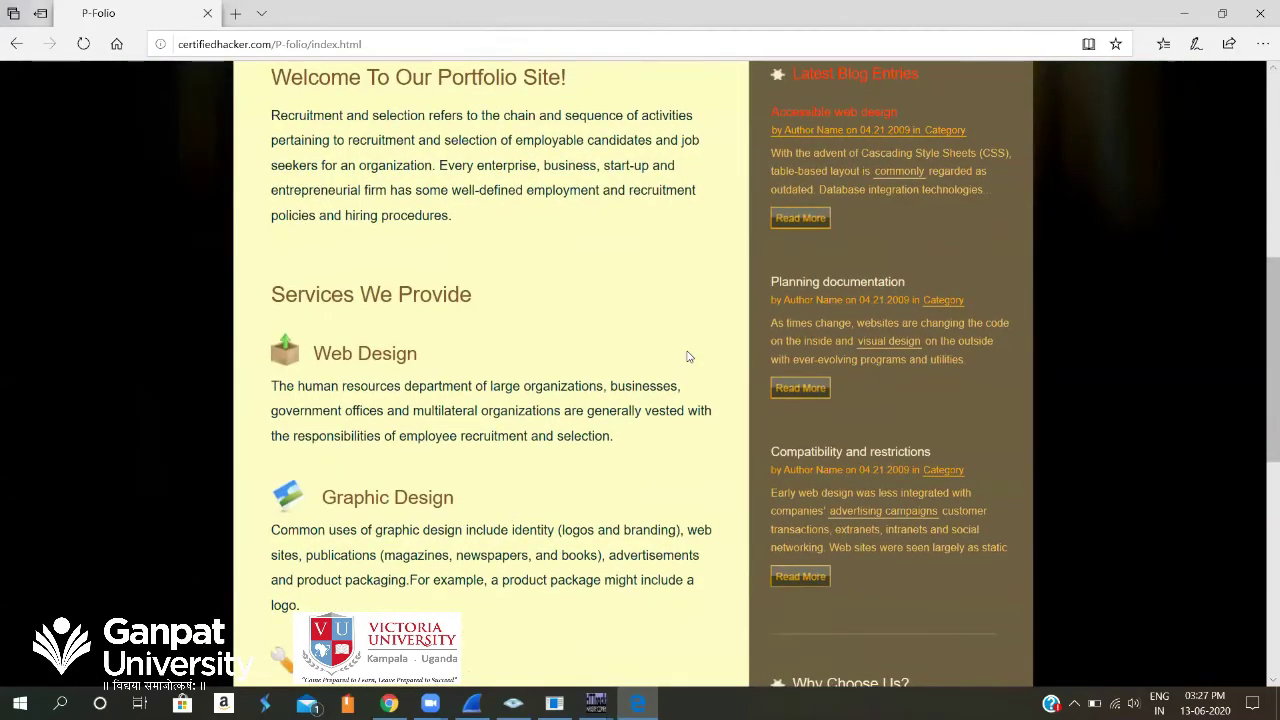
pyautogui.scroll(-1, 687, 356)
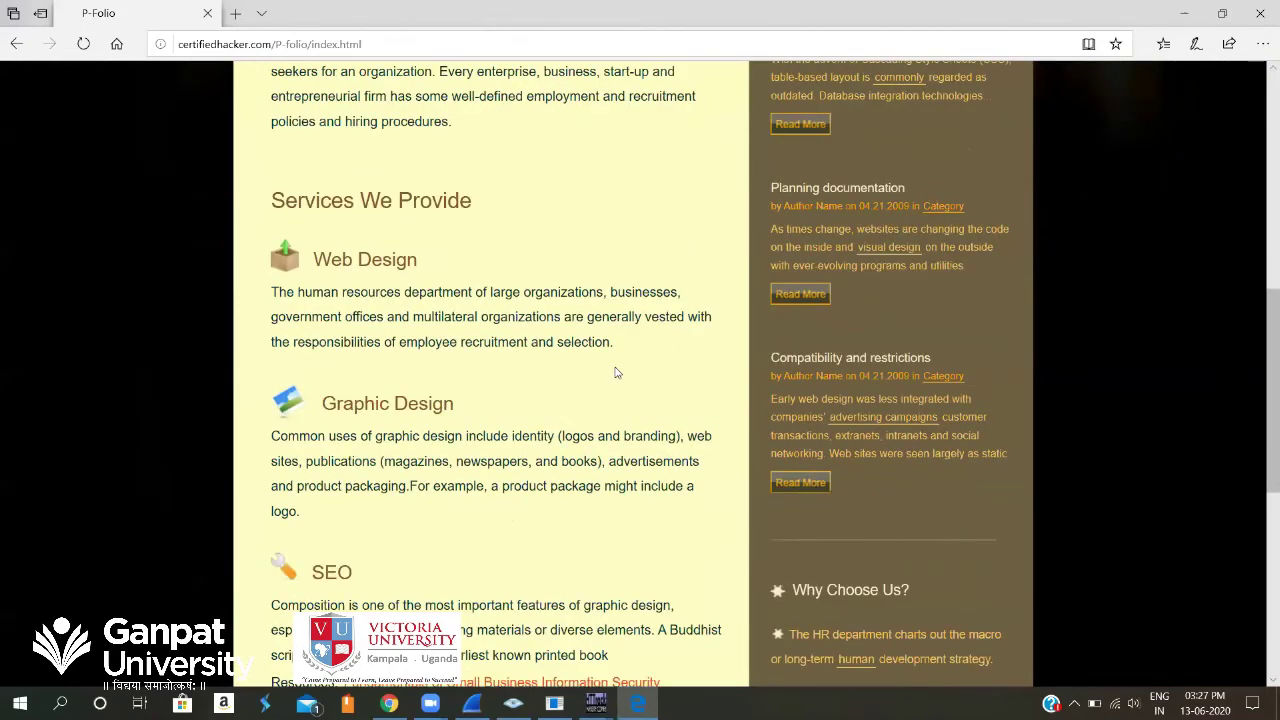
pyautogui.scroll(-6, 616, 368)
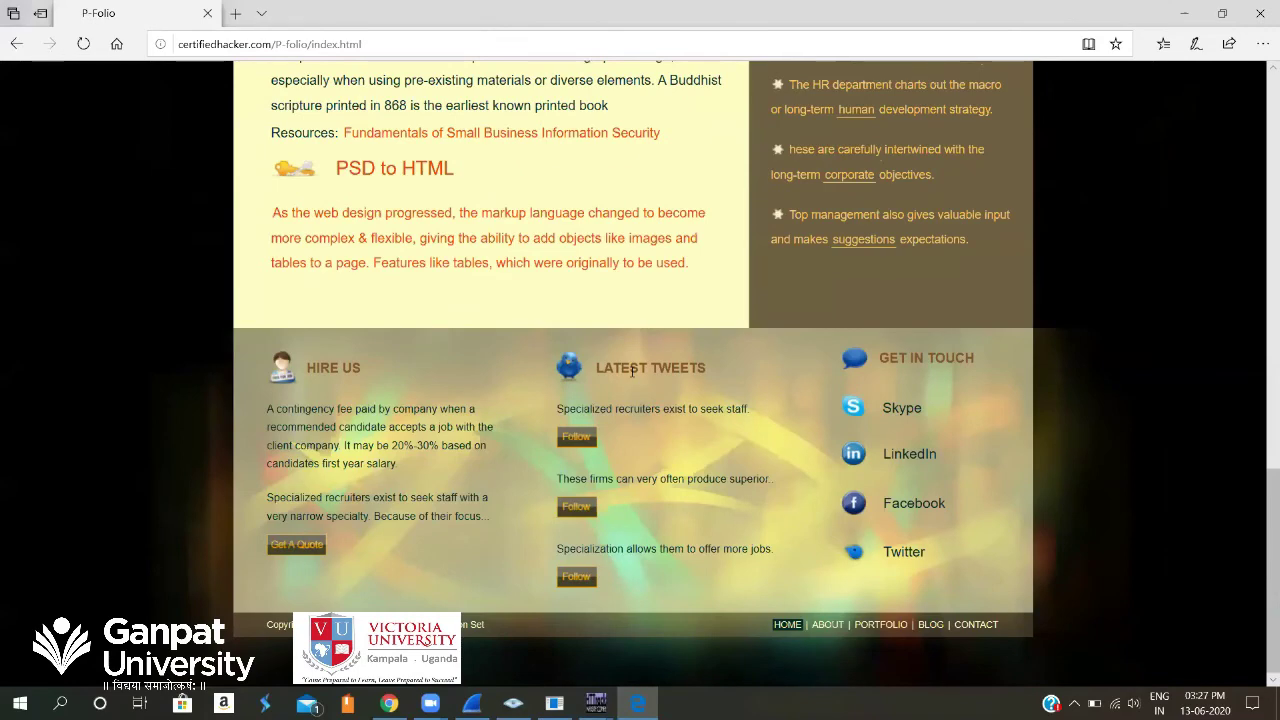
pyautogui.scroll(10, 632, 371)
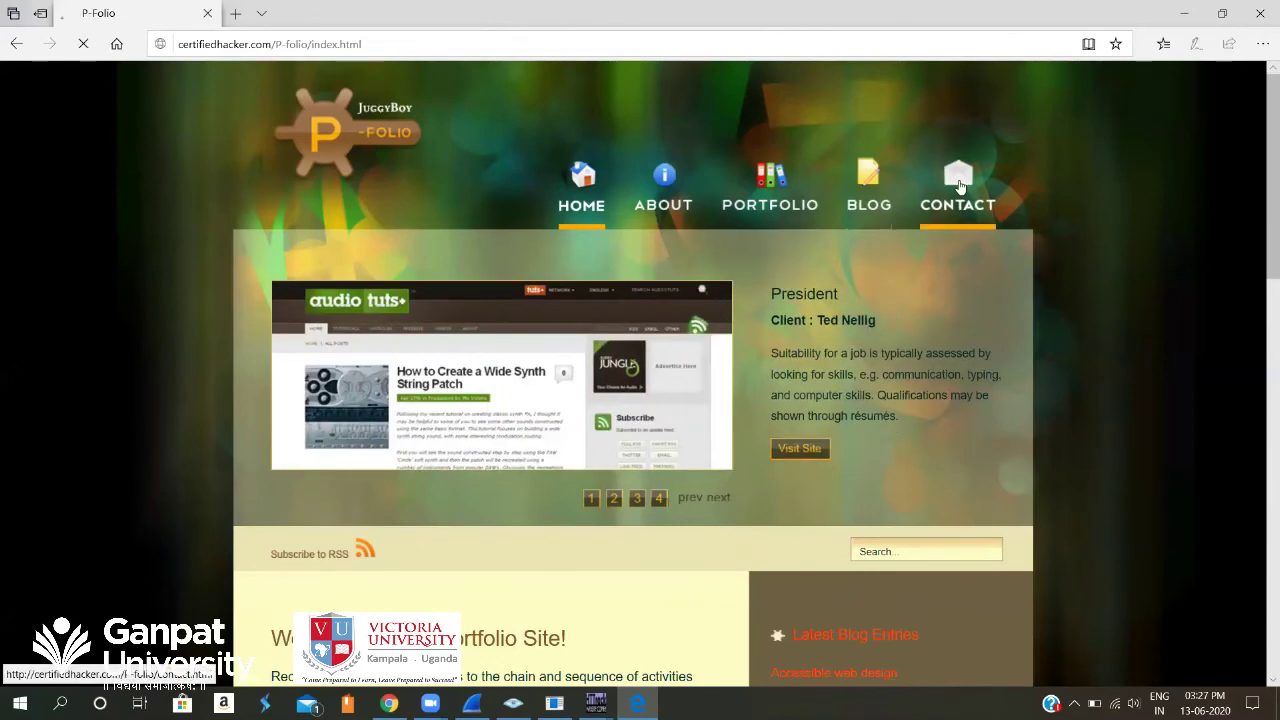
# View the P-Folio Contact page, return HOME, then go back twice to the home page.
pyautogui.click(959, 186)
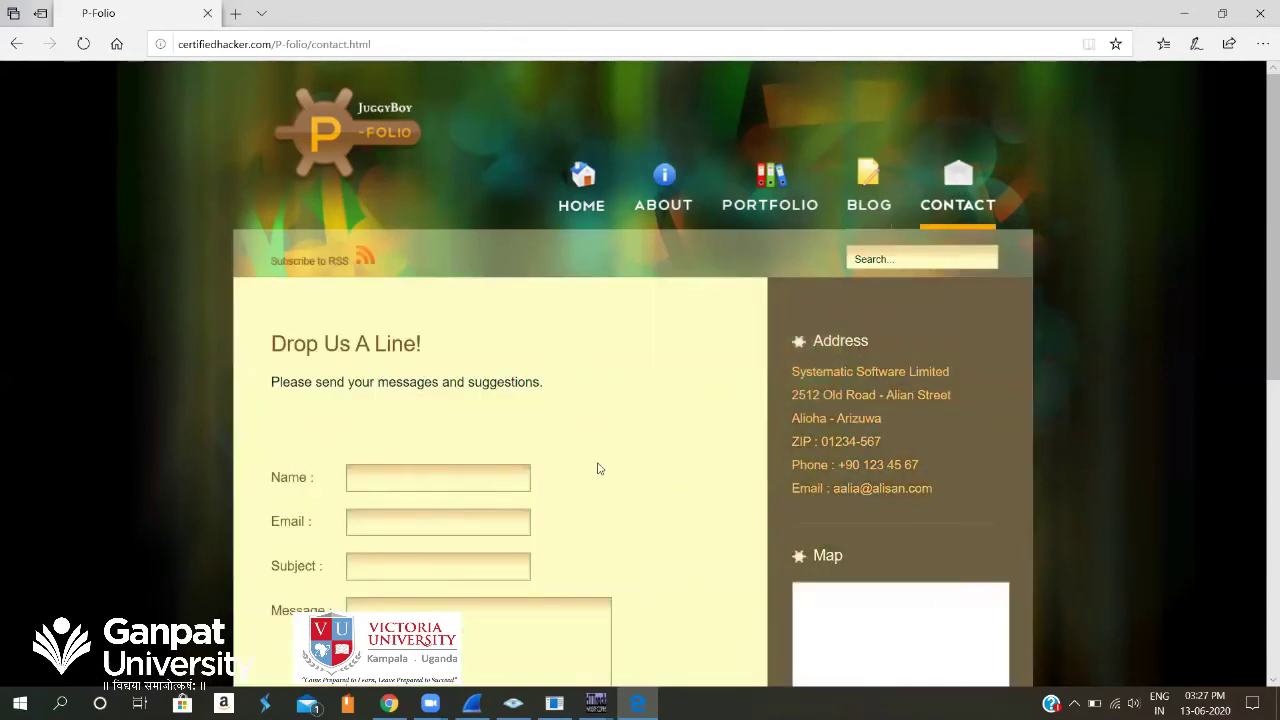
pyautogui.scroll(-3, 598, 463)
pyautogui.scroll(-3, 598, 463)
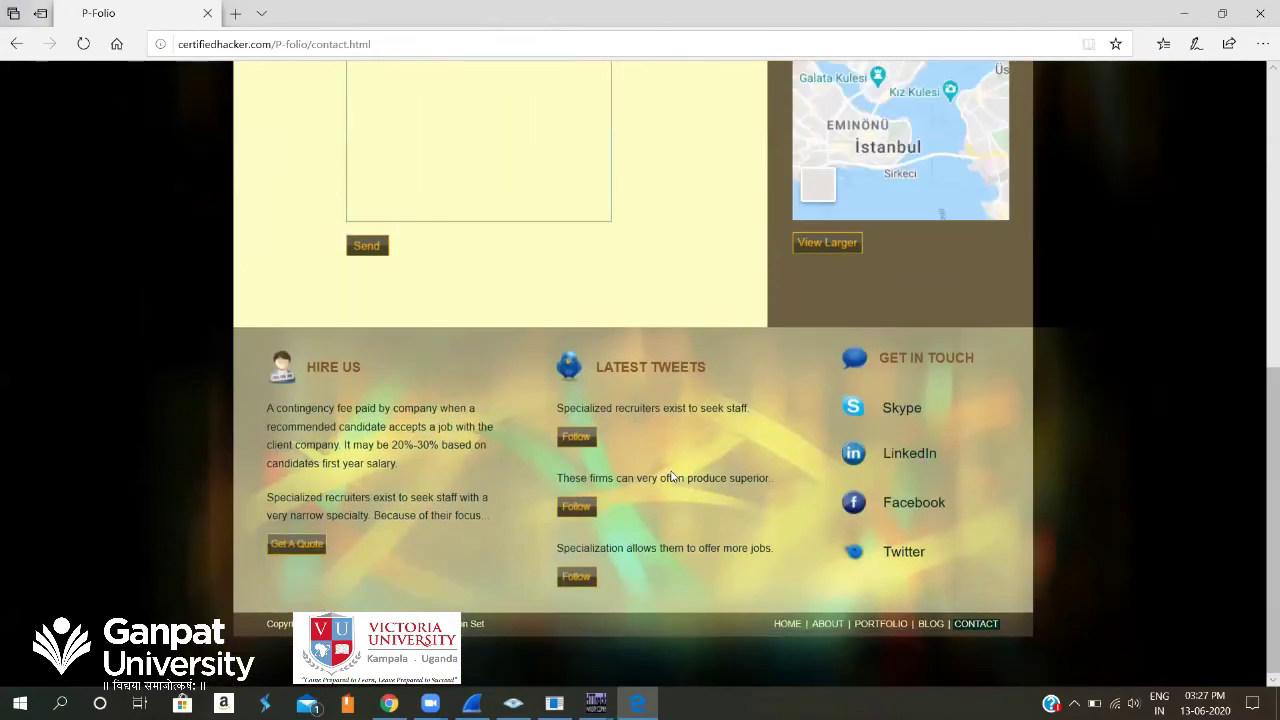
pyautogui.scroll(5, 740, 269)
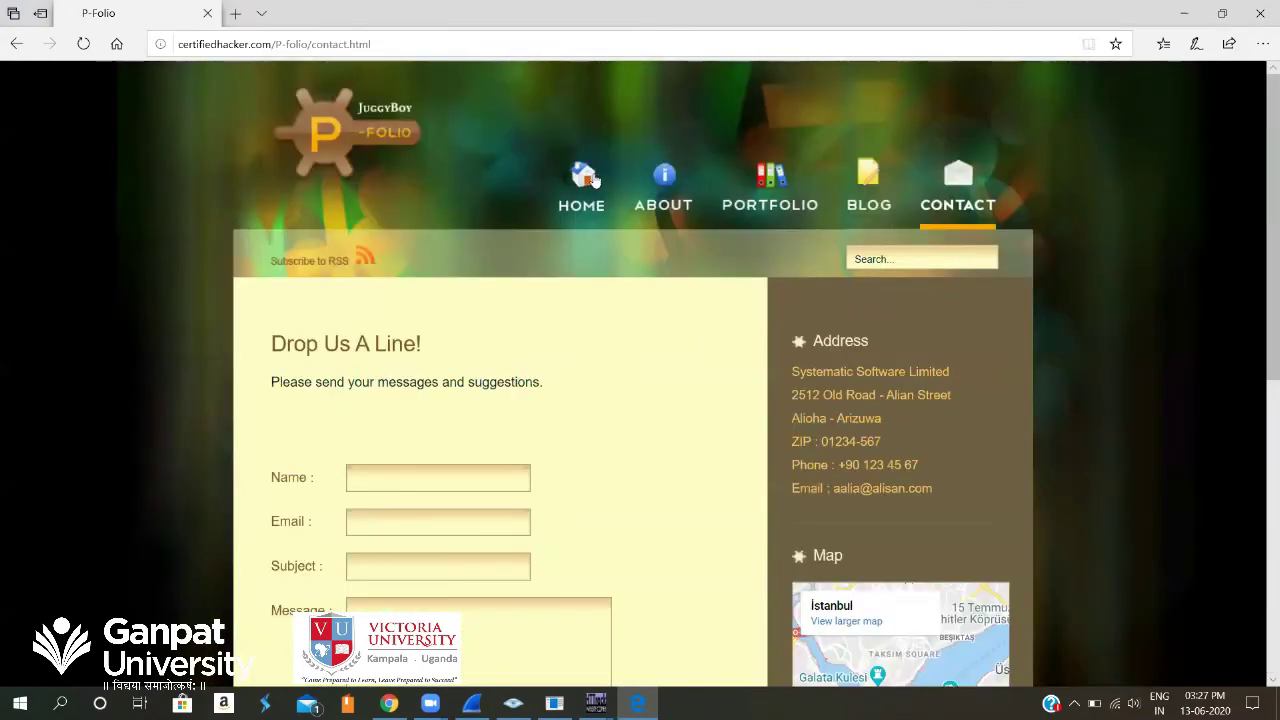
pyautogui.click(590, 178)
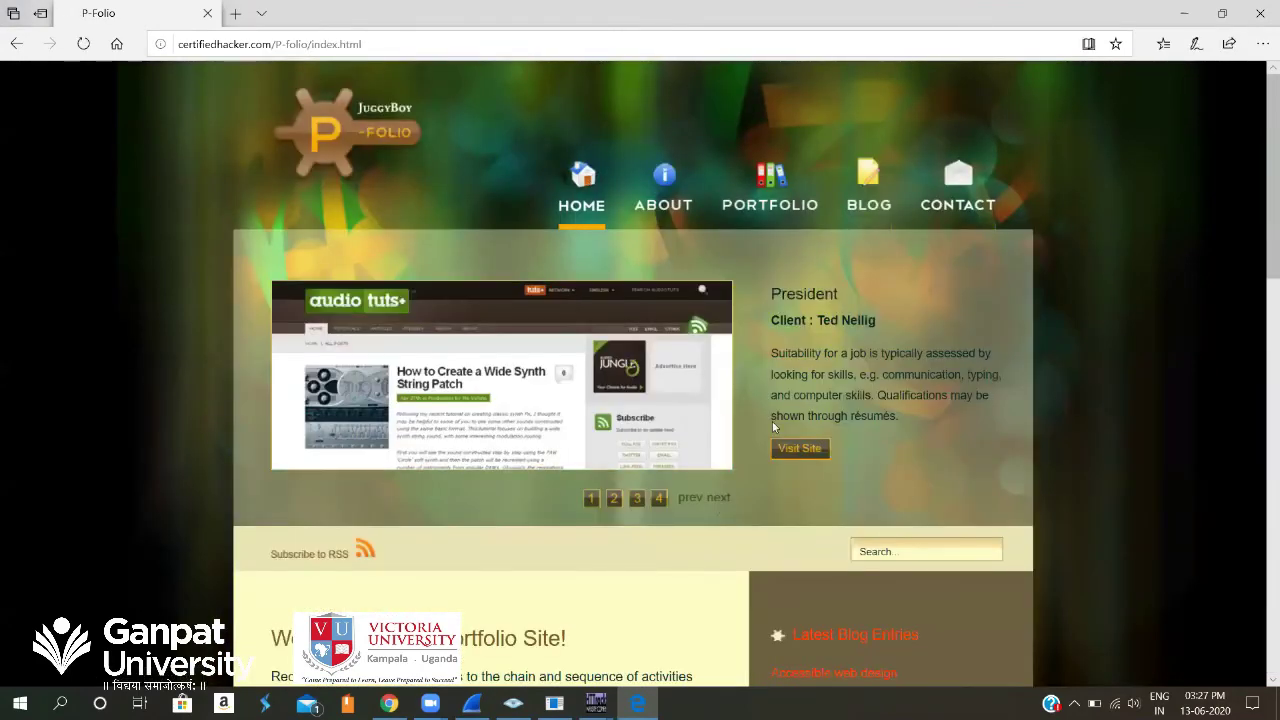
pyautogui.scroll(-3, 750, 410)
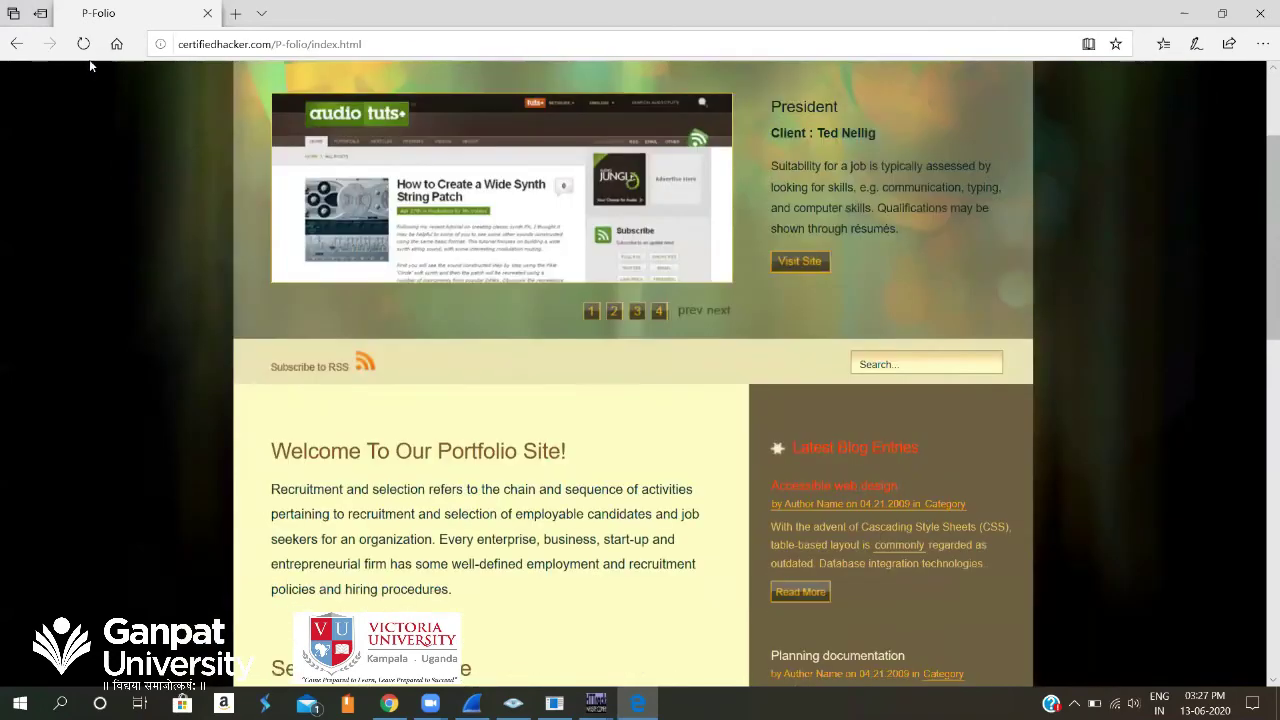
pyautogui.scroll(3, 400, 250)
pyautogui.click(14, 43)
pyautogui.click(14, 43)
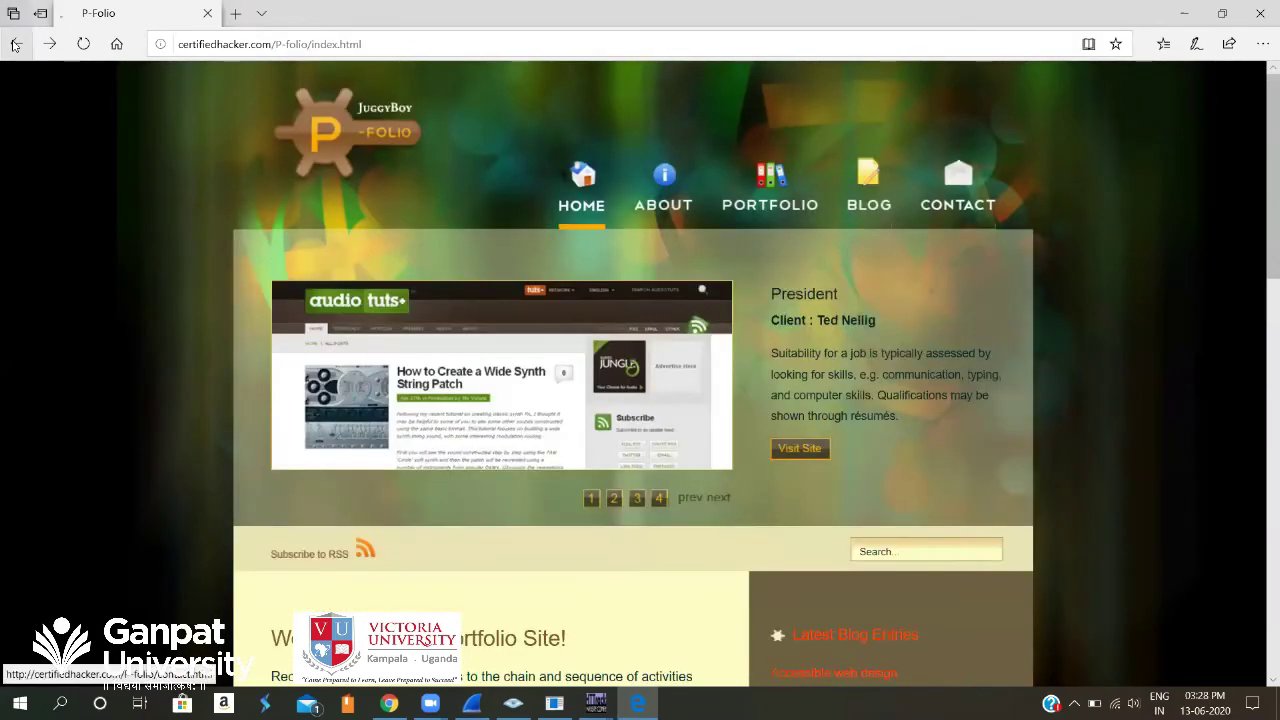
# From the local index.html, open the hotel booking site via its slide and scroll to the footer.
pyautogui.click(14, 44)
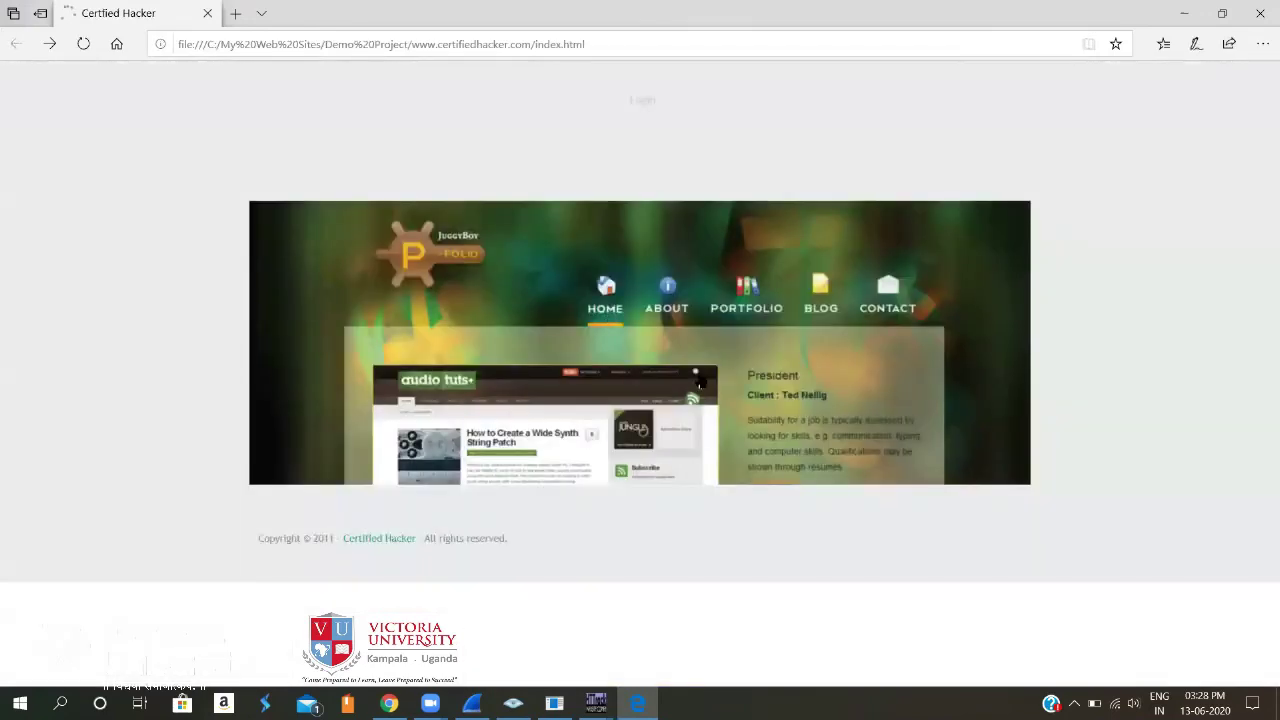
pyautogui.click(1021, 331)
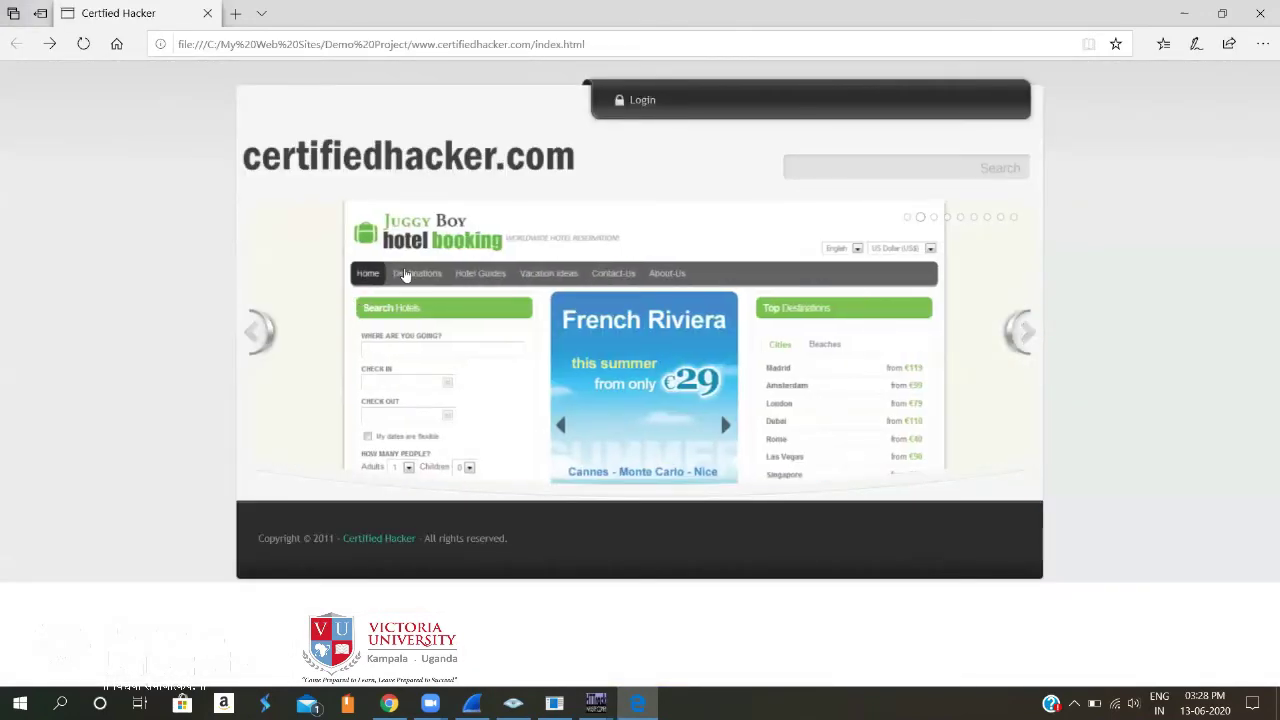
pyautogui.click(409, 272)
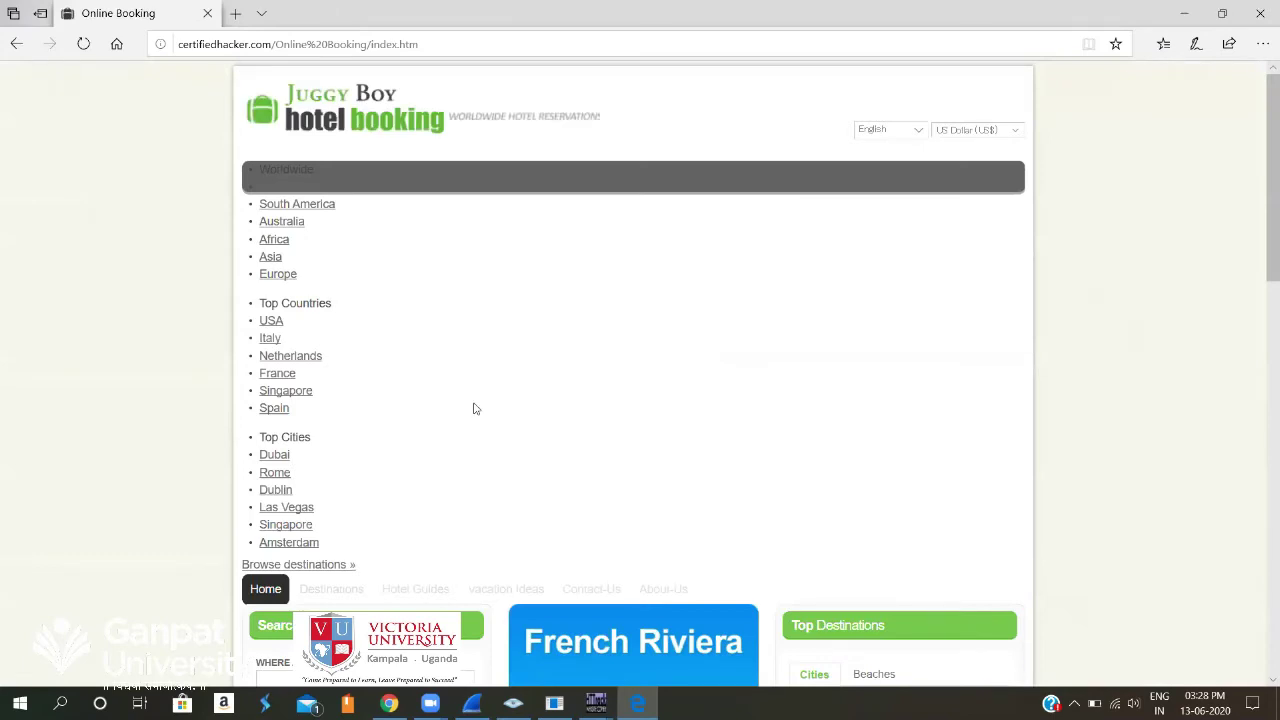
pyautogui.scroll(-10, 475, 408)
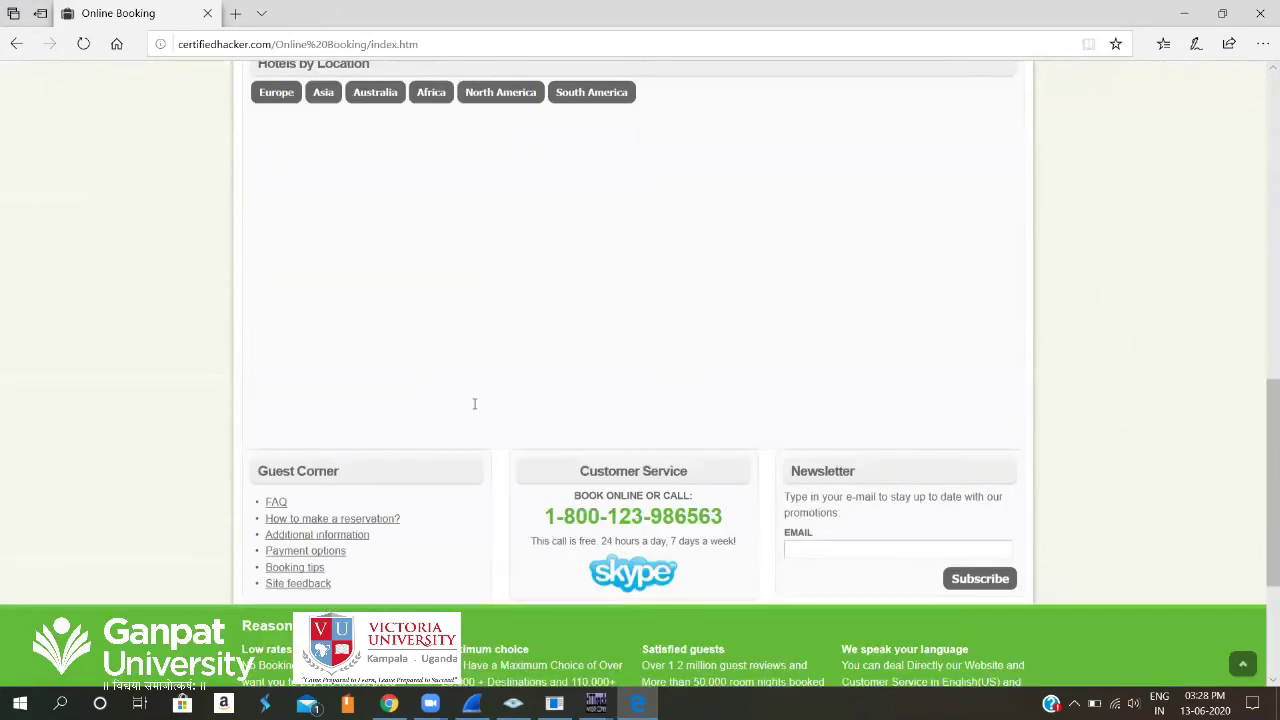
pyautogui.scroll(-3, 475, 403)
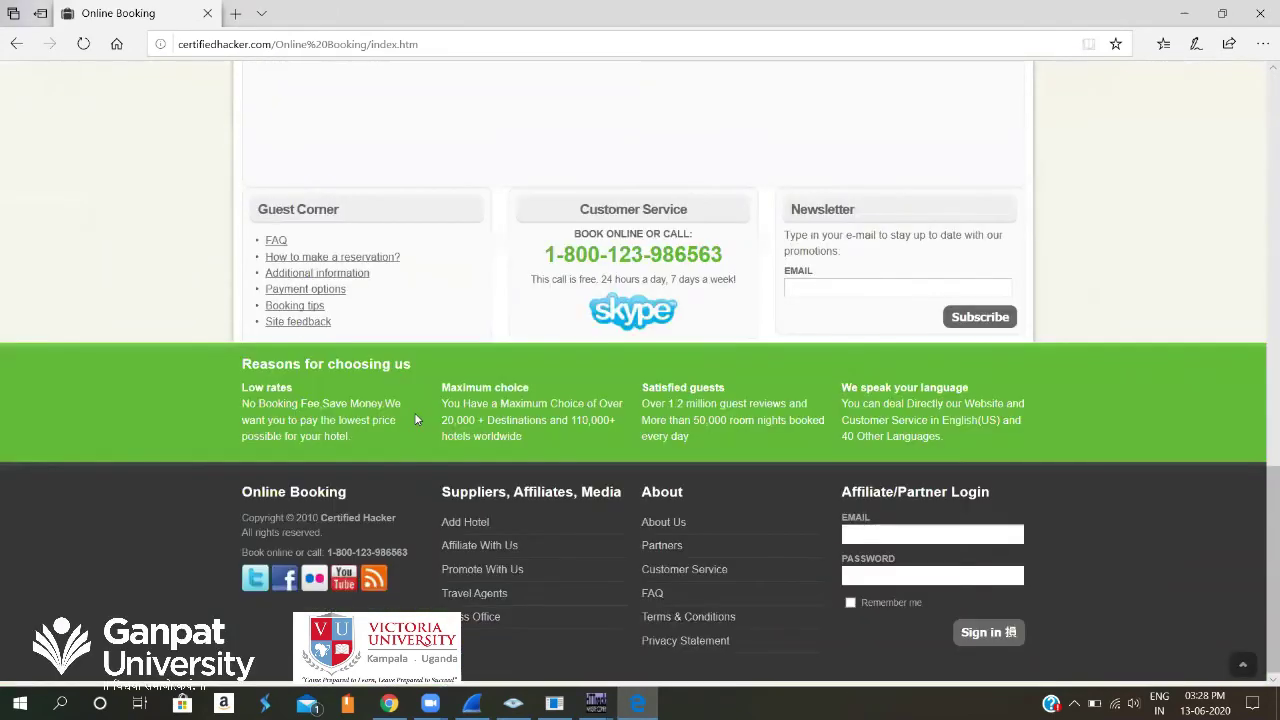
# Open the hotel booking About Us page, then its Contact Us page with the email form.
pyautogui.click(663, 522)
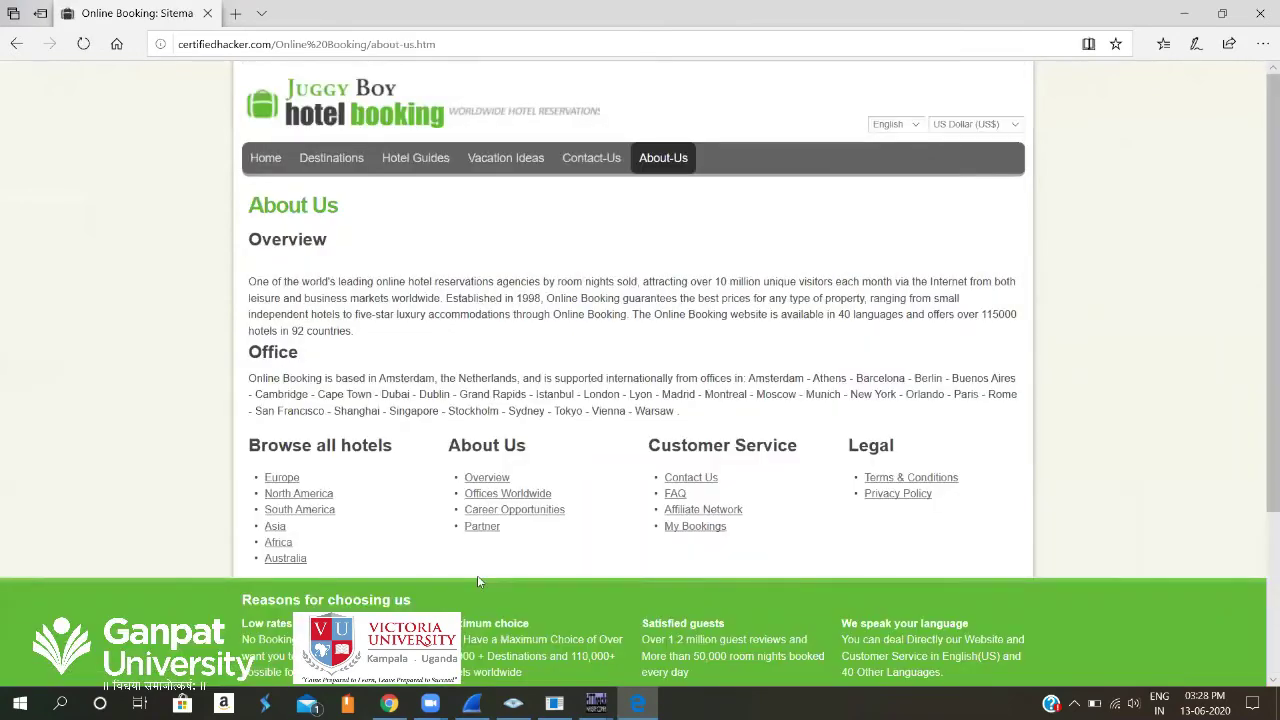
pyautogui.scroll(-2, 709, 480)
pyautogui.scroll(2, 620, 300)
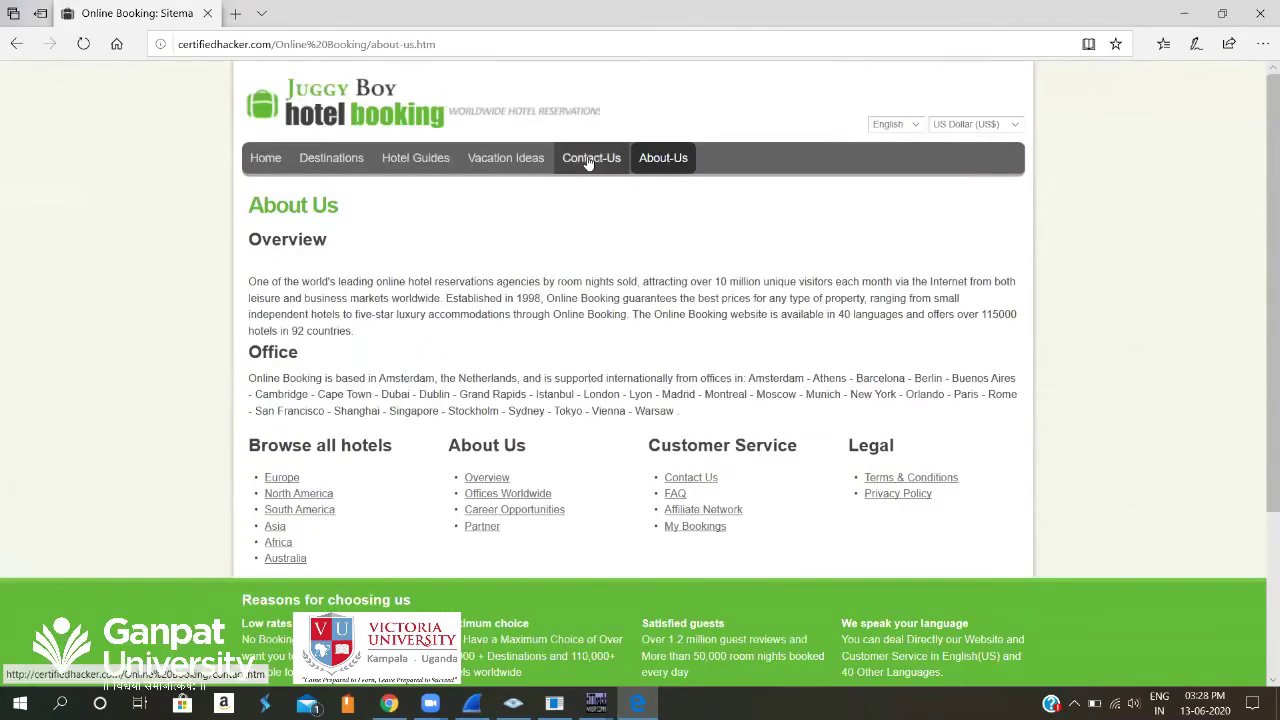
pyautogui.click(589, 162)
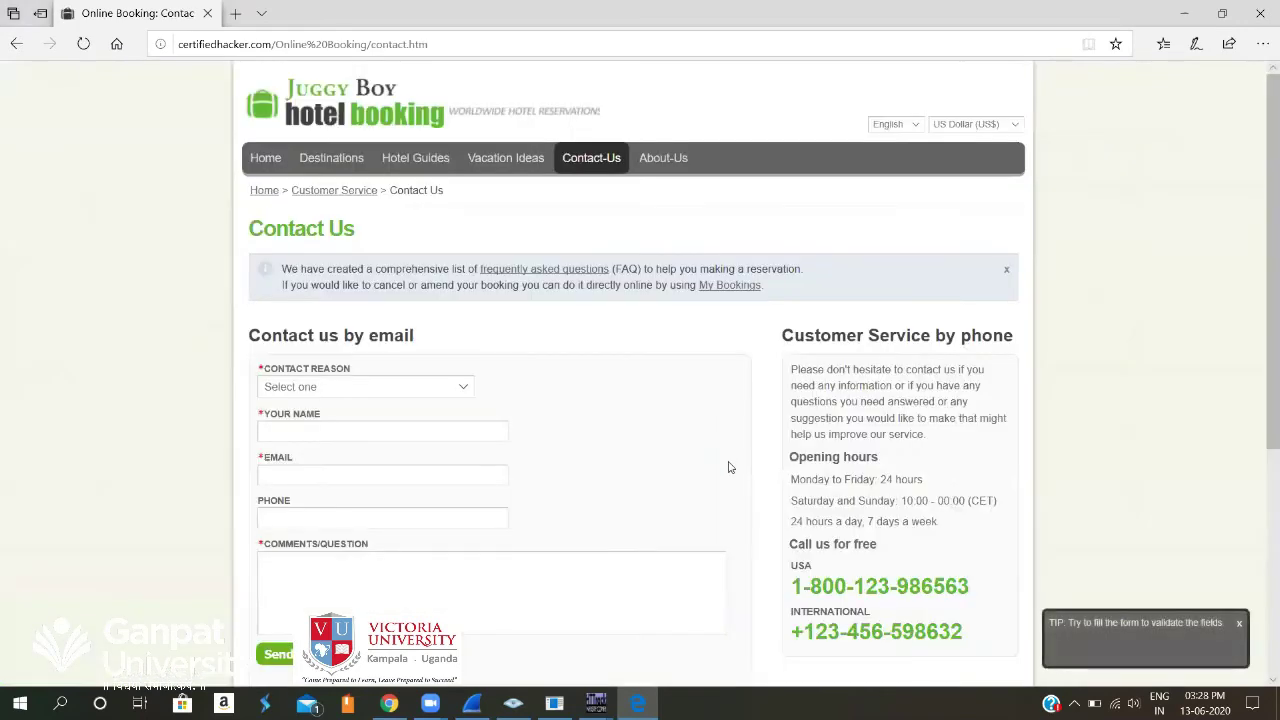
pyautogui.scroll(-2, 729, 467)
pyautogui.scroll(1, 729, 467)
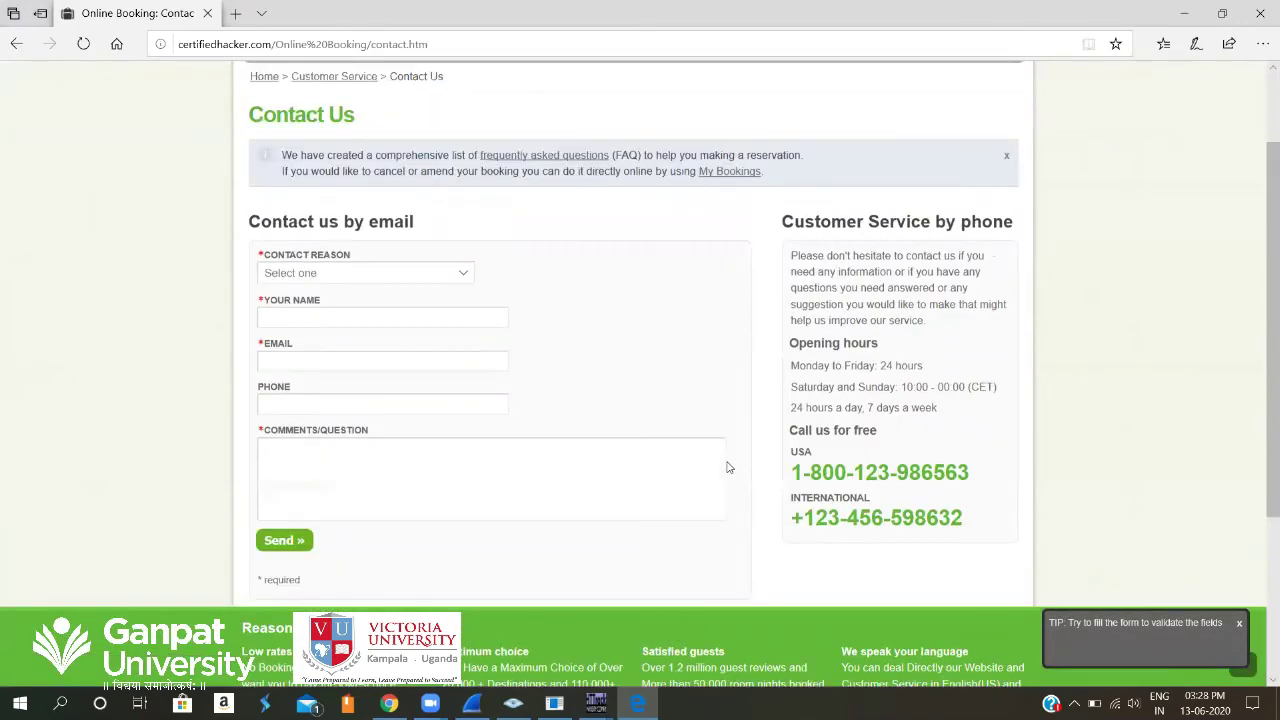
pyautogui.scroll(1, 729, 467)
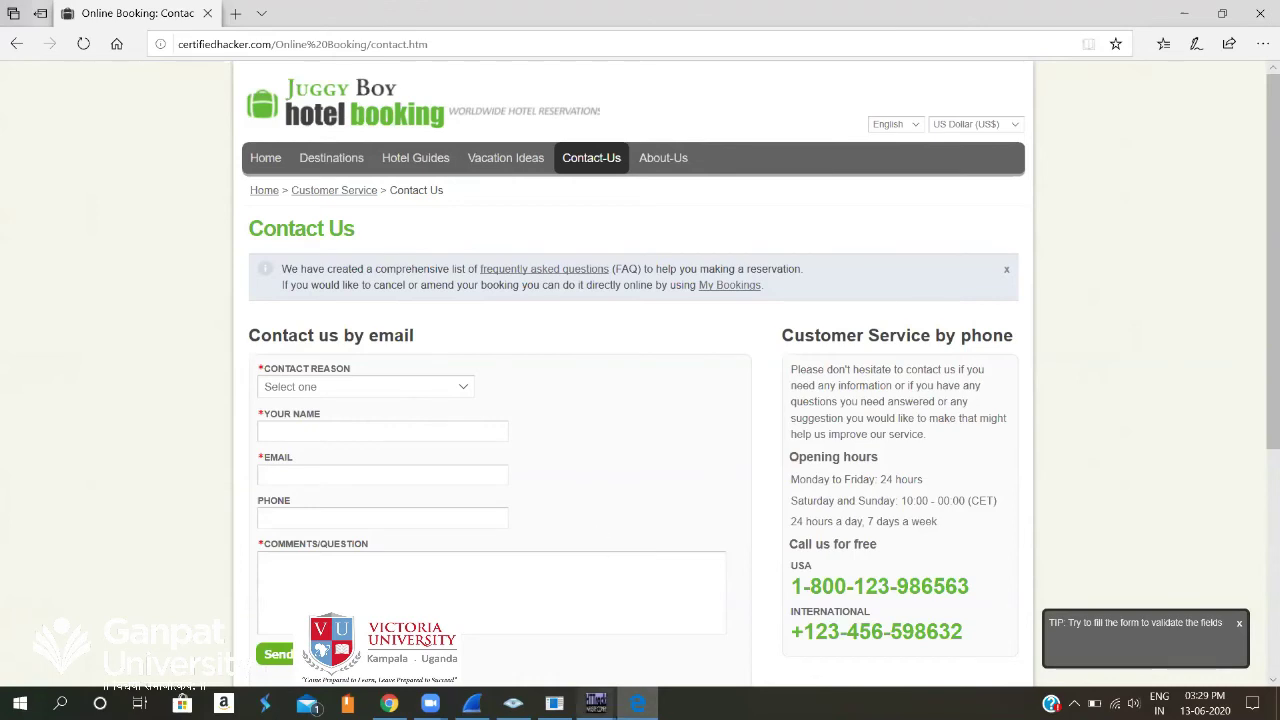
# Scroll the Contact Us page, then switch to the Chrome window showing live certifiedhacker.com.
pyautogui.moveTo(597, 703)
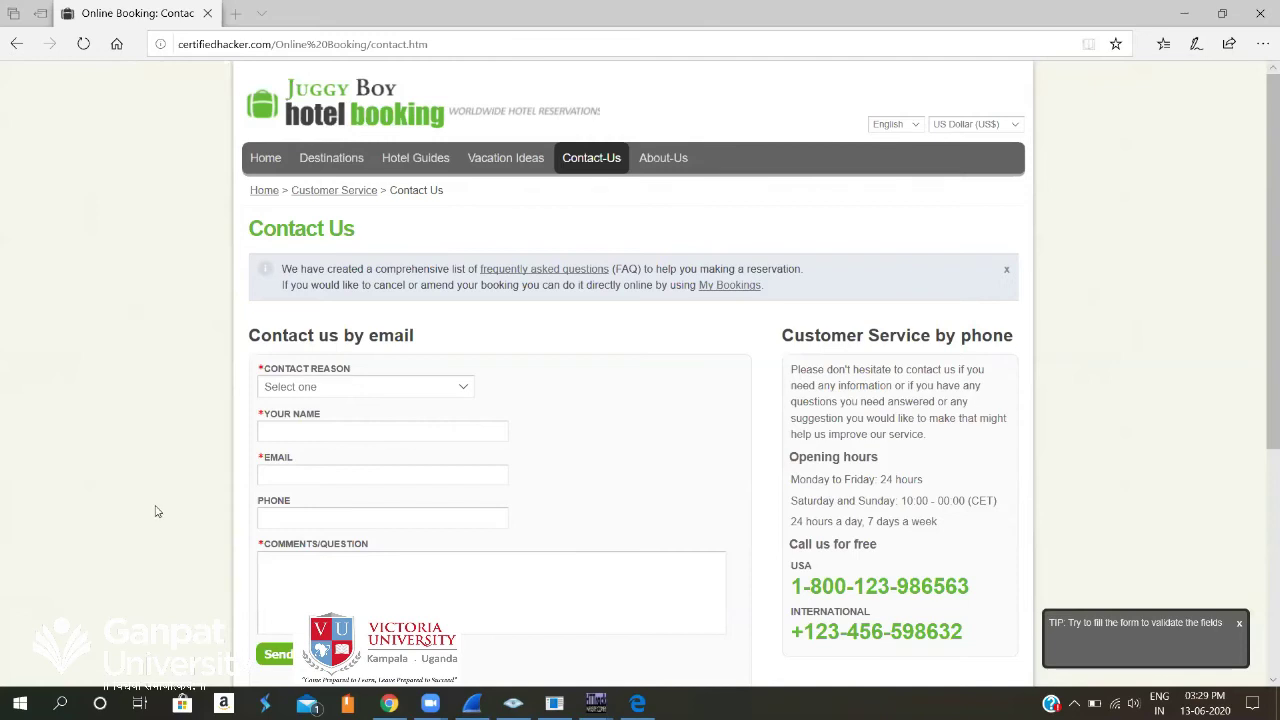
pyautogui.scroll(-2, 155, 511)
pyautogui.scroll(2, 150, 530)
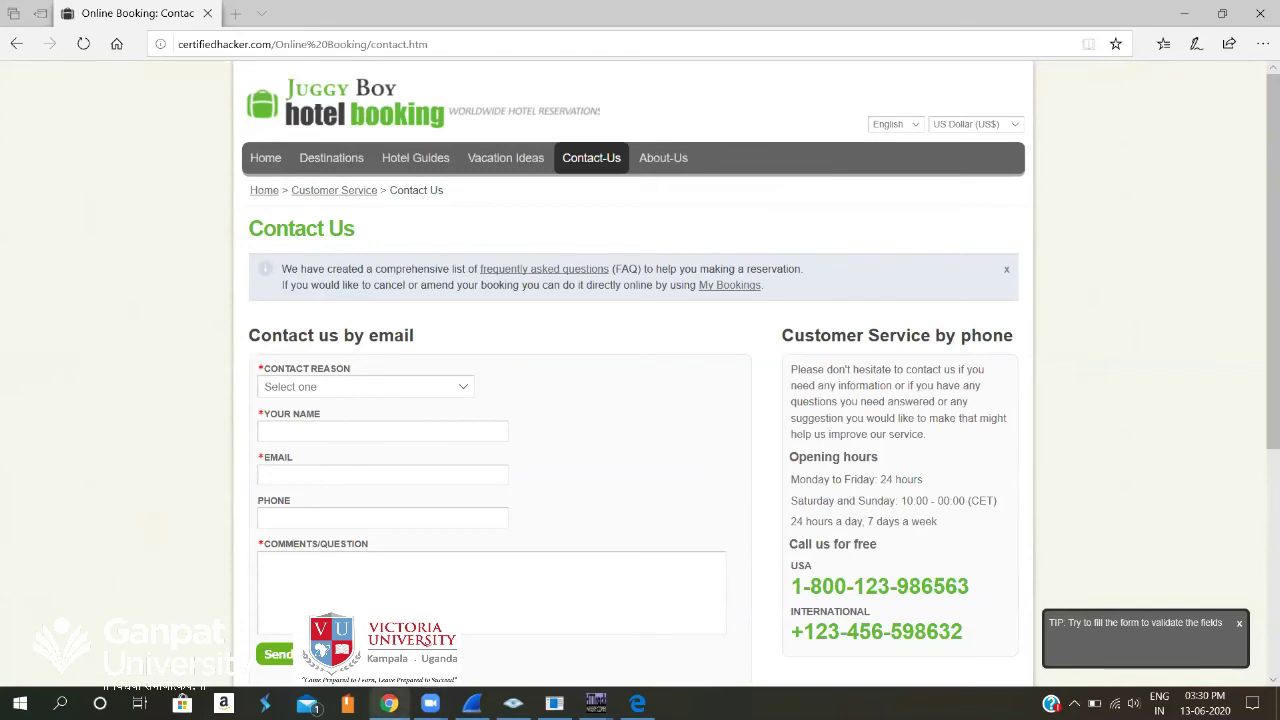
pyautogui.hotkey('alt', 'Tab')
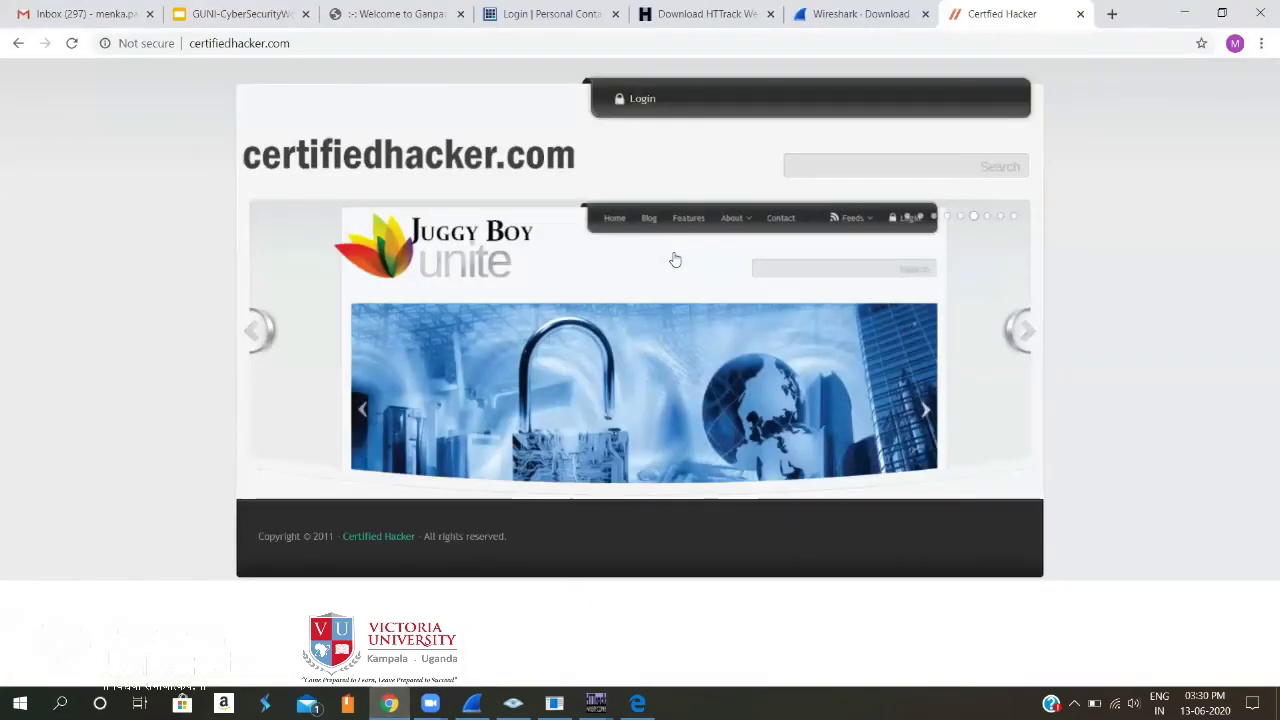
# Show slide 17, Footprinting and Scanning, in the GUNI-CyberSecurityWorkshop deck.
pyautogui.click(231, 16)
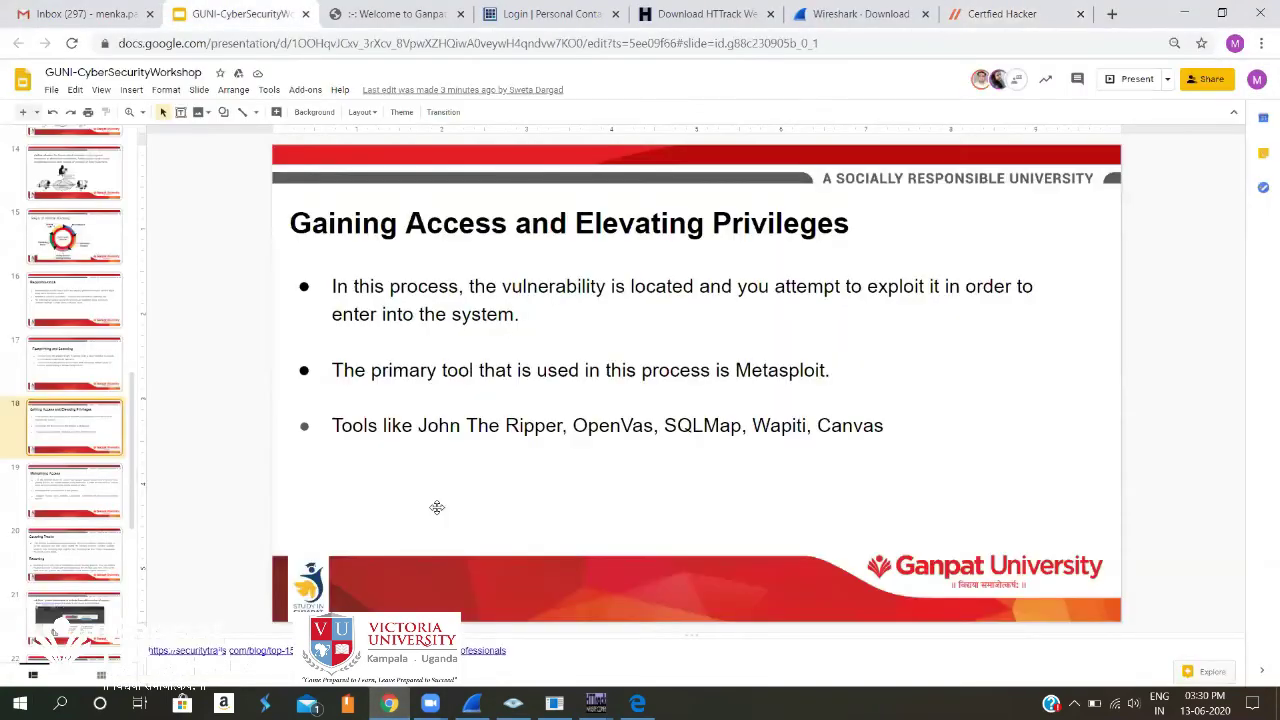
pyautogui.press('Down')
pyautogui.press('Up')
pyautogui.press('Up')
pyautogui.press('Up')
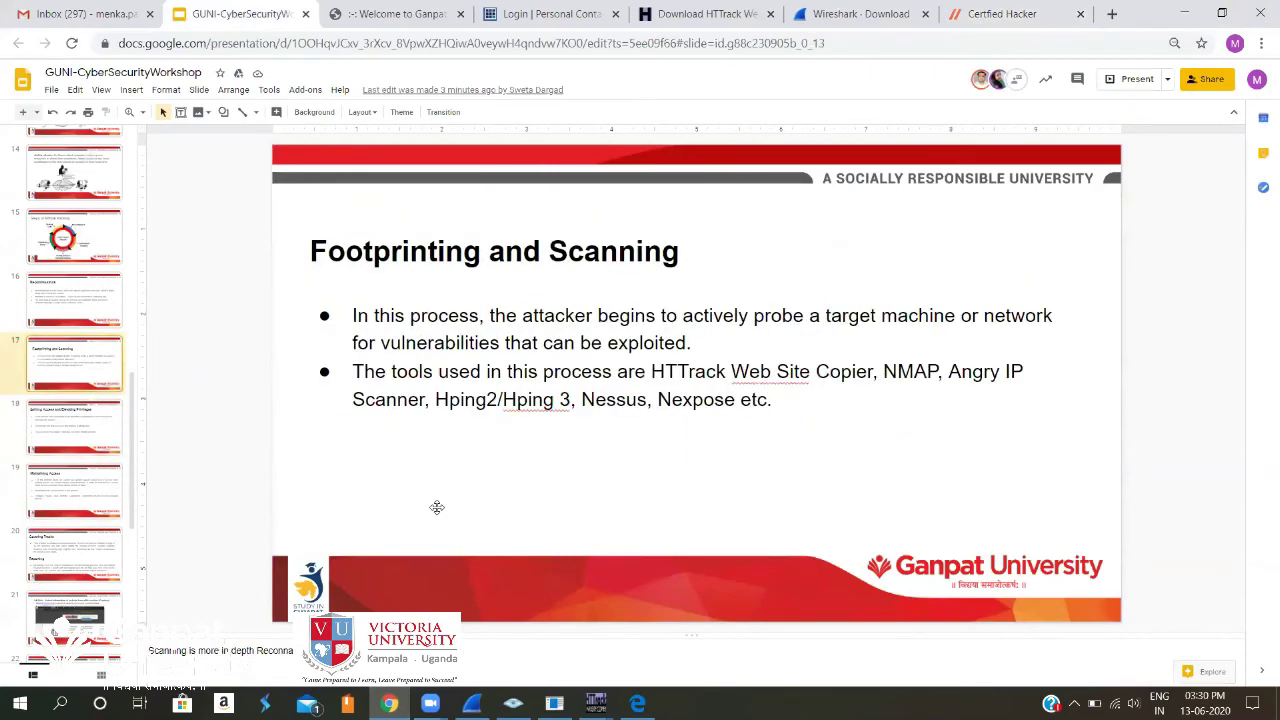
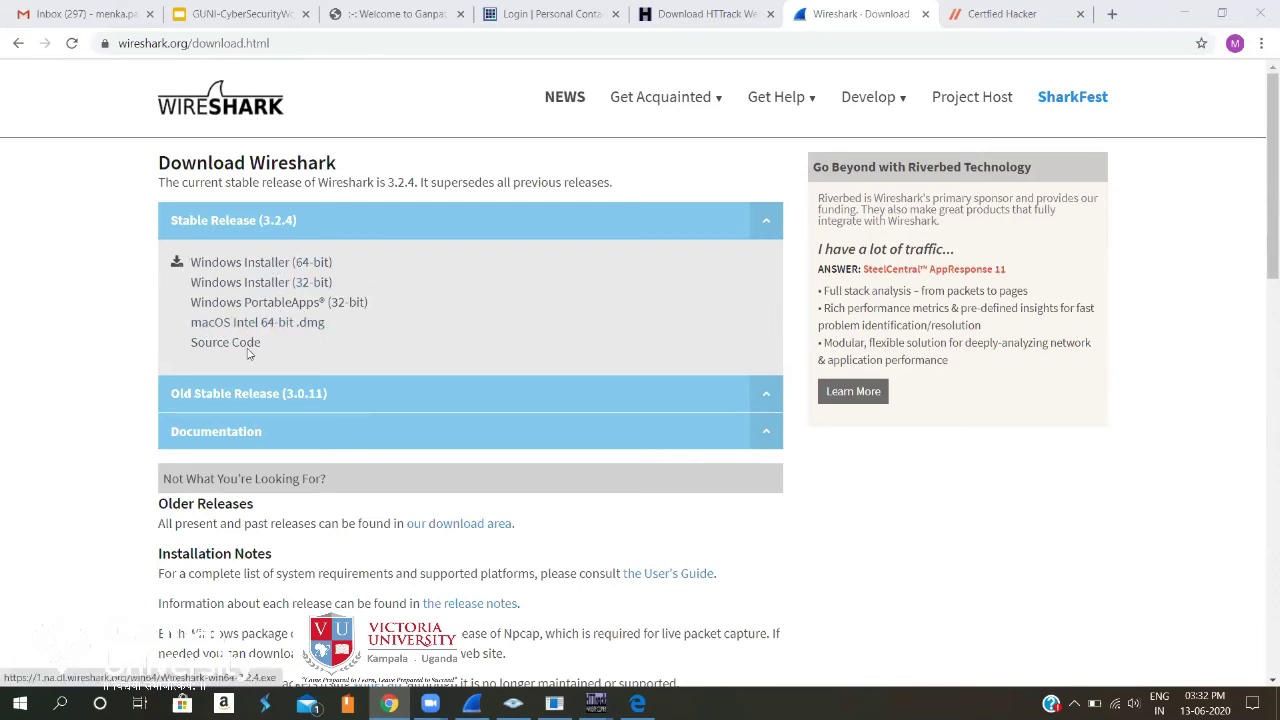
# Download the Wireshark 3.2.4 Windows Installer (64-bit) from the Stable Release section.
pyautogui.click(268, 265)
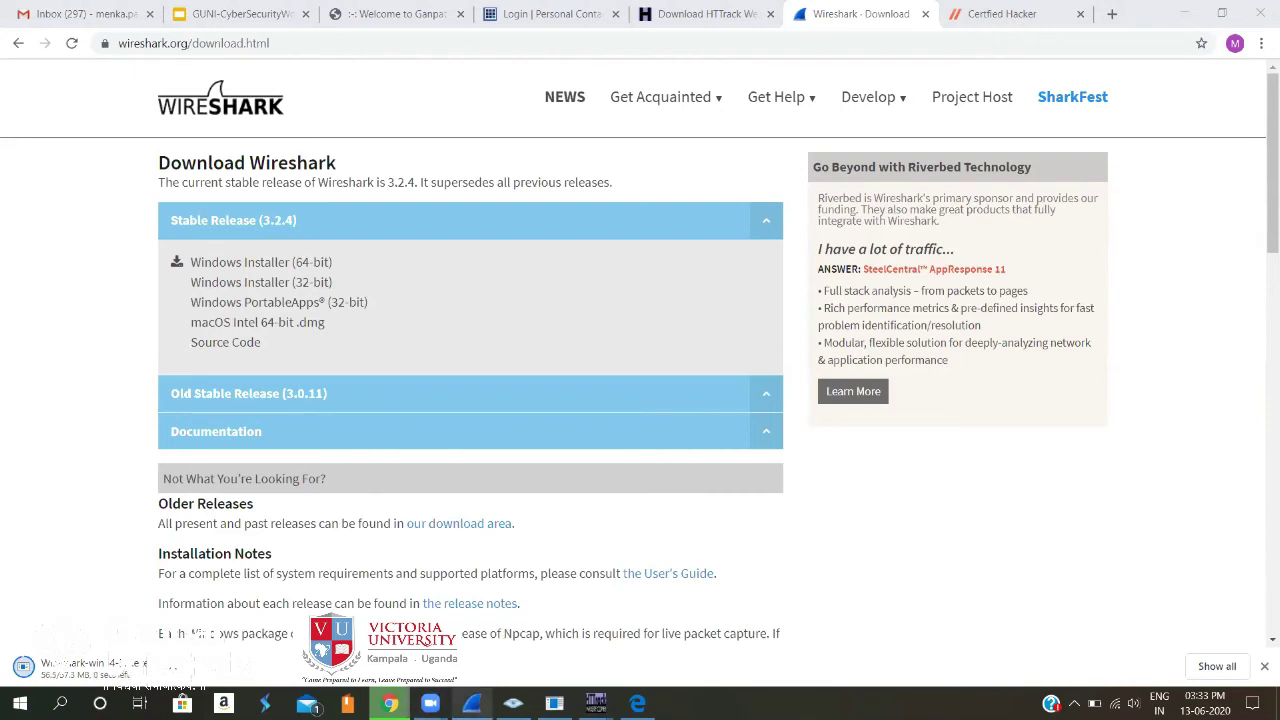
# Close Wireshark without opening a capture file, quitting without saving the captured packets.
pyautogui.click(471, 703)
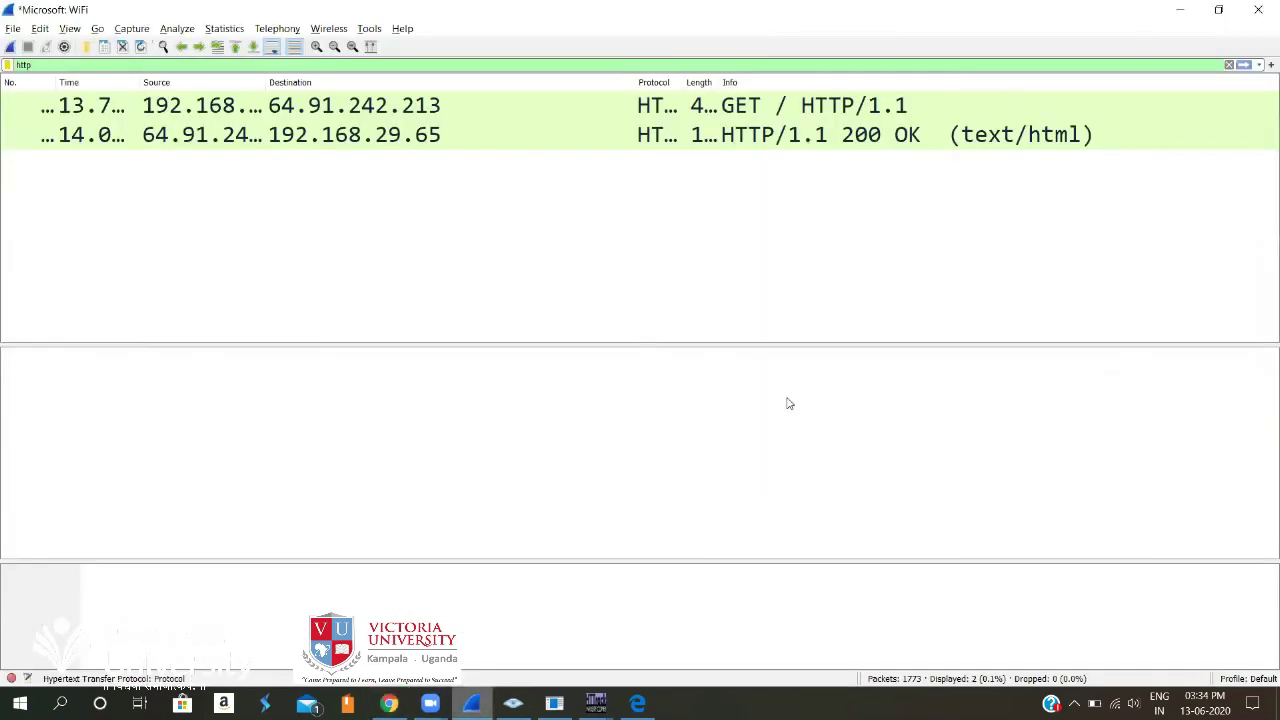
pyautogui.click(13, 28)
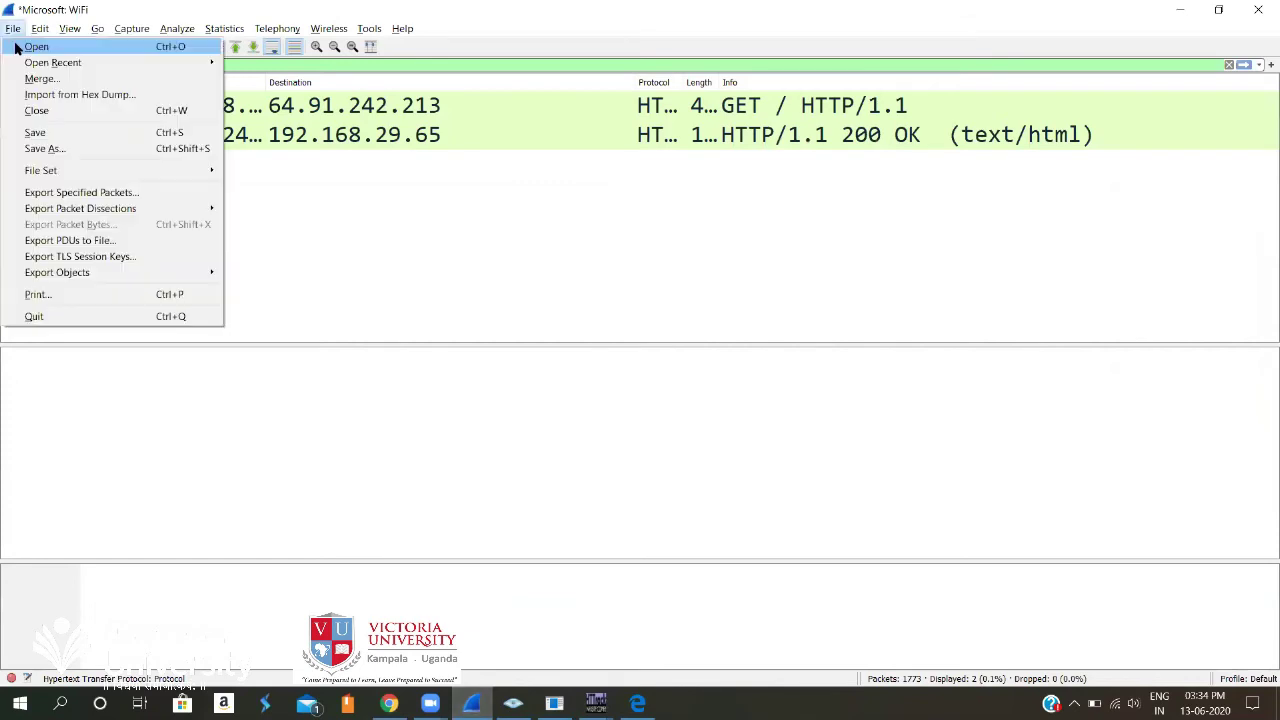
pyautogui.click(22, 46)
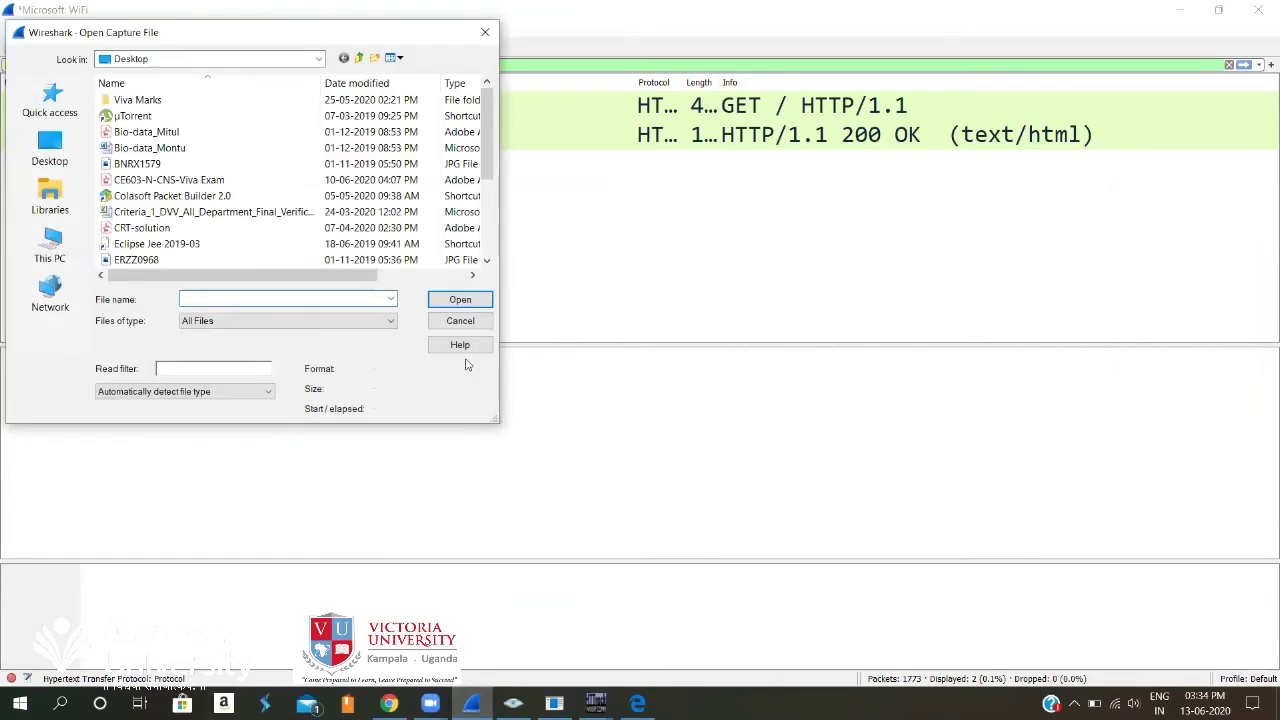
pyautogui.click(468, 320)
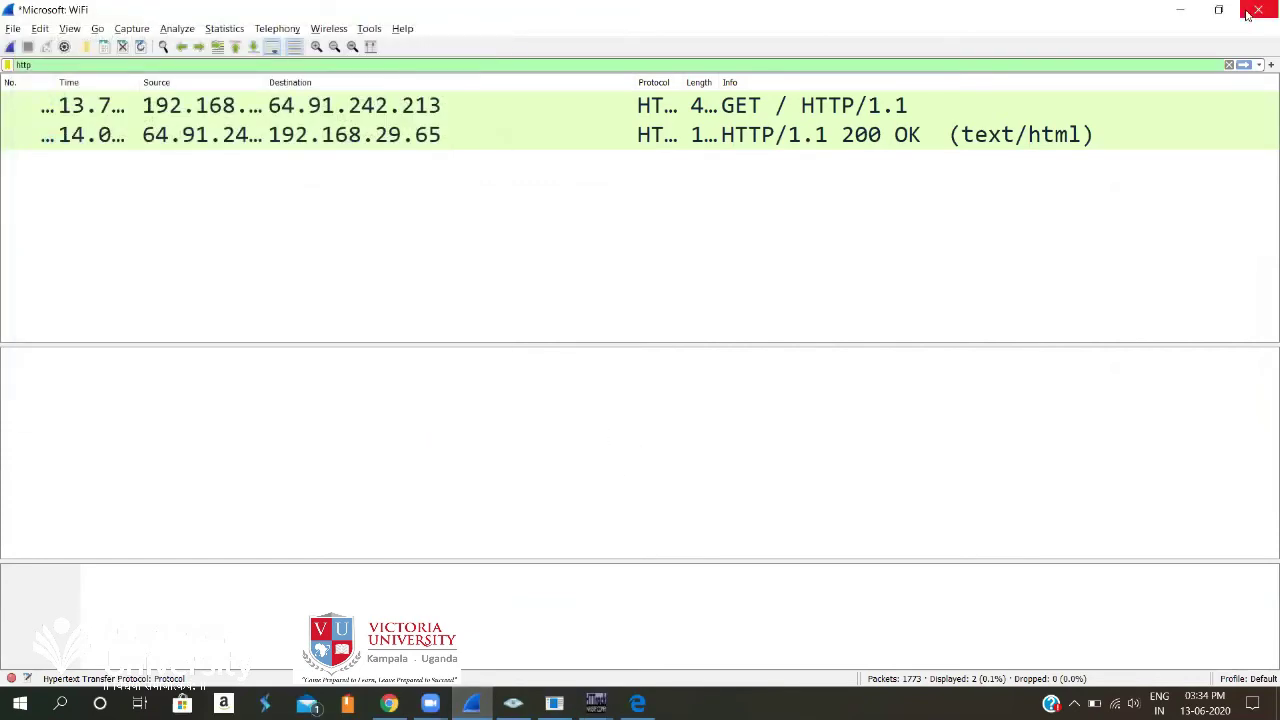
pyautogui.click(1247, 14)
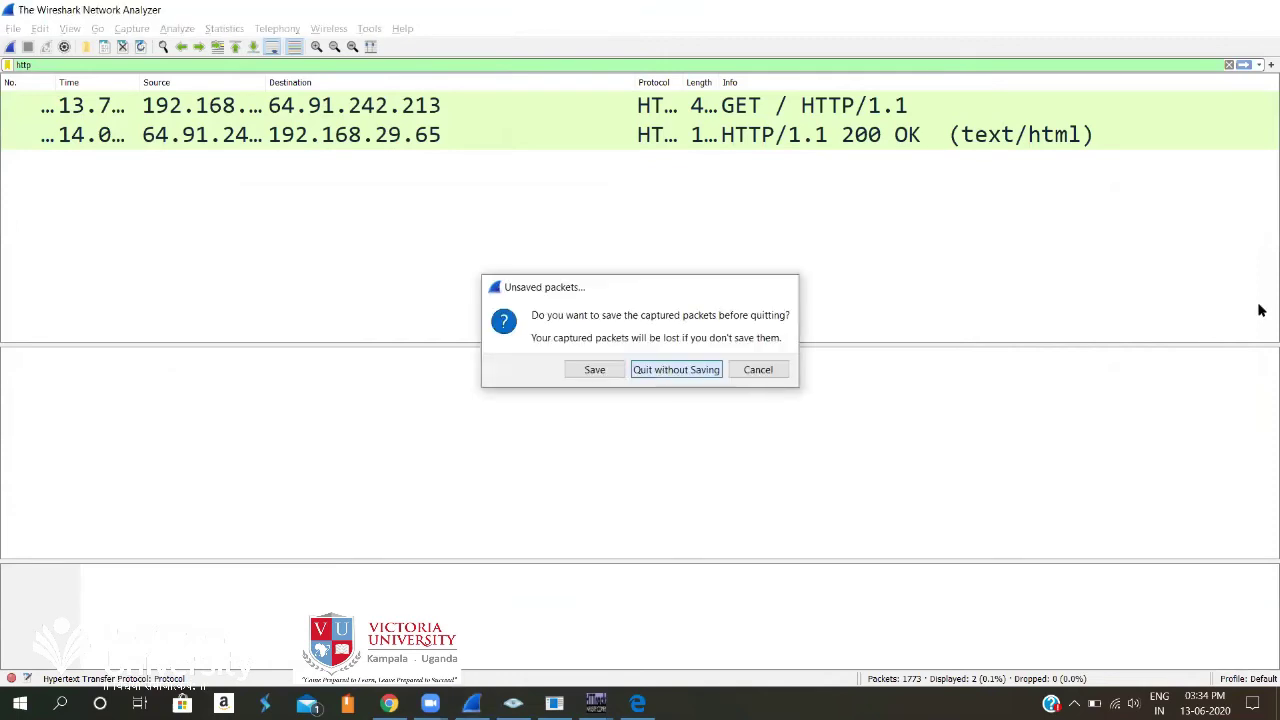
pyautogui.press('Return')
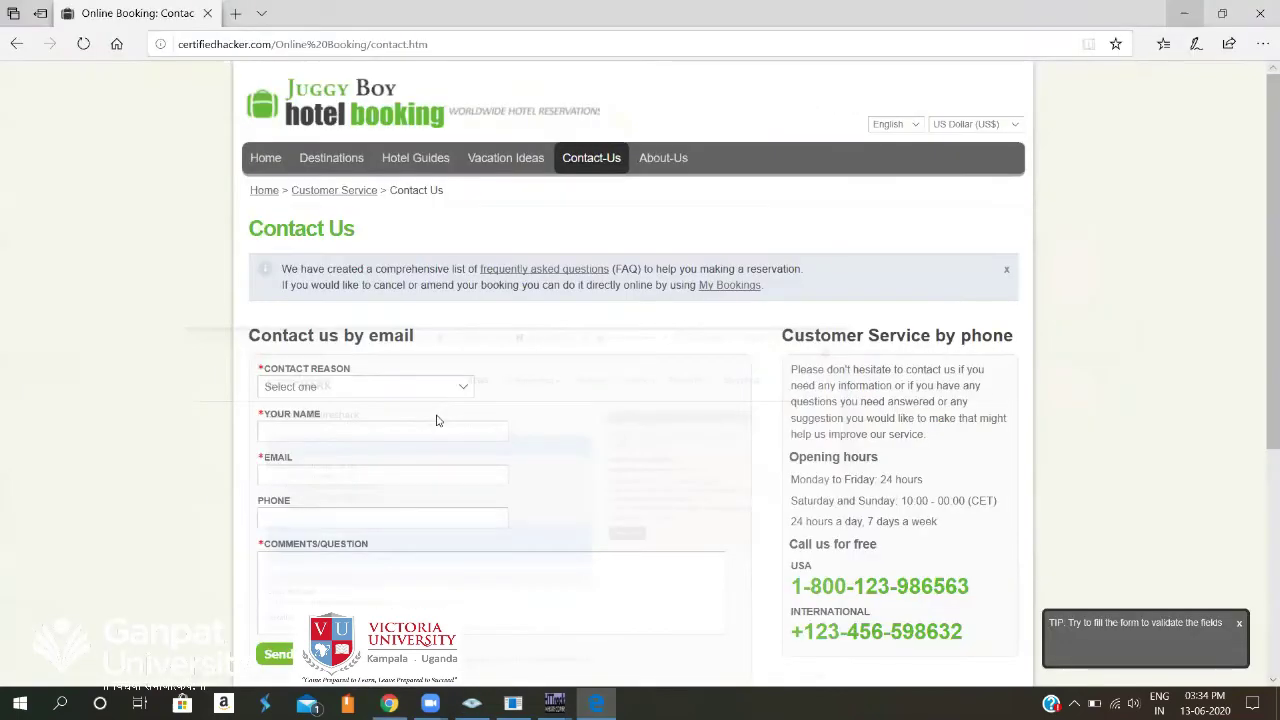
# Relaunch Wireshark by searching 'wire' in the Start menu.
pyautogui.press('super')
pyautogui.write('wire')
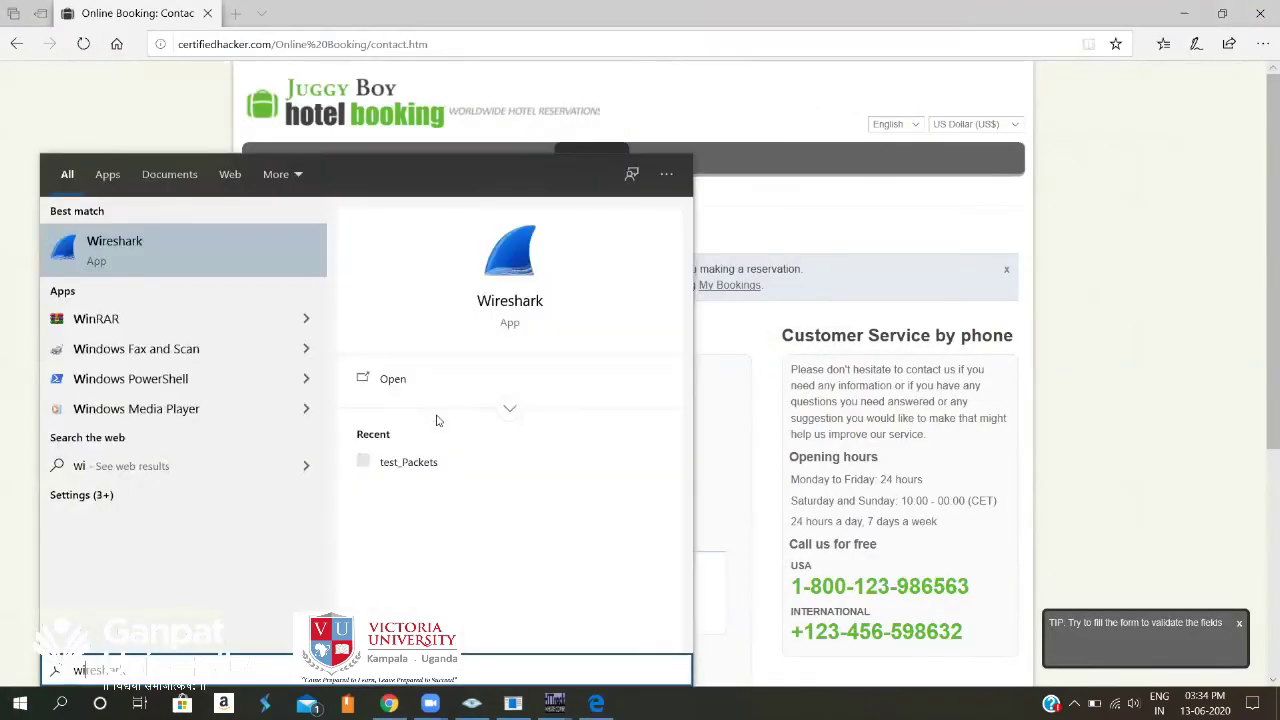
pyautogui.click(120, 250)
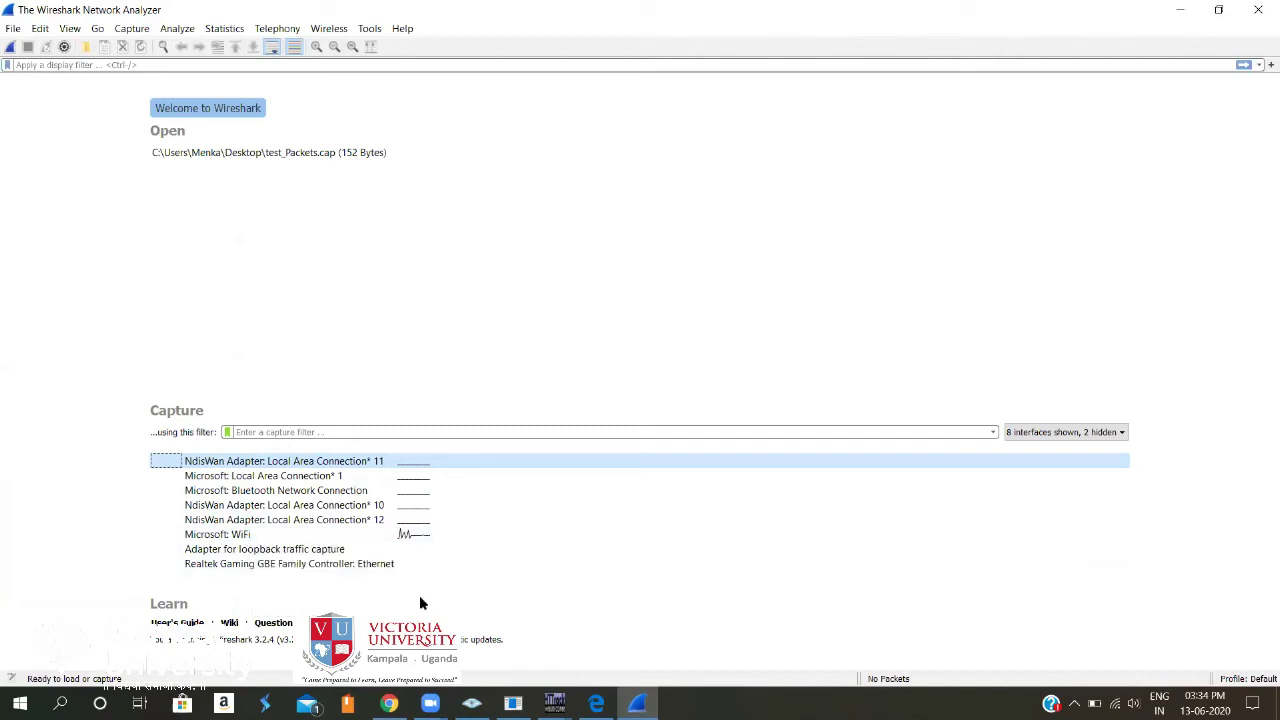
# Begin capturing on the Microsoft: WiFi interface from the welcome screen's Capture list.
pyautogui.click(322, 534)
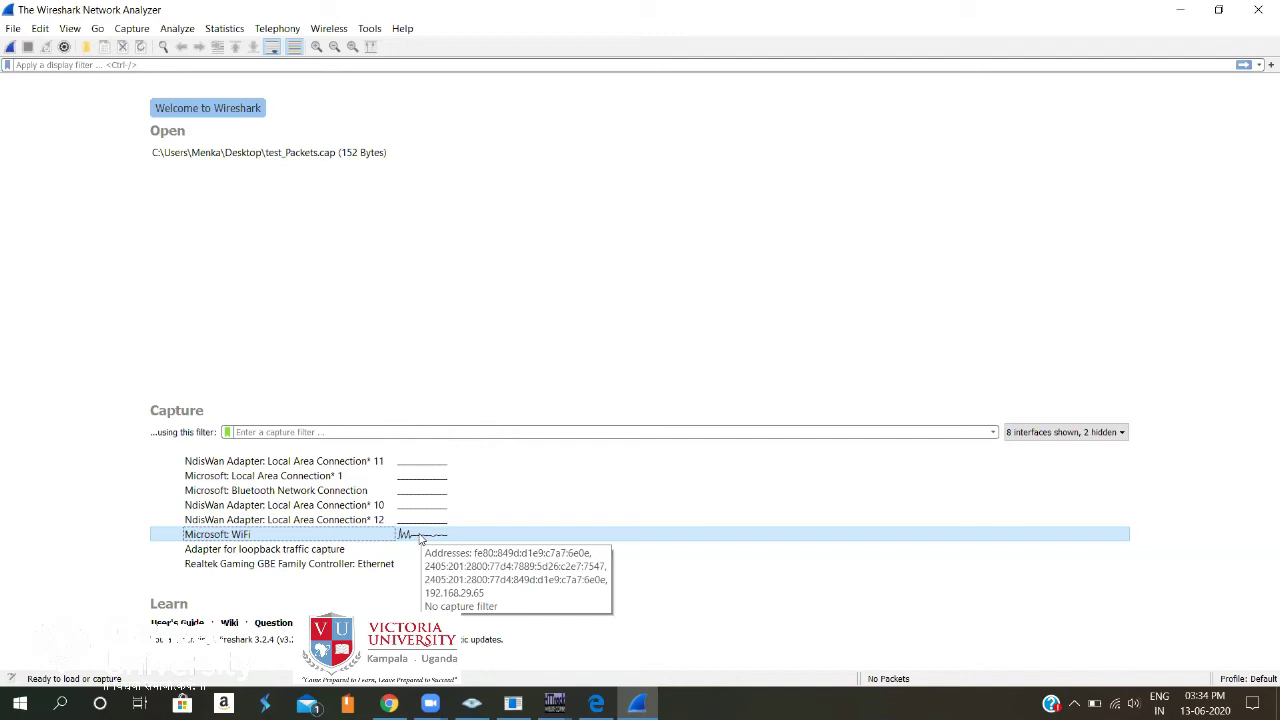
pyautogui.click(420, 538)
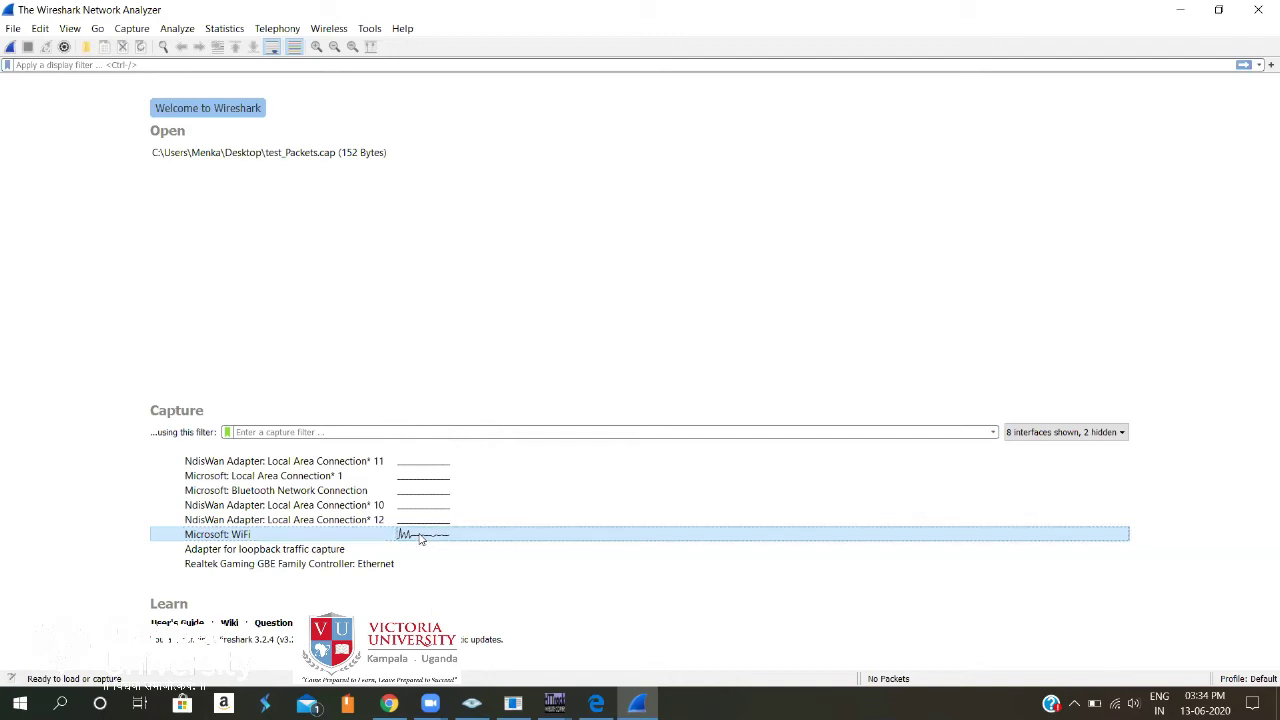
pyautogui.doubleClick(321, 538)
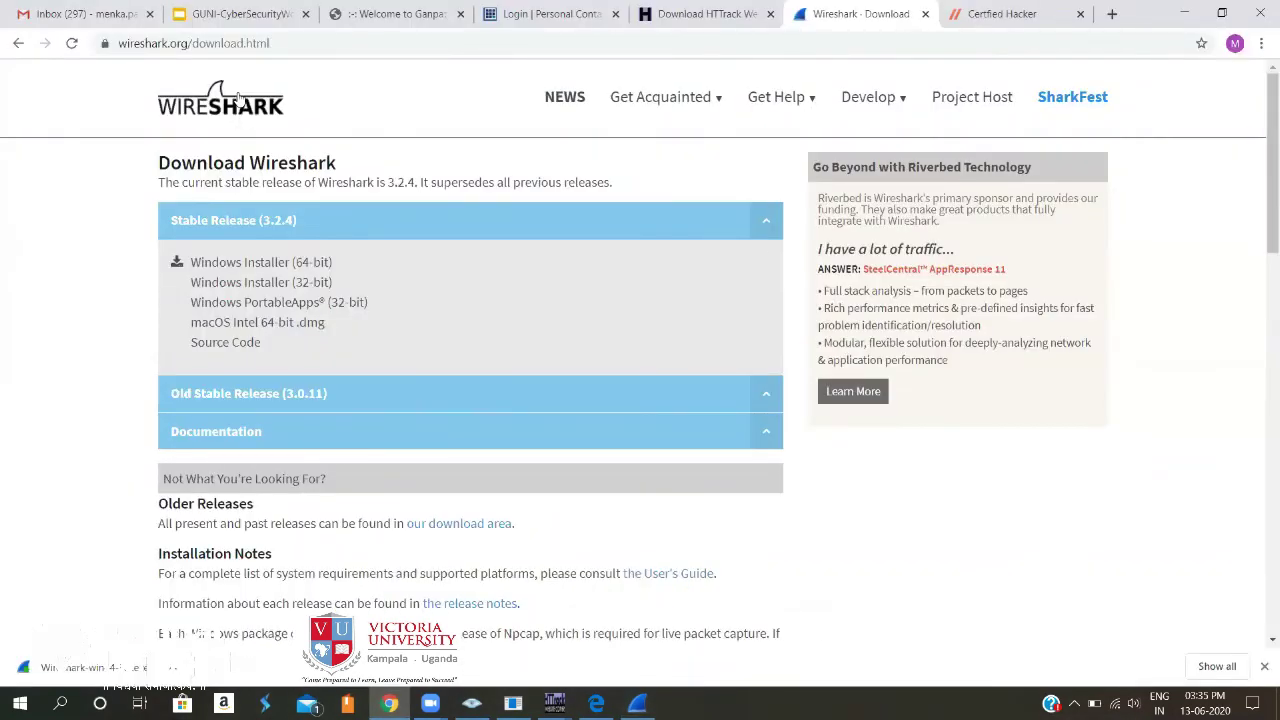
# Reload certifiedhacker.com in Chrome to generate traffic, then return to the live Wireshark capture.
pyautogui.hotkey('ctrl', 'Tab')
pyautogui.click(71, 43)
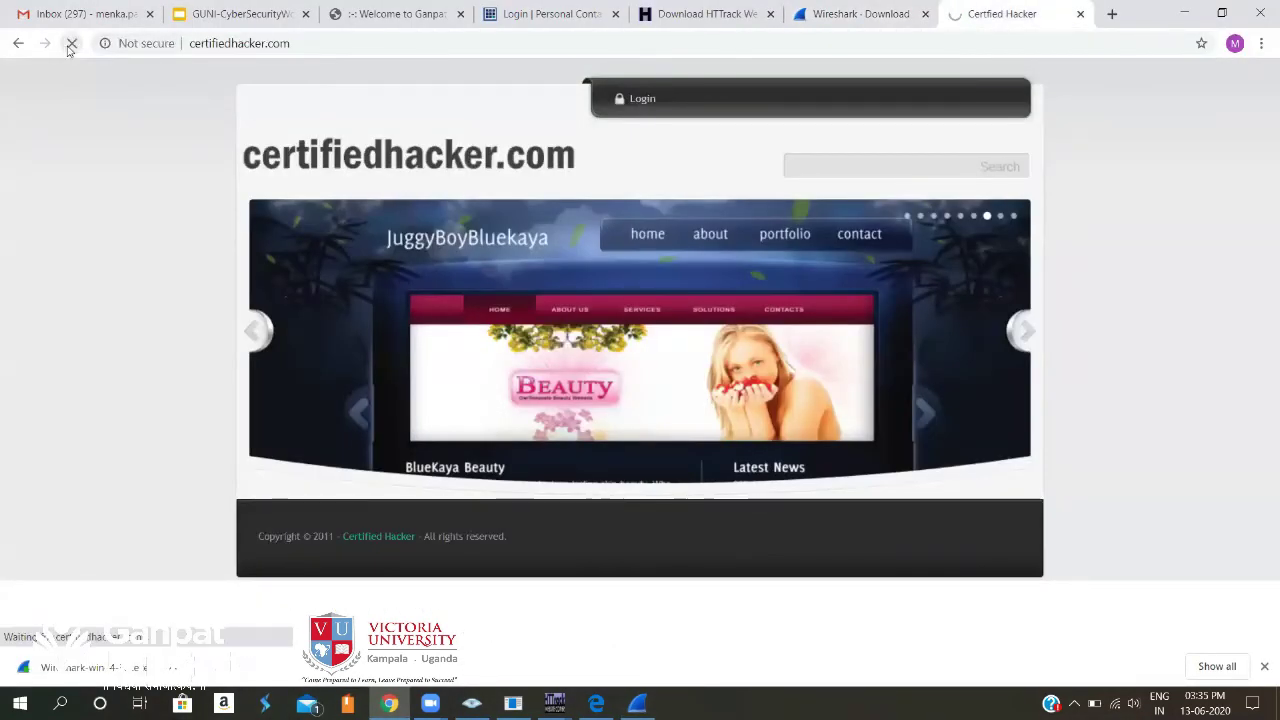
pyautogui.click(639, 703)
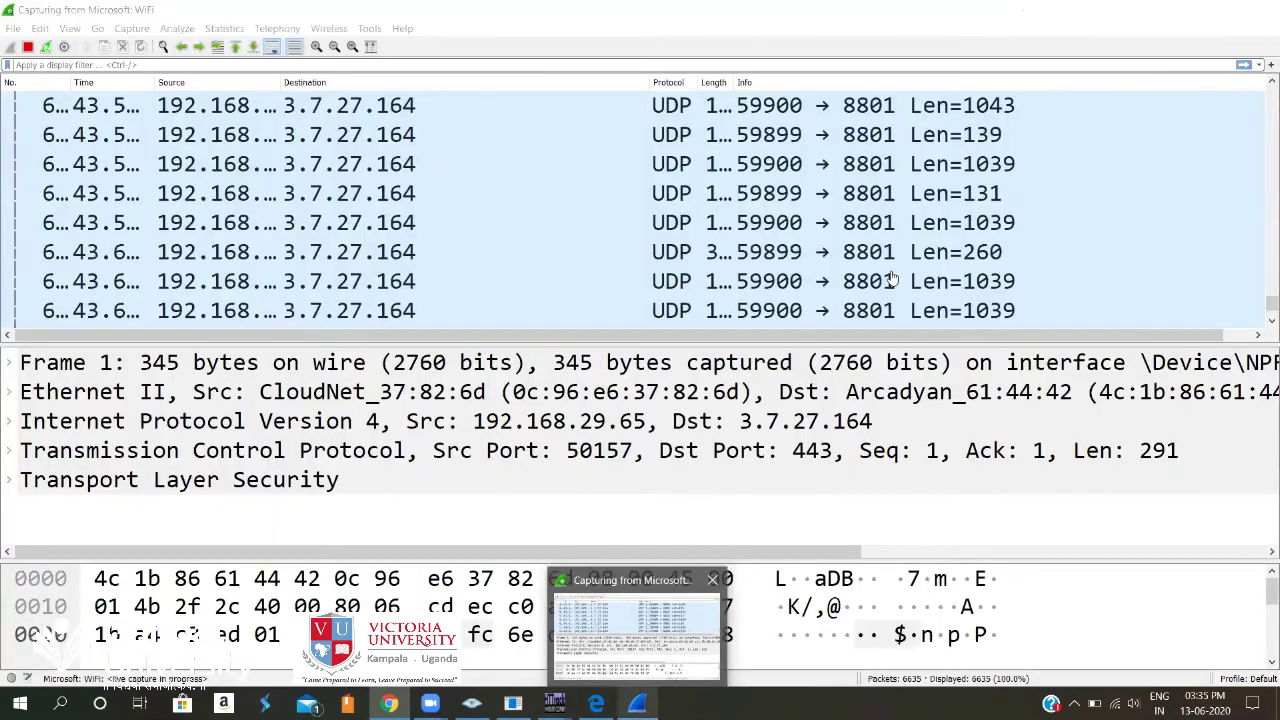
pyautogui.hotkey('alt', 'Tab')
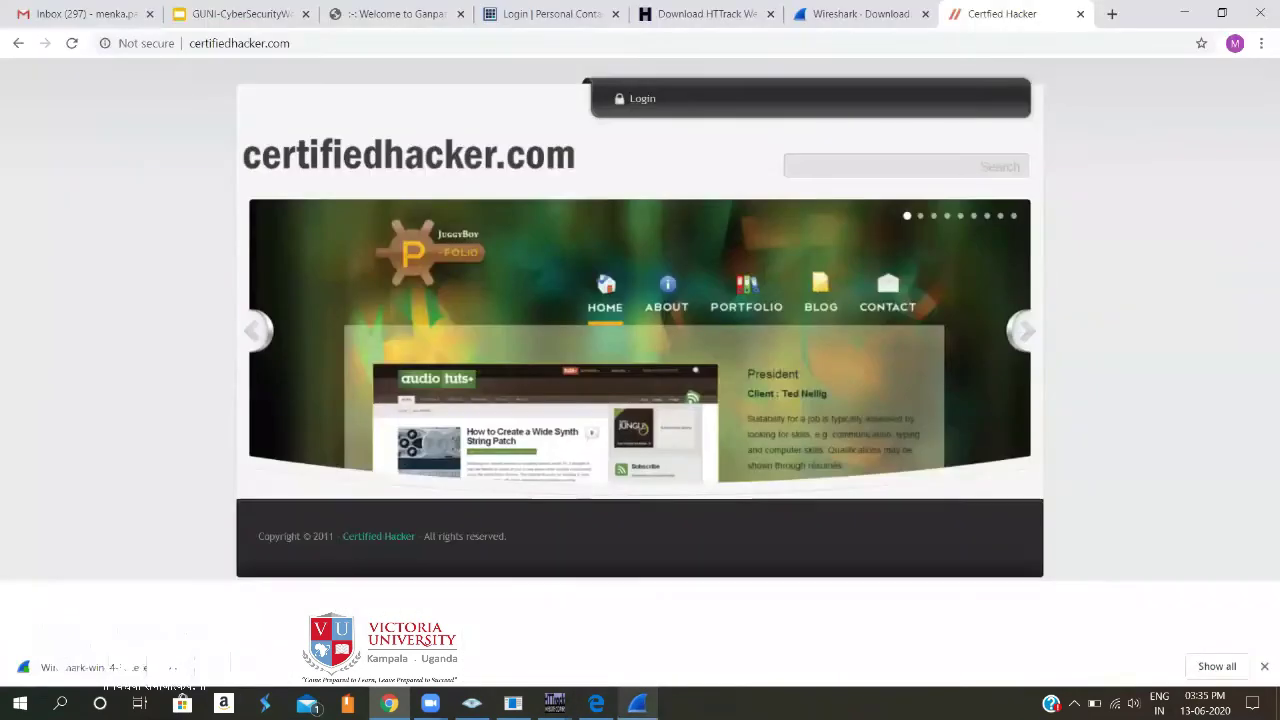
pyautogui.hotkey('alt', 'Tab')
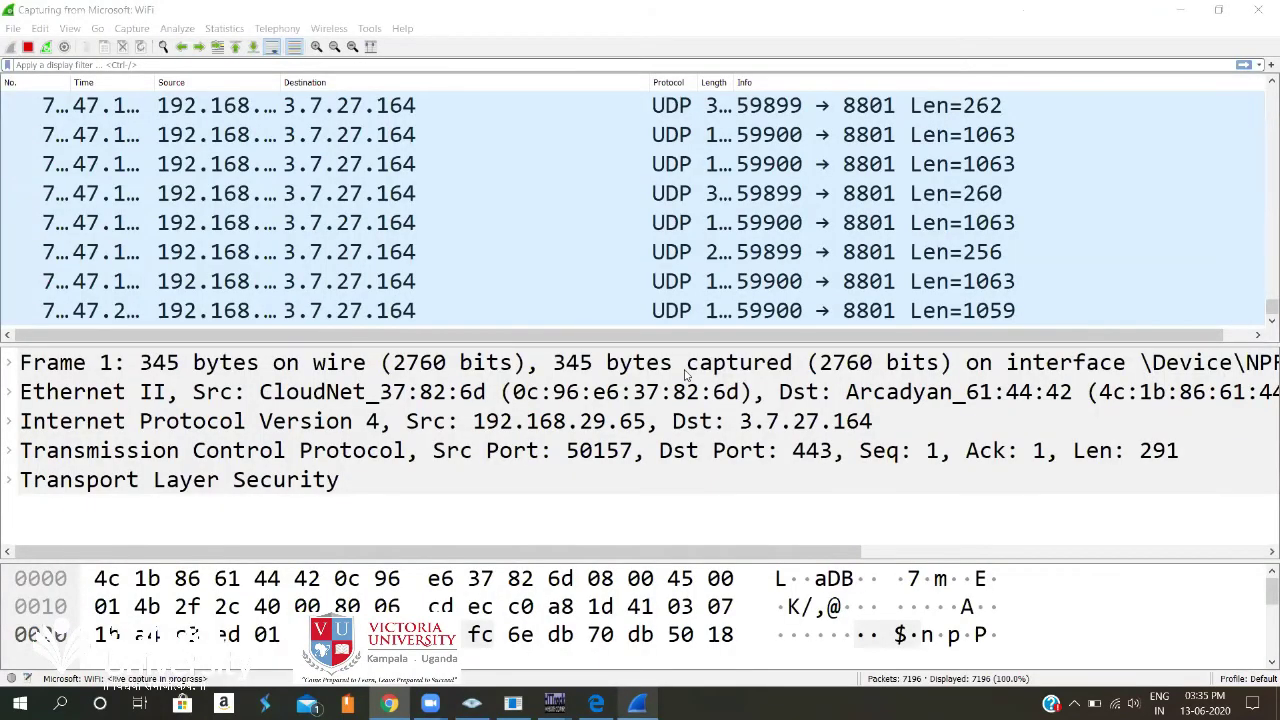
pyautogui.click(686, 374)
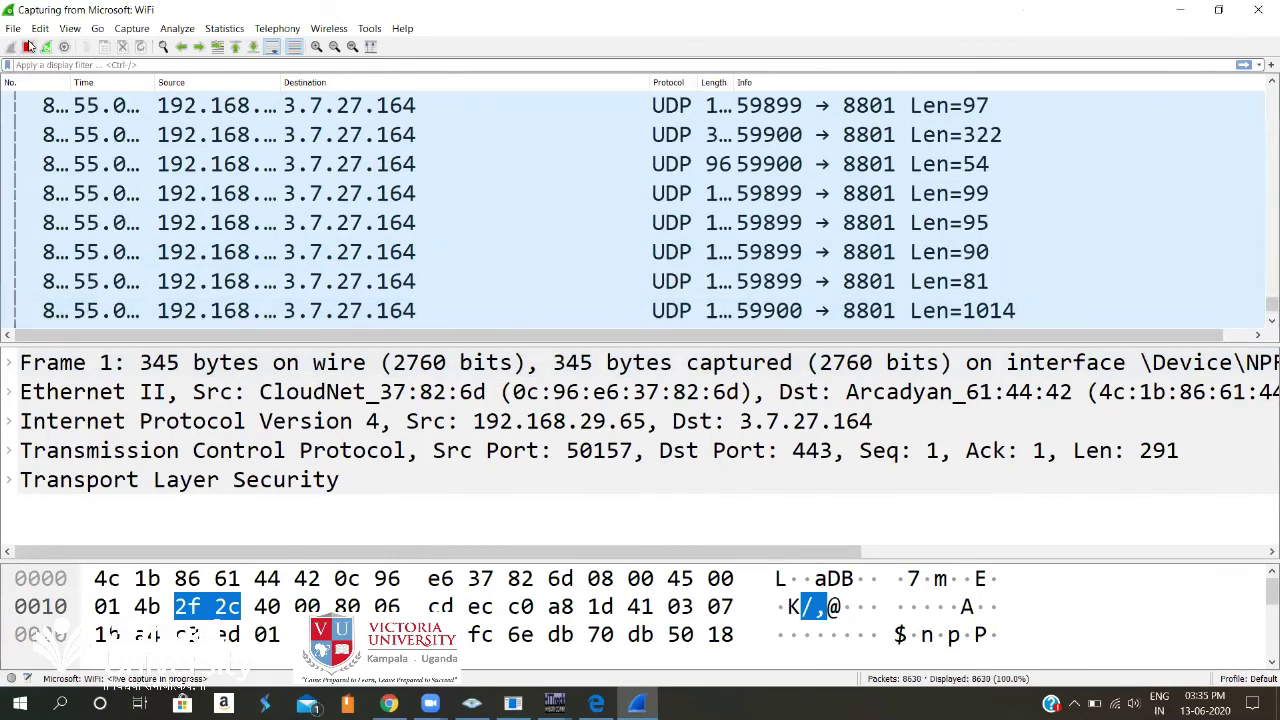
# Stop capturing, widen the Source column, and open 298-byte UDP packet 8672 in a new window.
pyautogui.click(29, 47)
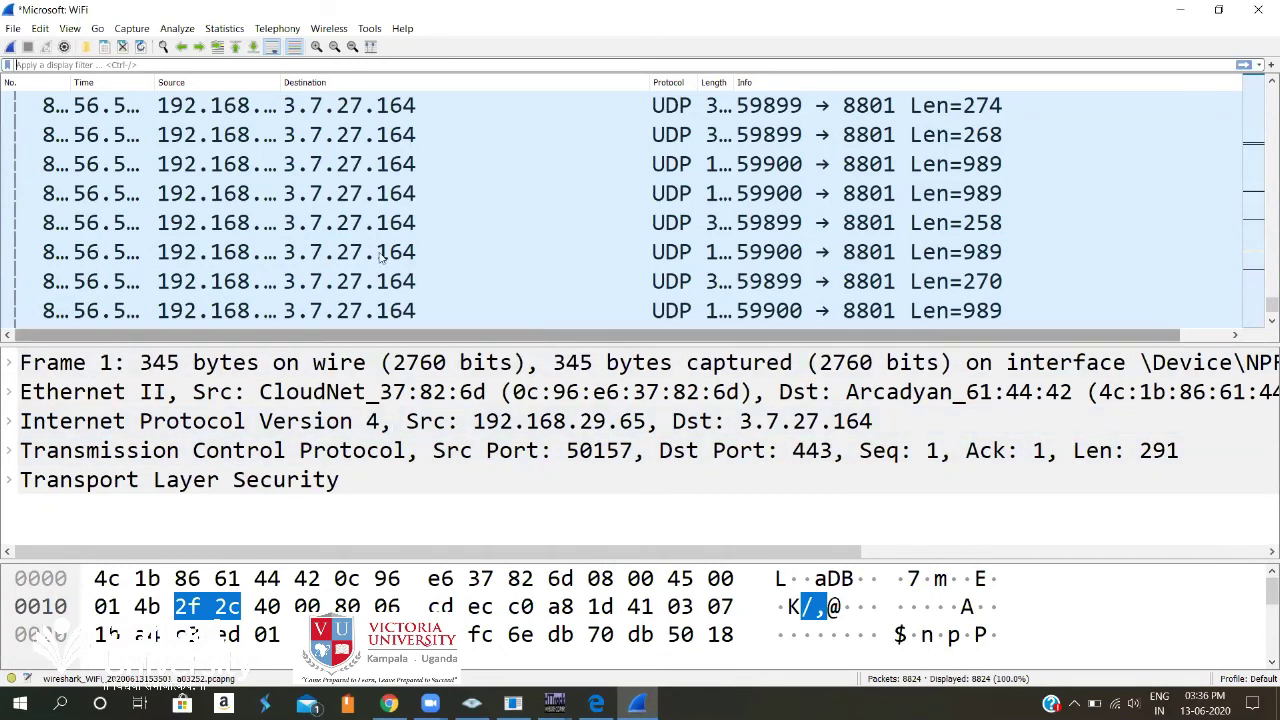
pyautogui.moveTo(284, 82); pyautogui.dragTo(369, 82)
pyautogui.click(274, 104)
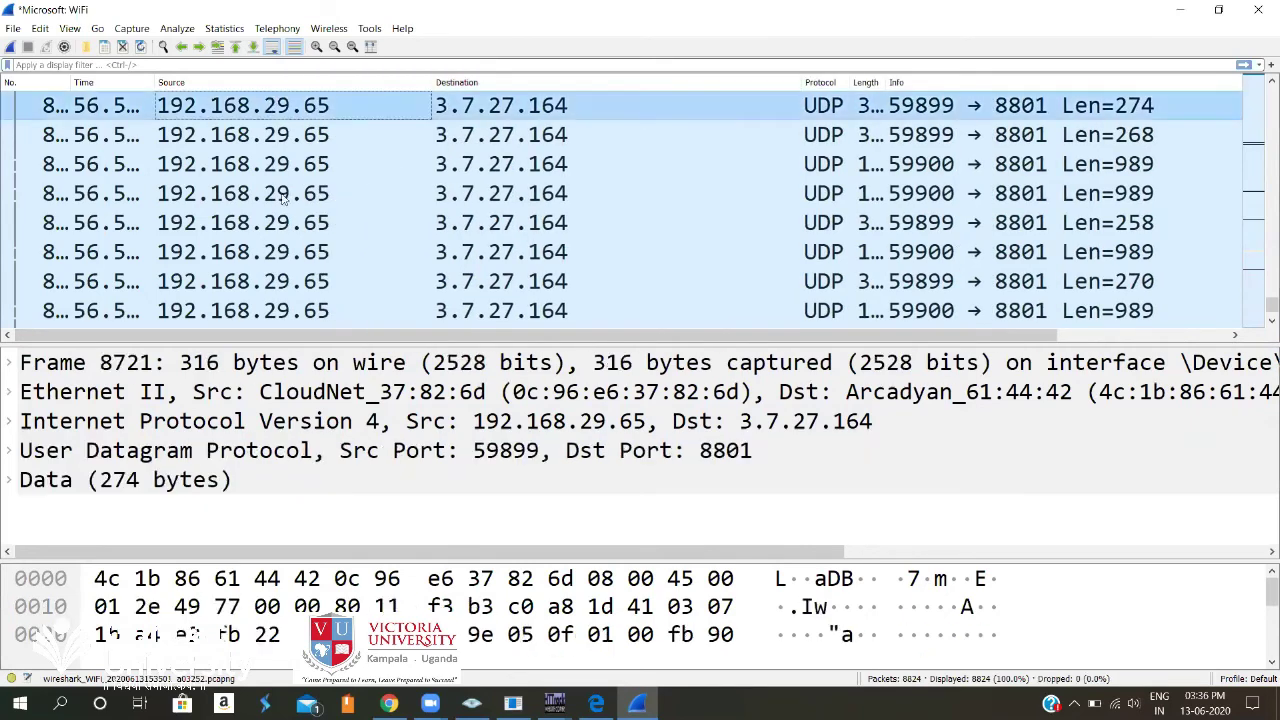
pyautogui.press('Right')
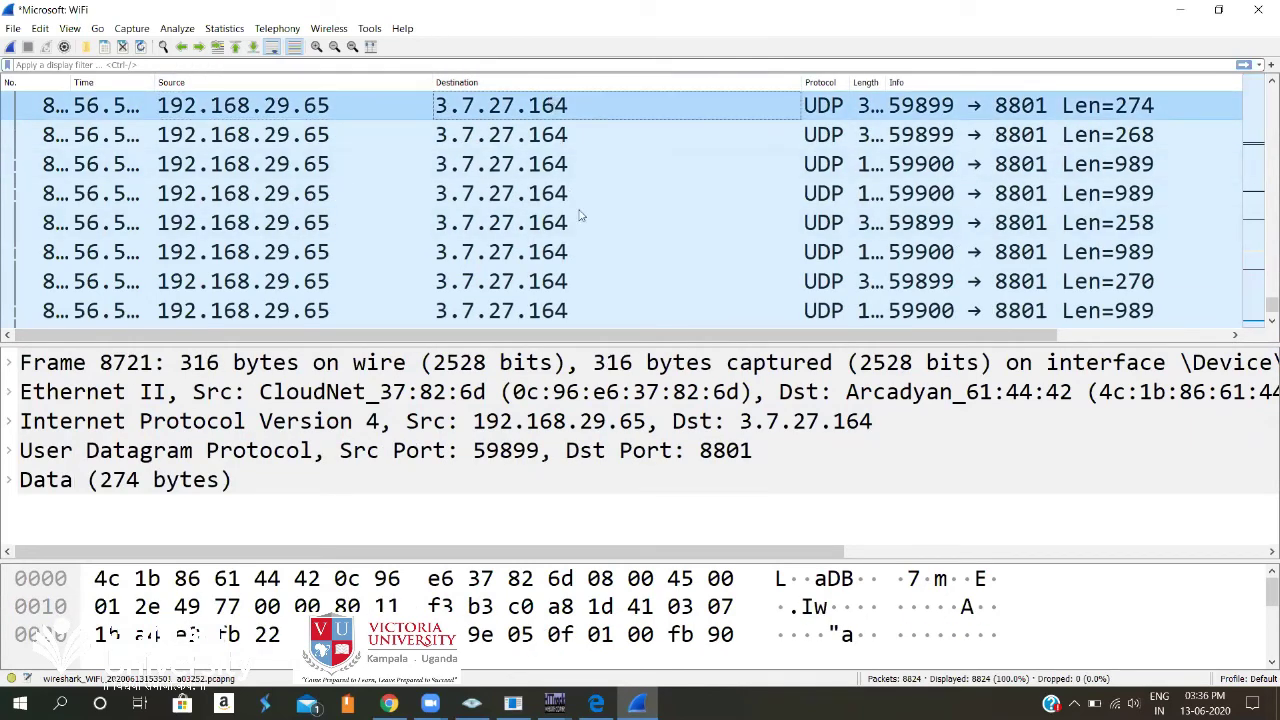
pyautogui.scroll(17, 600, 236)
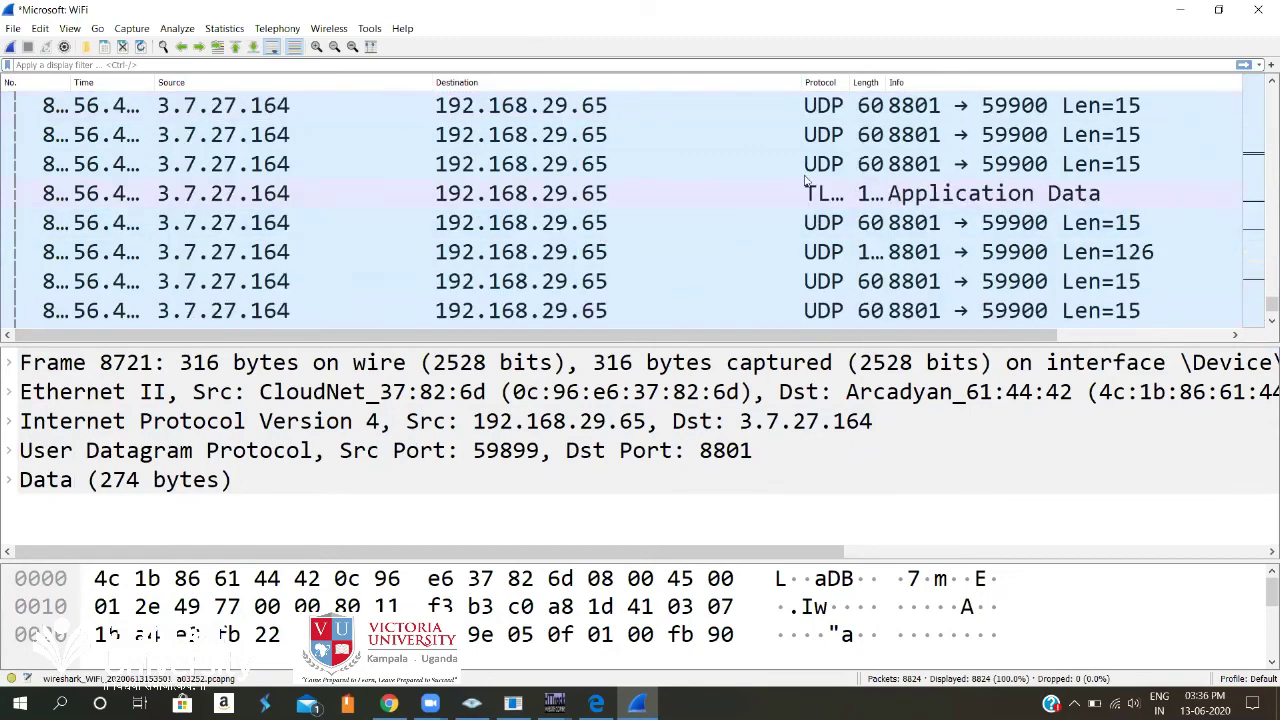
pyautogui.click(903, 166)
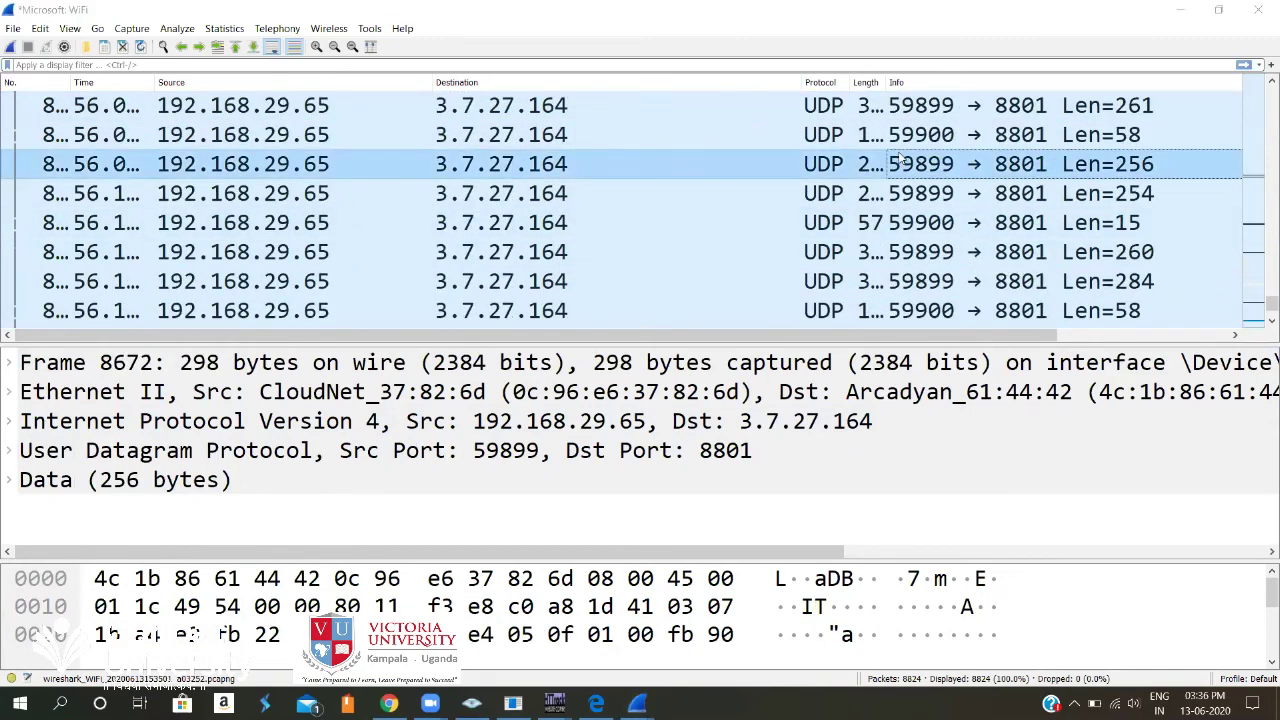
pyautogui.doubleClick(901, 163)
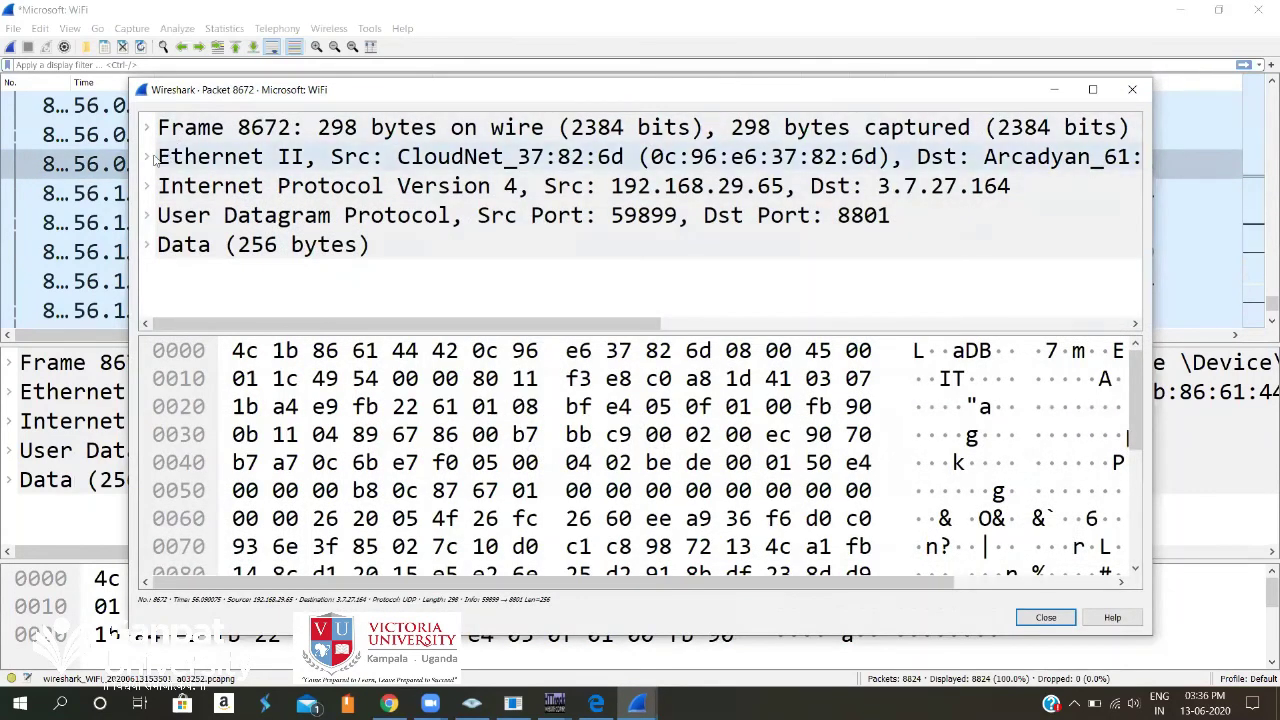
# Expand Ethernet II for packet 8672, highlight its header bytes, and enlarge the tree to reveal Data.
pyautogui.click(146, 158)
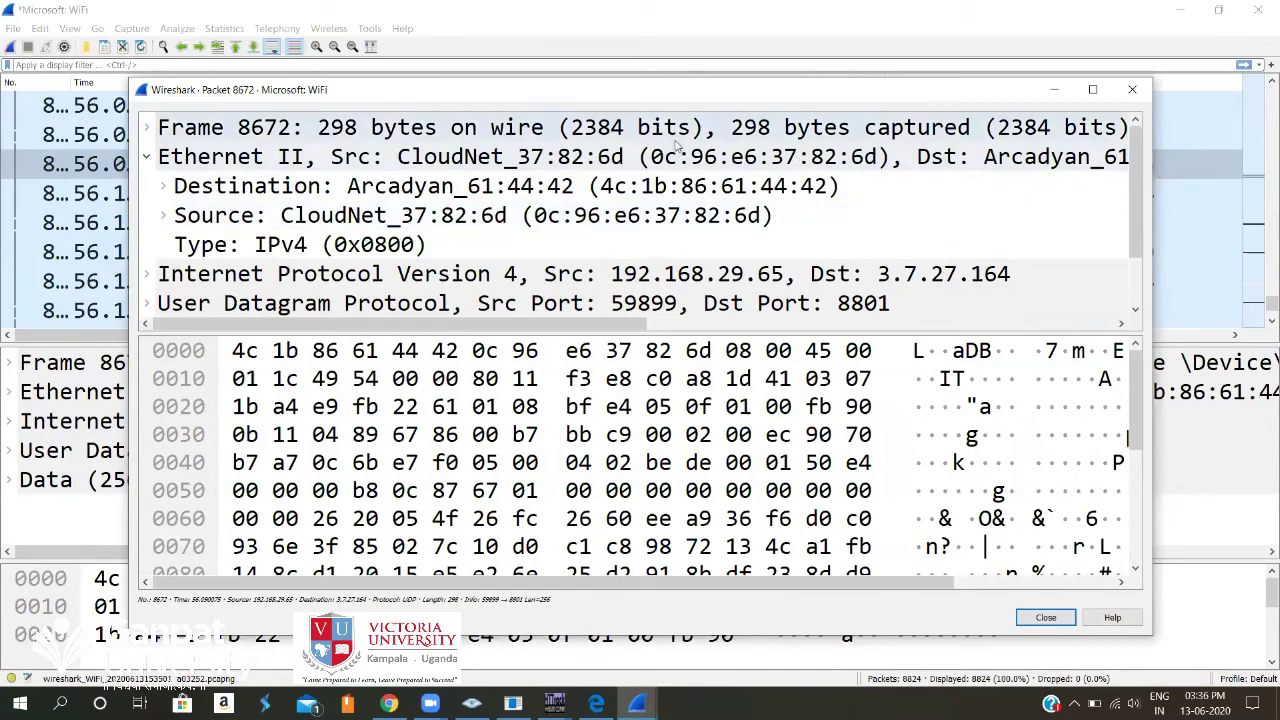
pyautogui.click(697, 160)
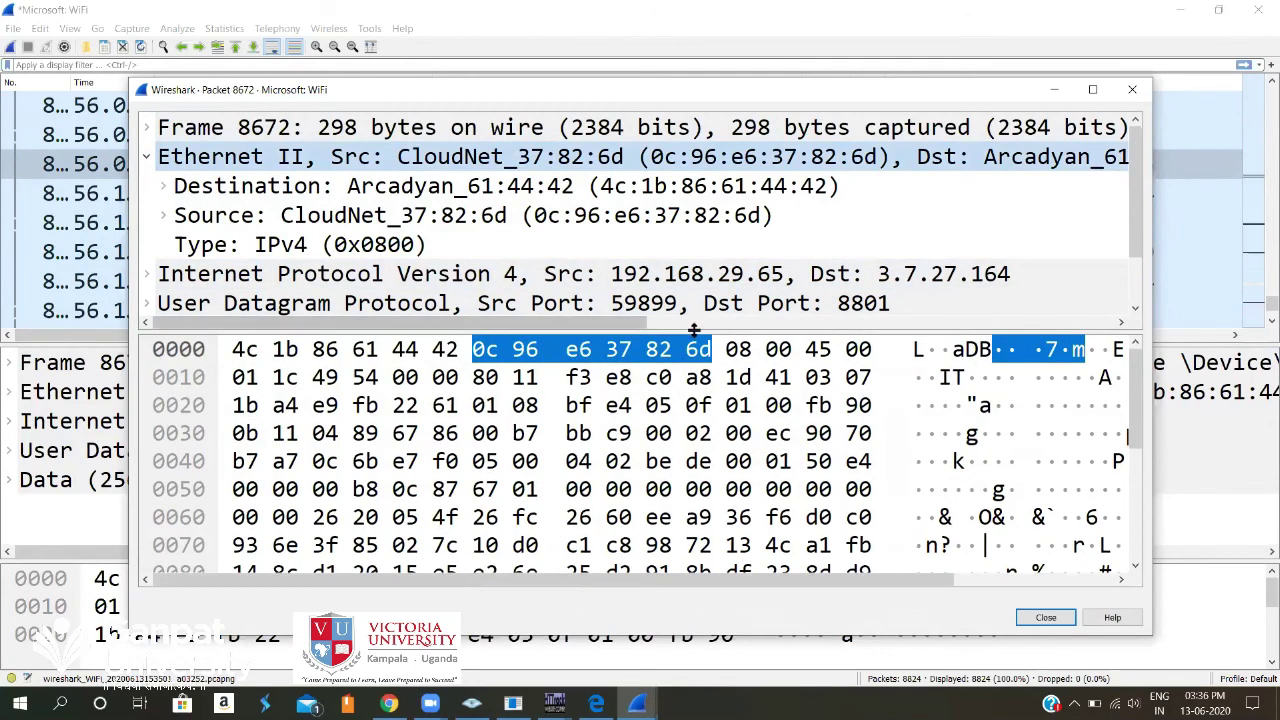
pyautogui.moveTo(690, 336); pyautogui.dragTo(690, 409)
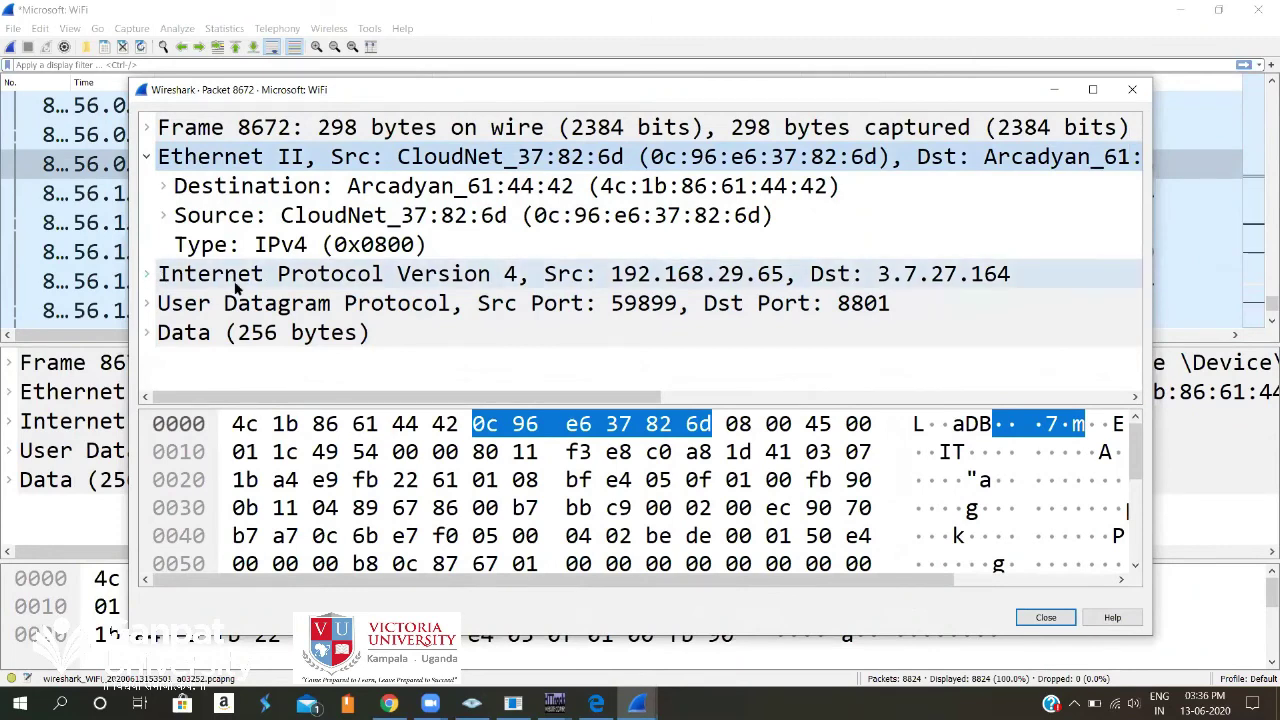
# Expand packet 8672's IPv4 header: TTL 128, protocol UDP, 192.168.29.65 to 3.7.27.164.
pyautogui.click(148, 276)
pyautogui.scroll(-2, 524, 280)
pyautogui.scroll(2, 524, 286)
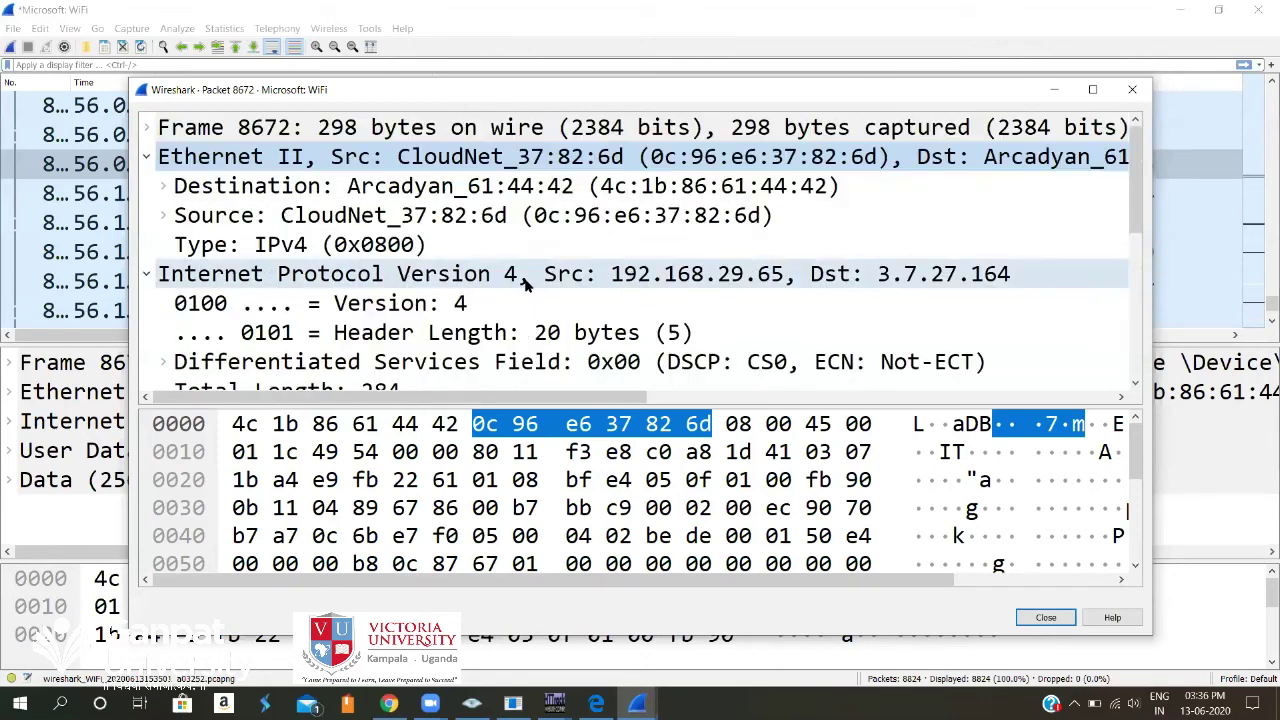
pyautogui.scroll(-1, 526, 284)
pyautogui.scroll(-3, 526, 285)
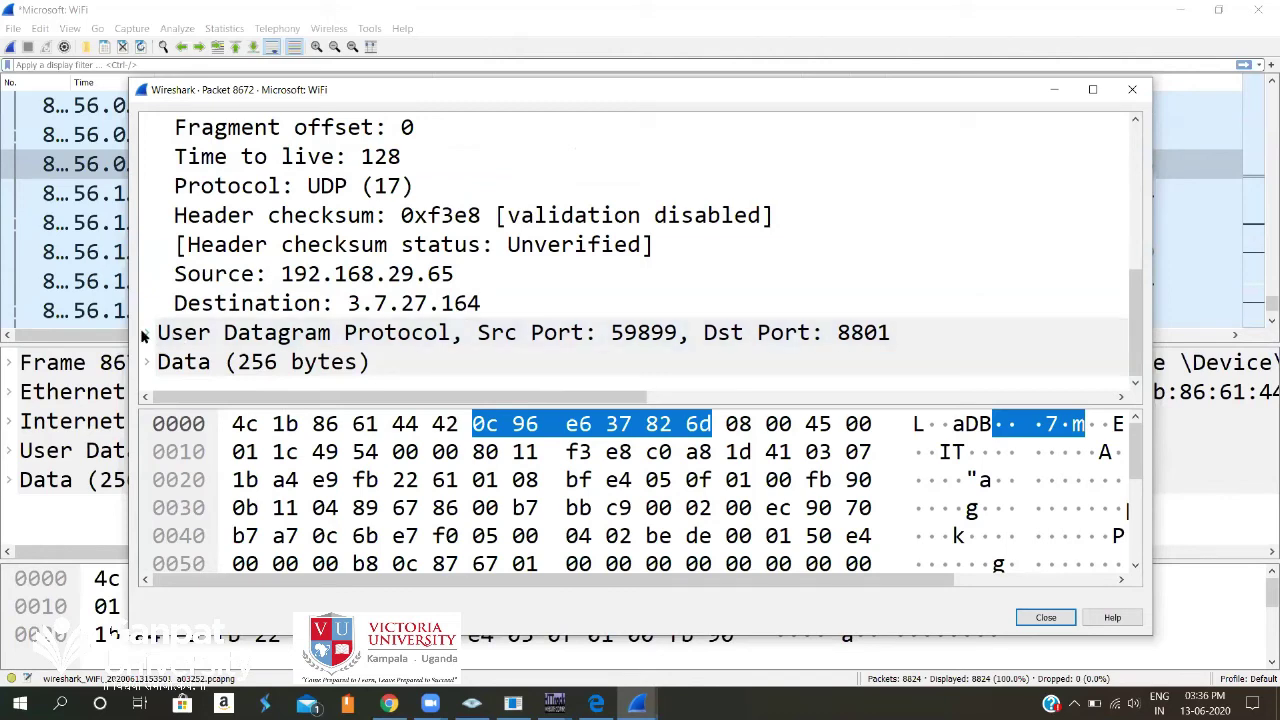
# Expand UDP (ports 59899→8801, length 264) and the 256-byte Data layer, marking the payload bytes.
pyautogui.click(145, 333)
pyautogui.scroll(-1, 367, 305)
pyautogui.scroll(-1, 367, 305)
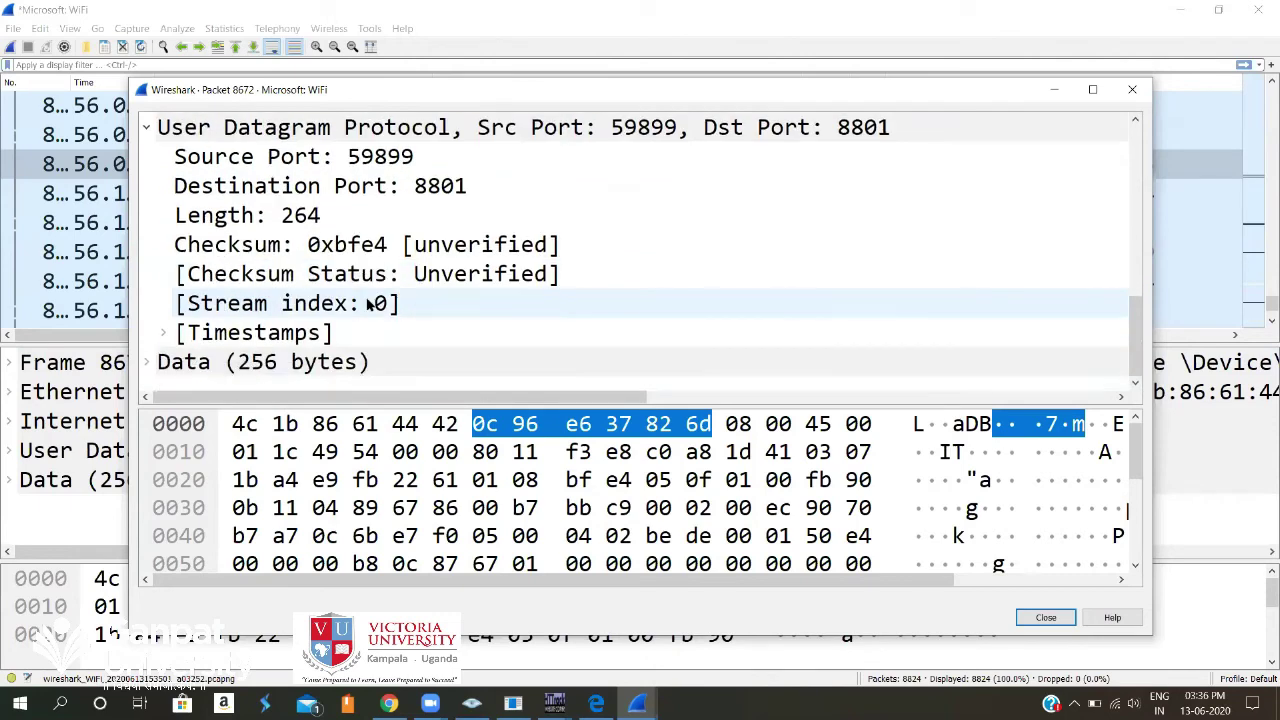
pyautogui.click(147, 362)
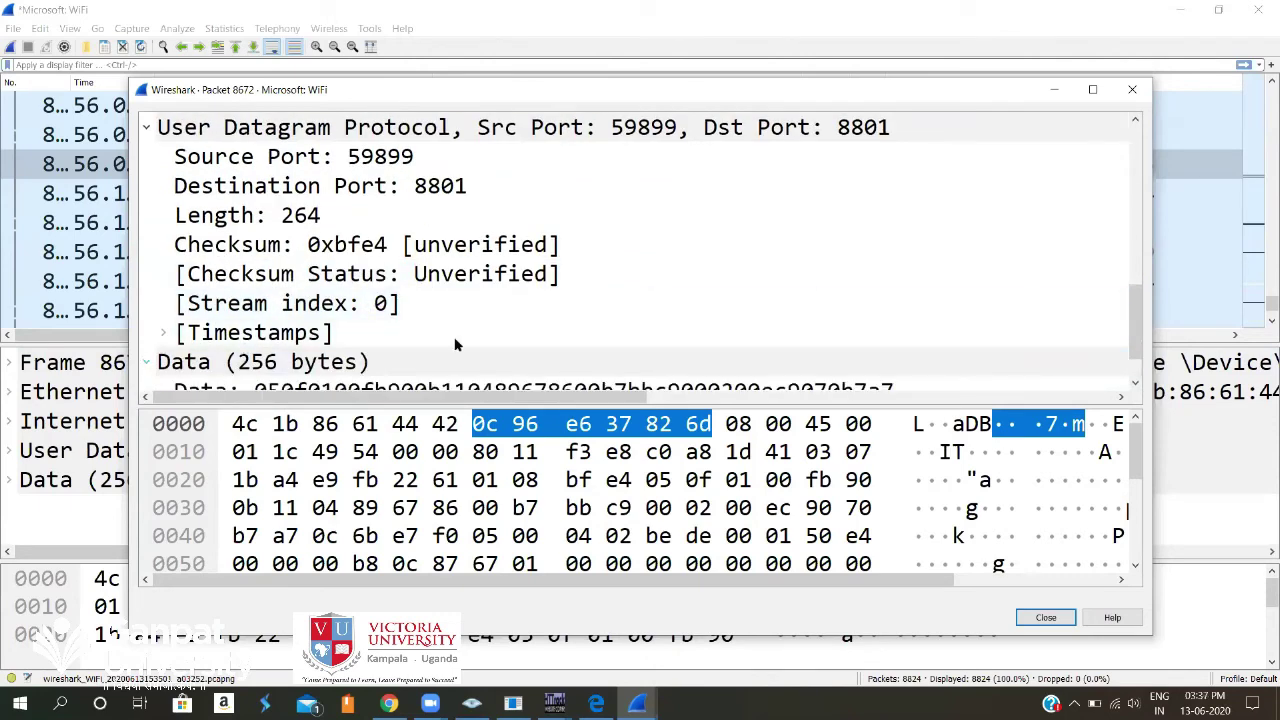
pyautogui.scroll(-1, 510, 323)
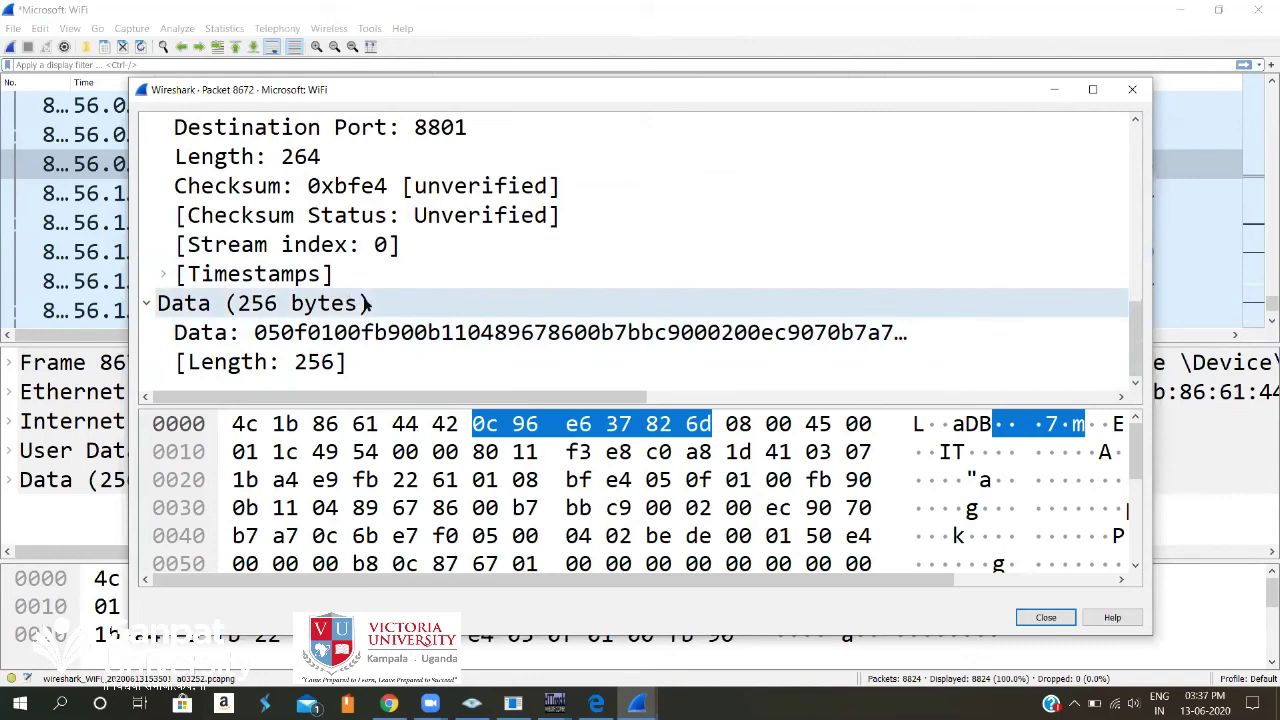
pyautogui.click(428, 336)
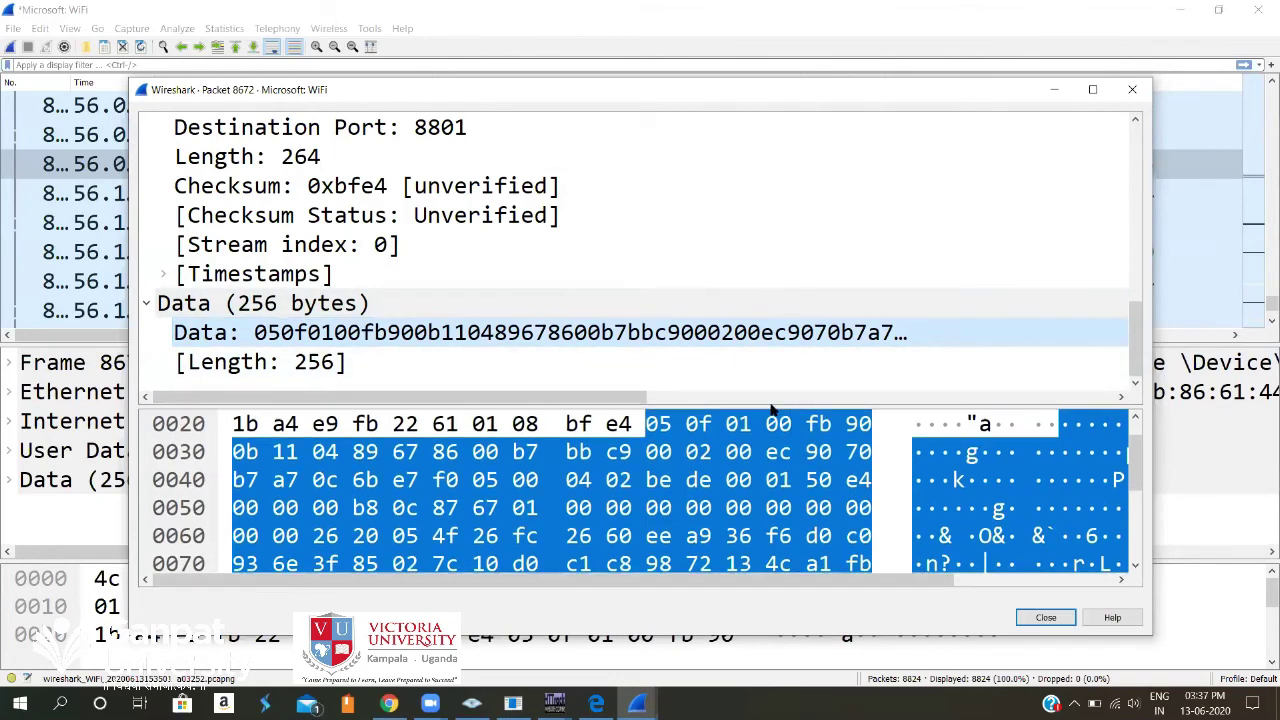
# Enlarge the byte view and scroll the payload hex down to row 120 and back to 000.
pyautogui.moveTo(770, 398); pyautogui.dragTo(97, 395)
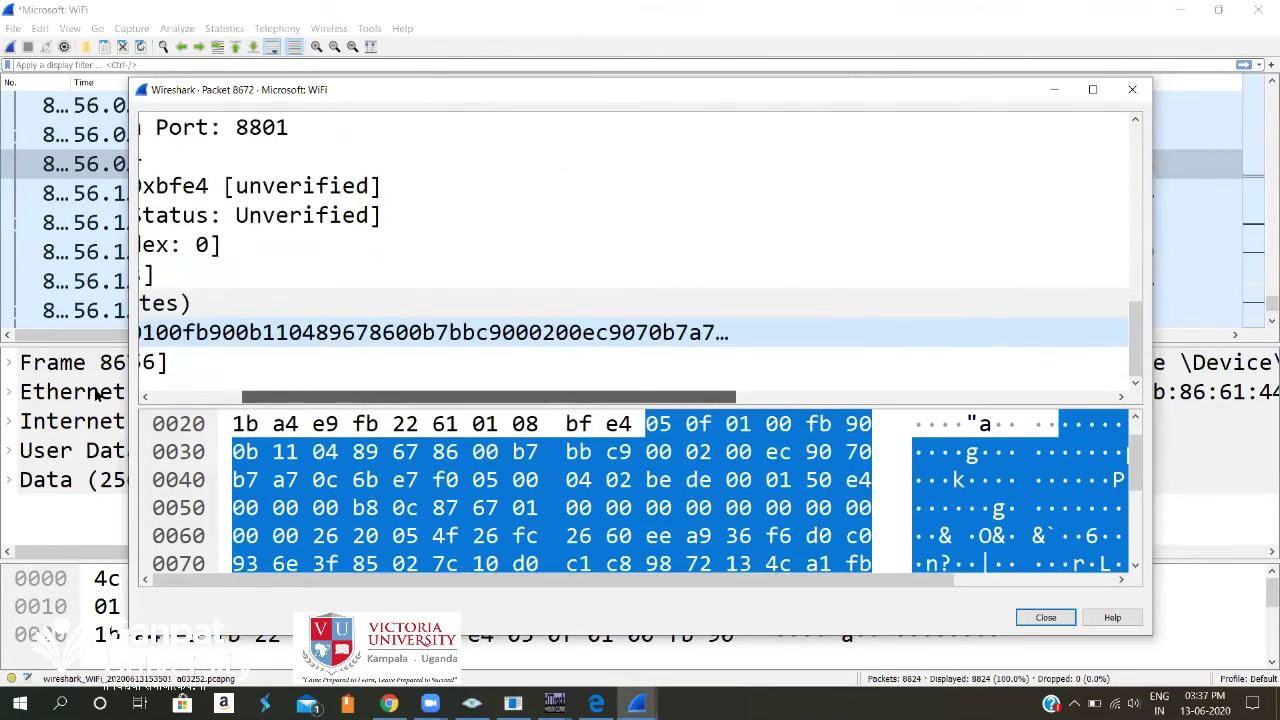
pyautogui.moveTo(740, 406); pyautogui.dragTo(744, 262)
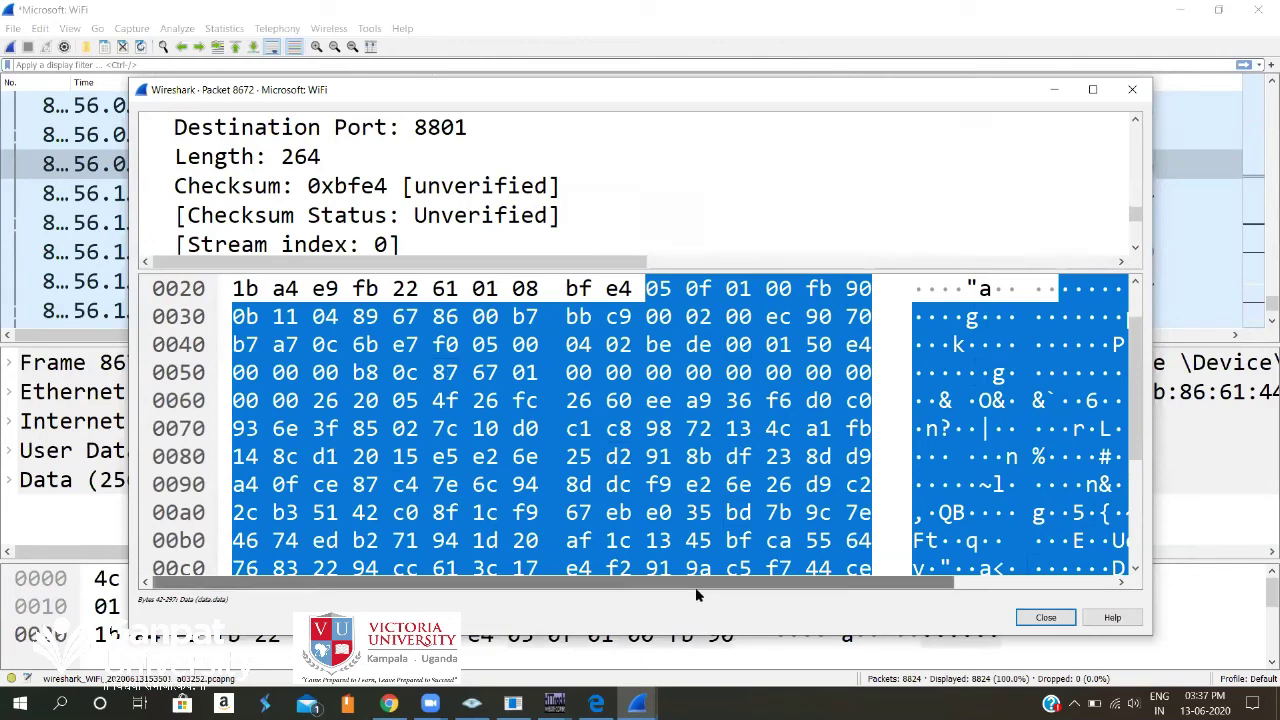
pyautogui.click(994, 587)
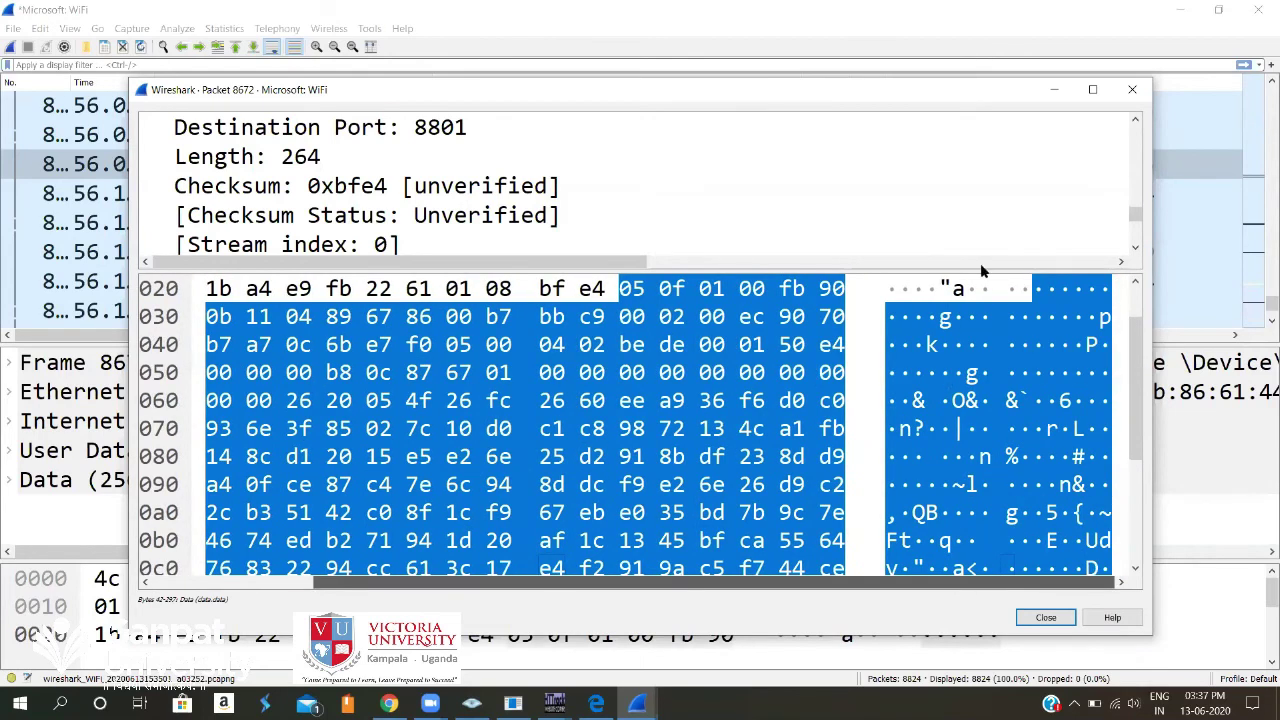
pyautogui.scroll(-1, 965, 425)
pyautogui.scroll(-2, 965, 425)
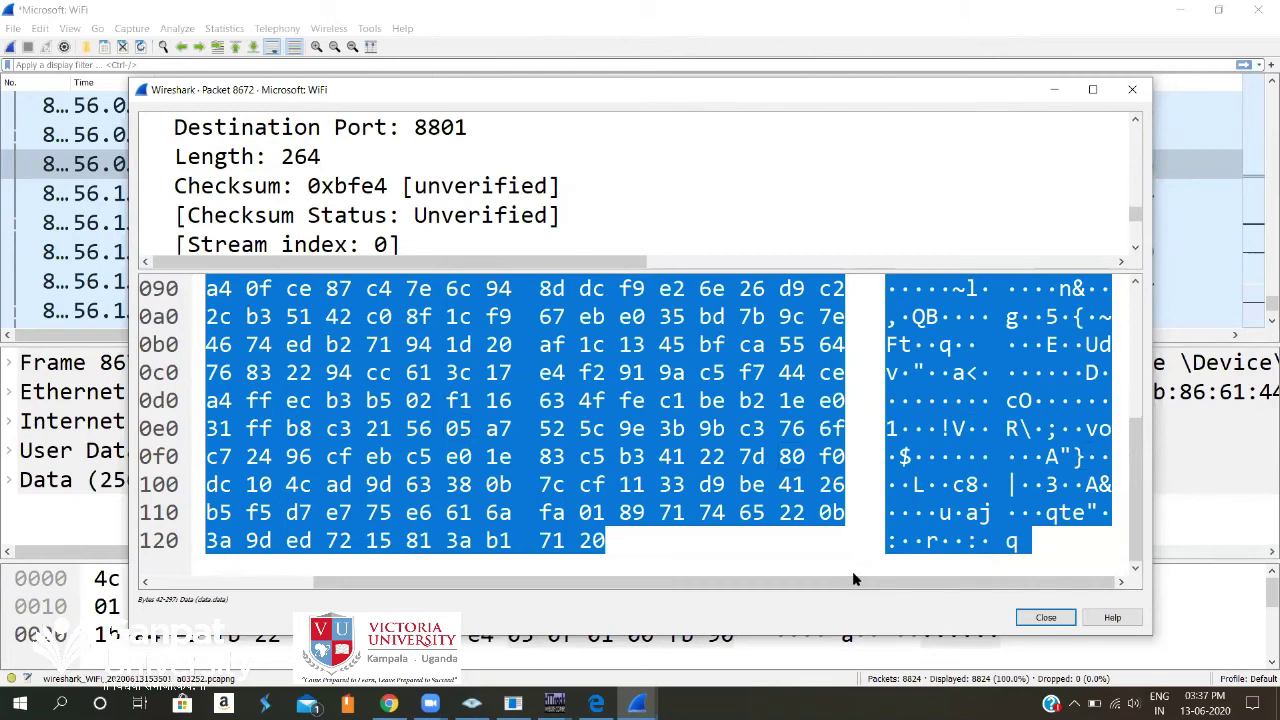
pyautogui.scroll(2, 1005, 482)
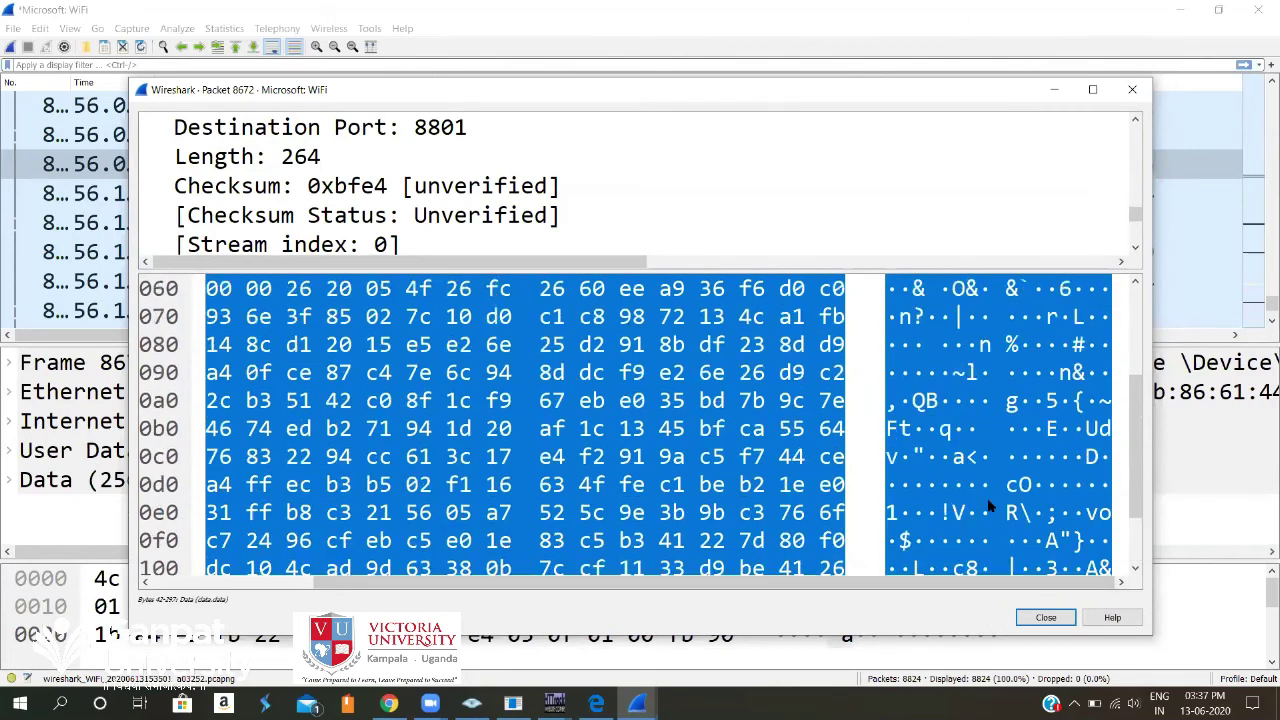
pyautogui.scroll(1, 893, 291)
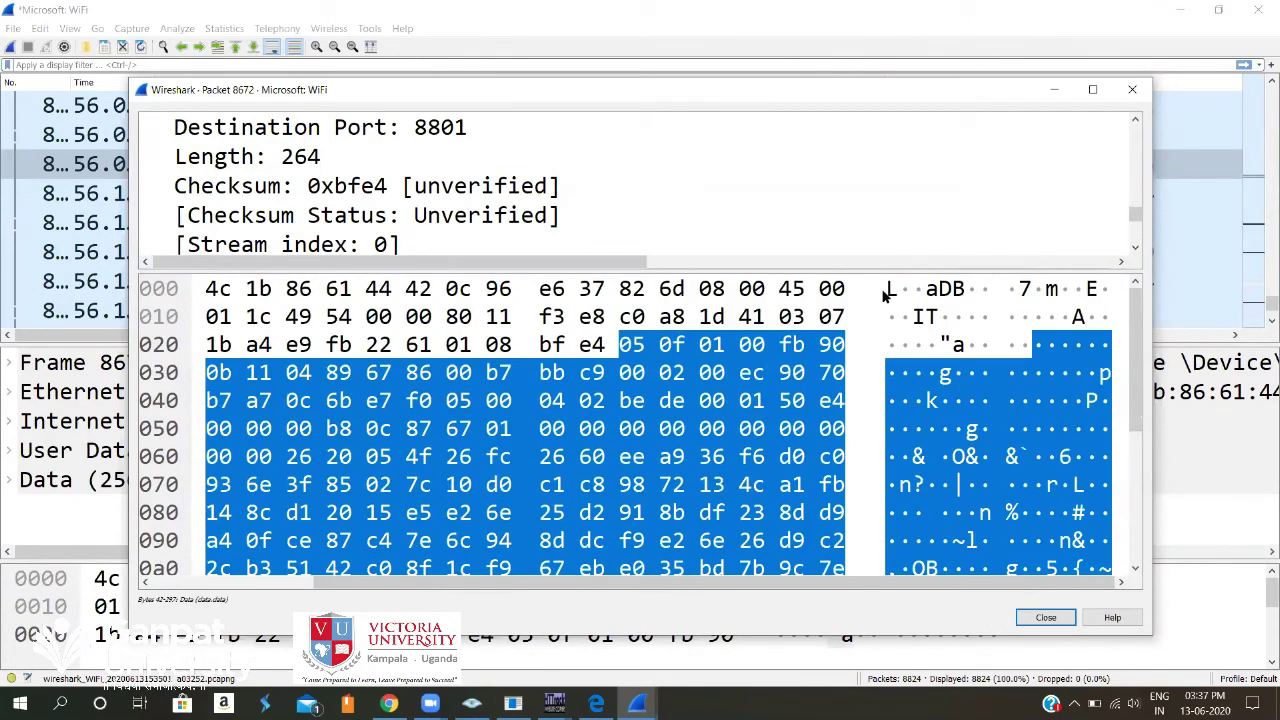
pyautogui.click(893, 291)
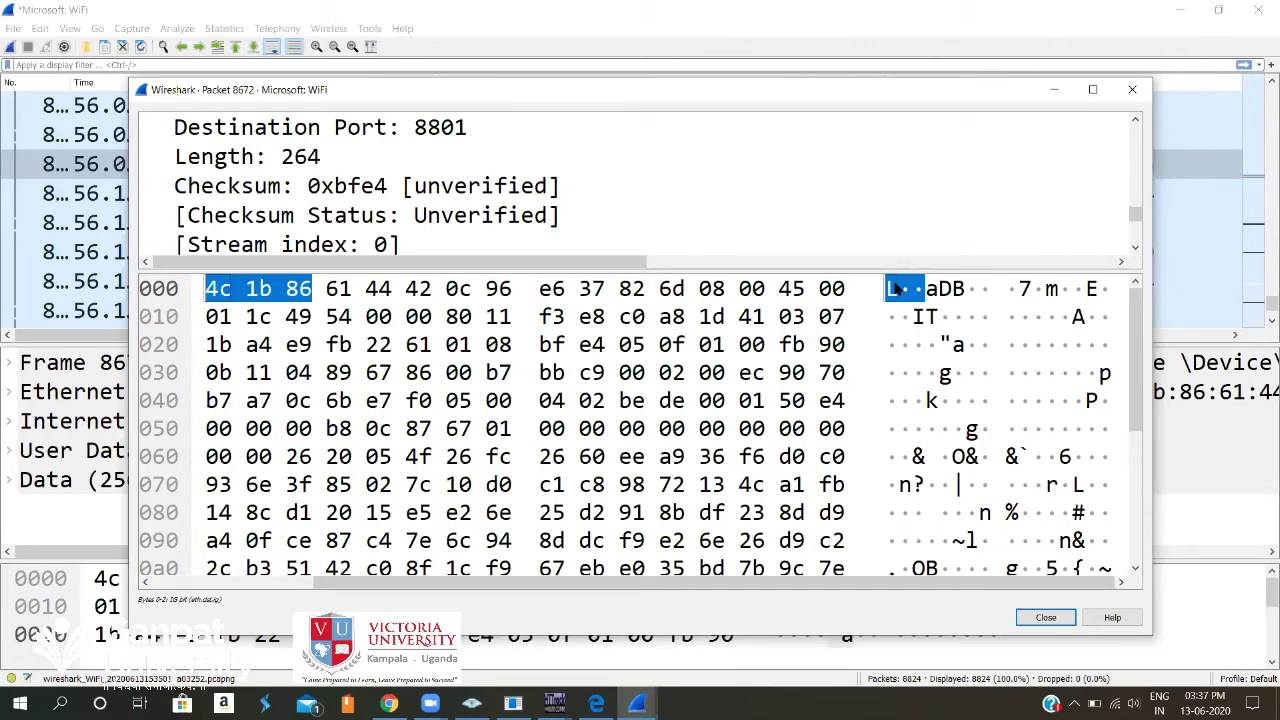
pyautogui.click(778, 316)
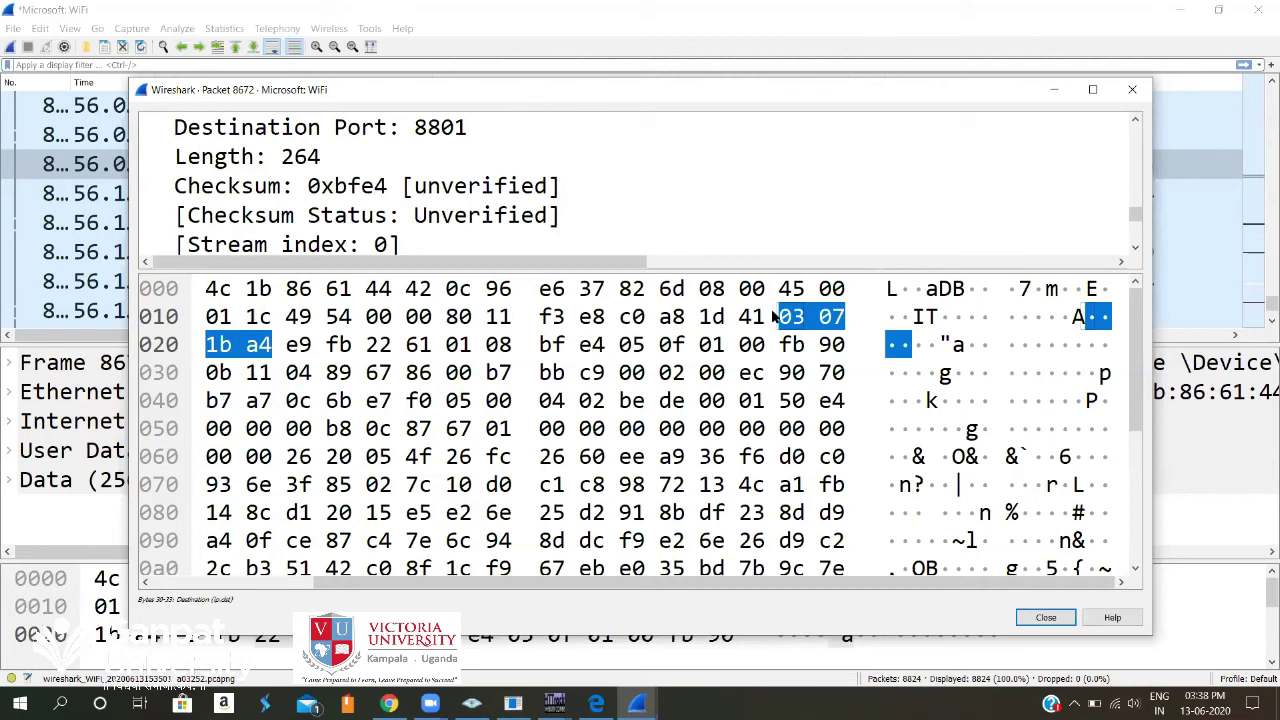
pyautogui.click(711, 316)
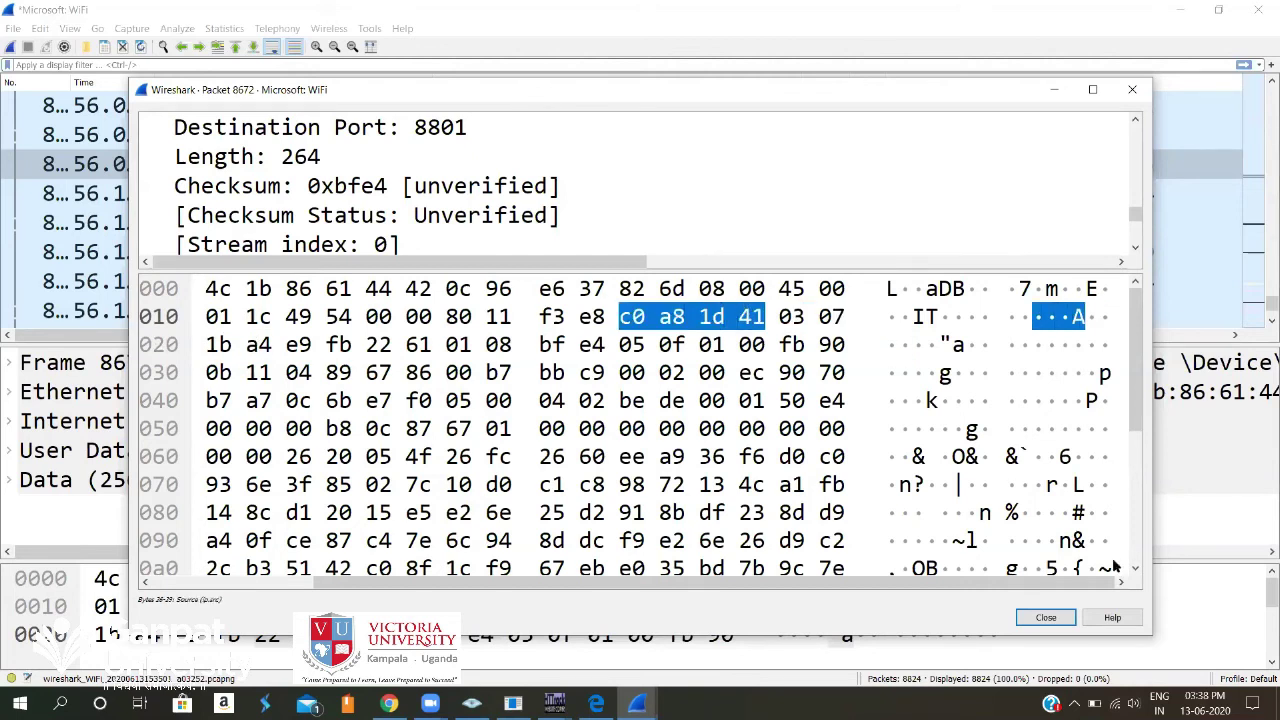
pyautogui.press('End')
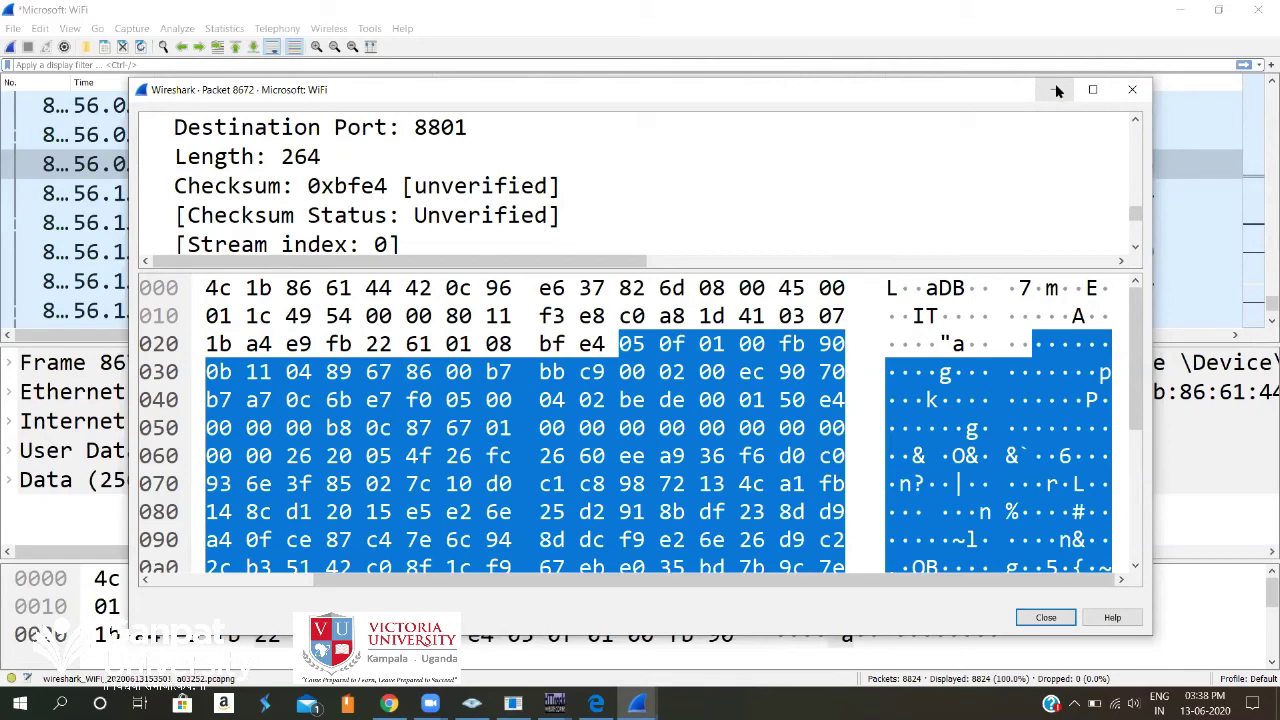
# Close packet 8672's window and begin a new WiFi capture, continuing without saving the old packets.
pyautogui.click(1056, 90)
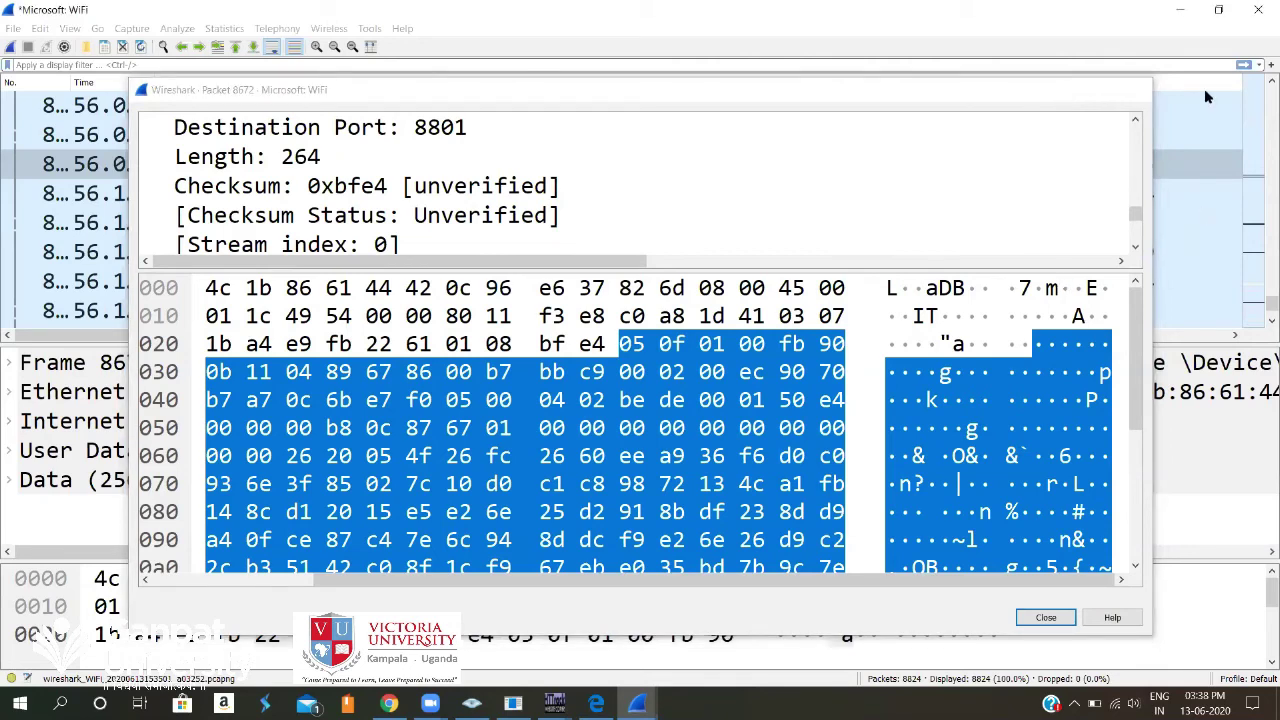
pyautogui.press('Escape')
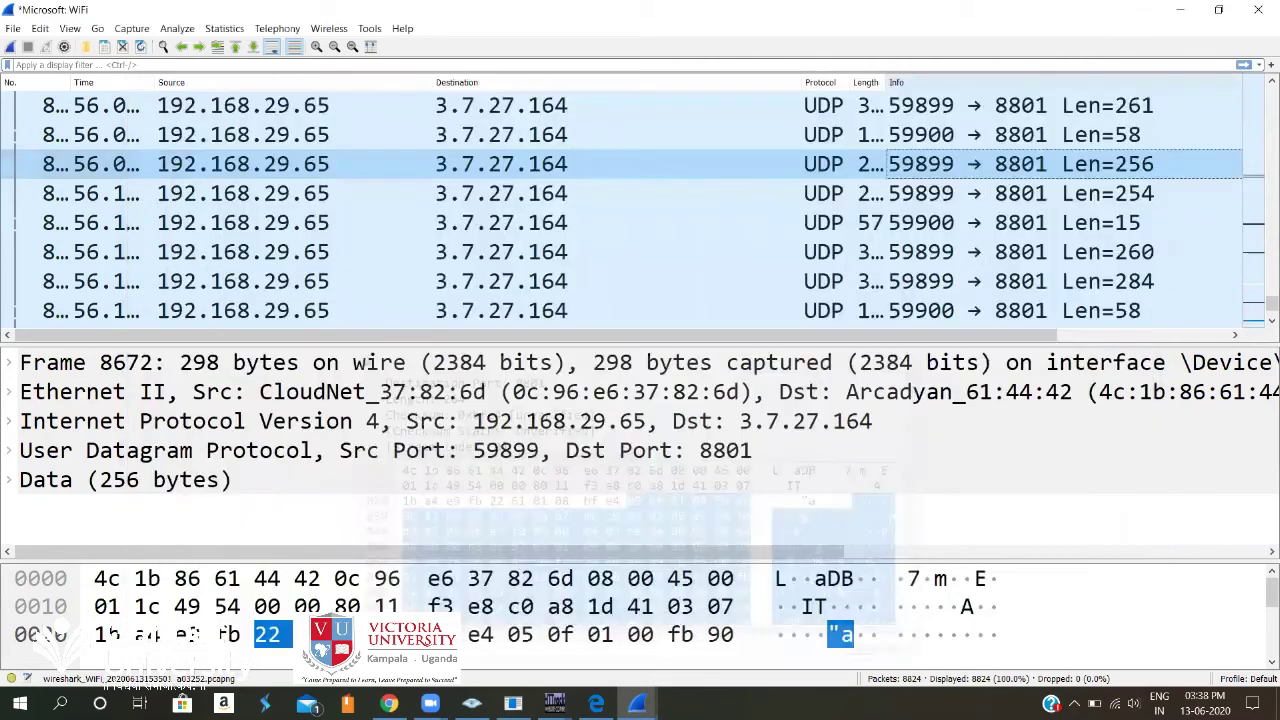
pyautogui.click(12, 47)
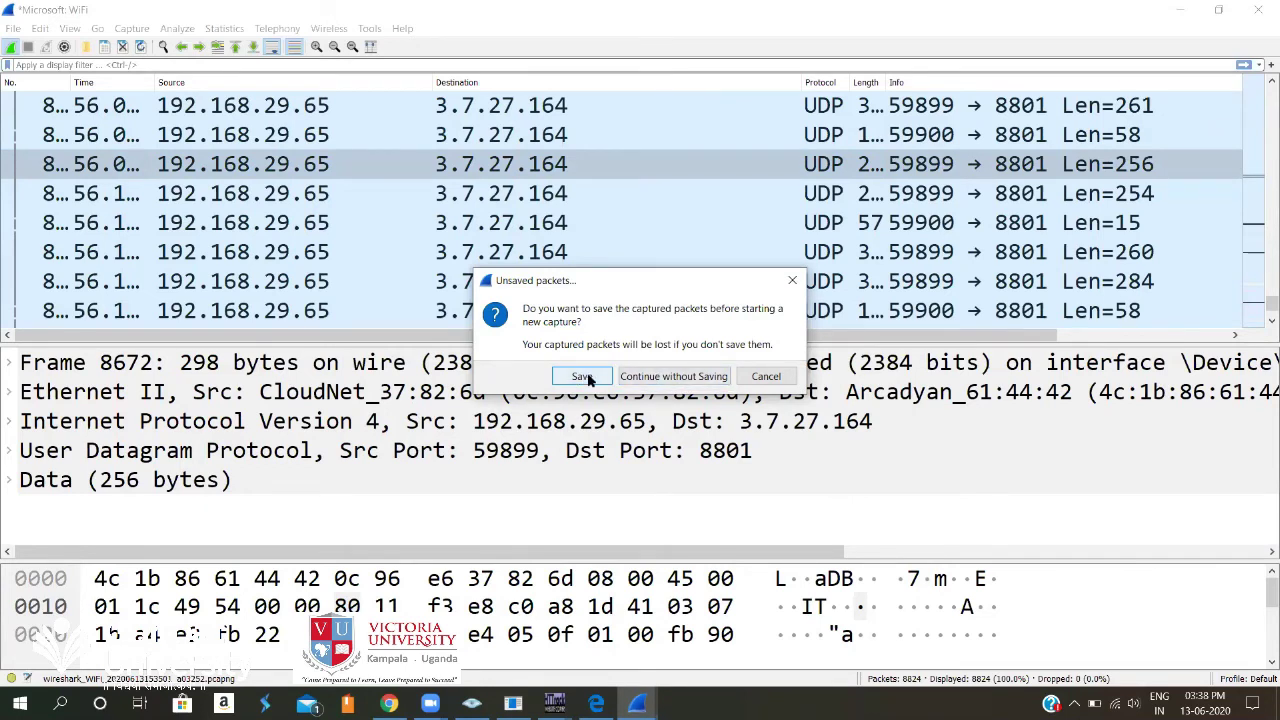
pyautogui.click(681, 378)
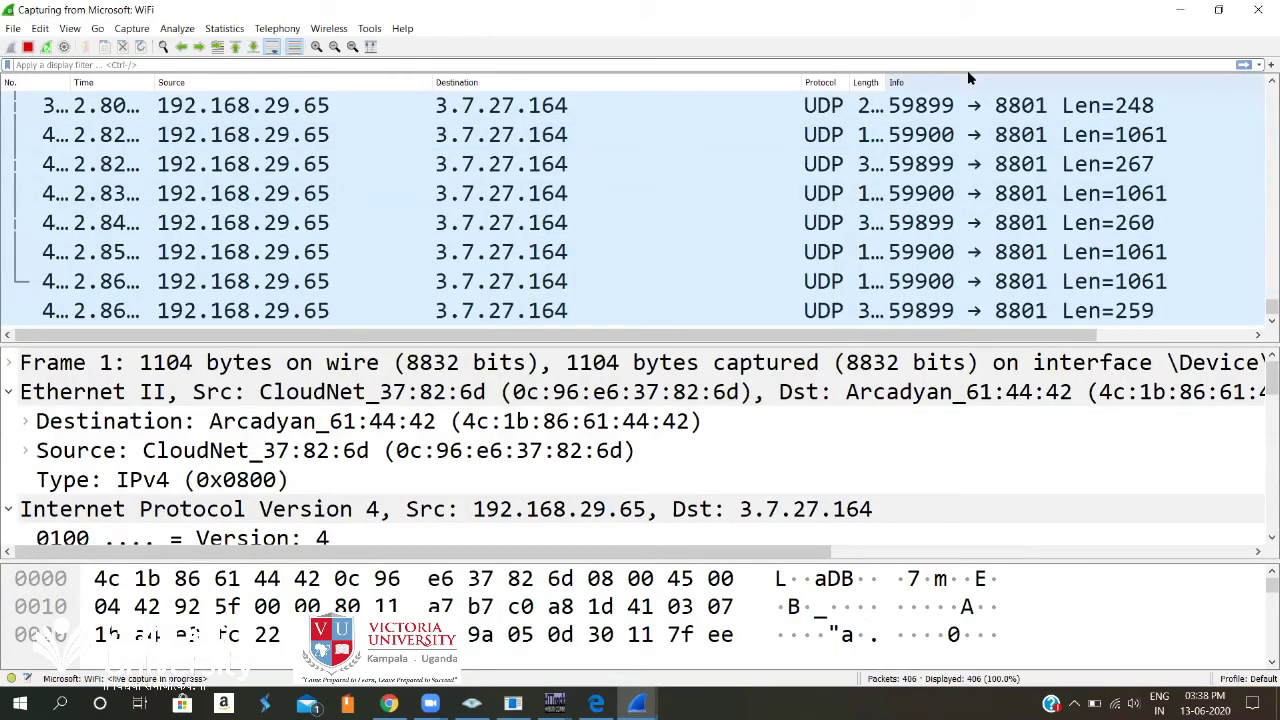
# Load techpanda.org in a new Chrome tab to show the Personal Contacts Manager v1.0 login form.
pyautogui.hotkey('alt', 'Tab')
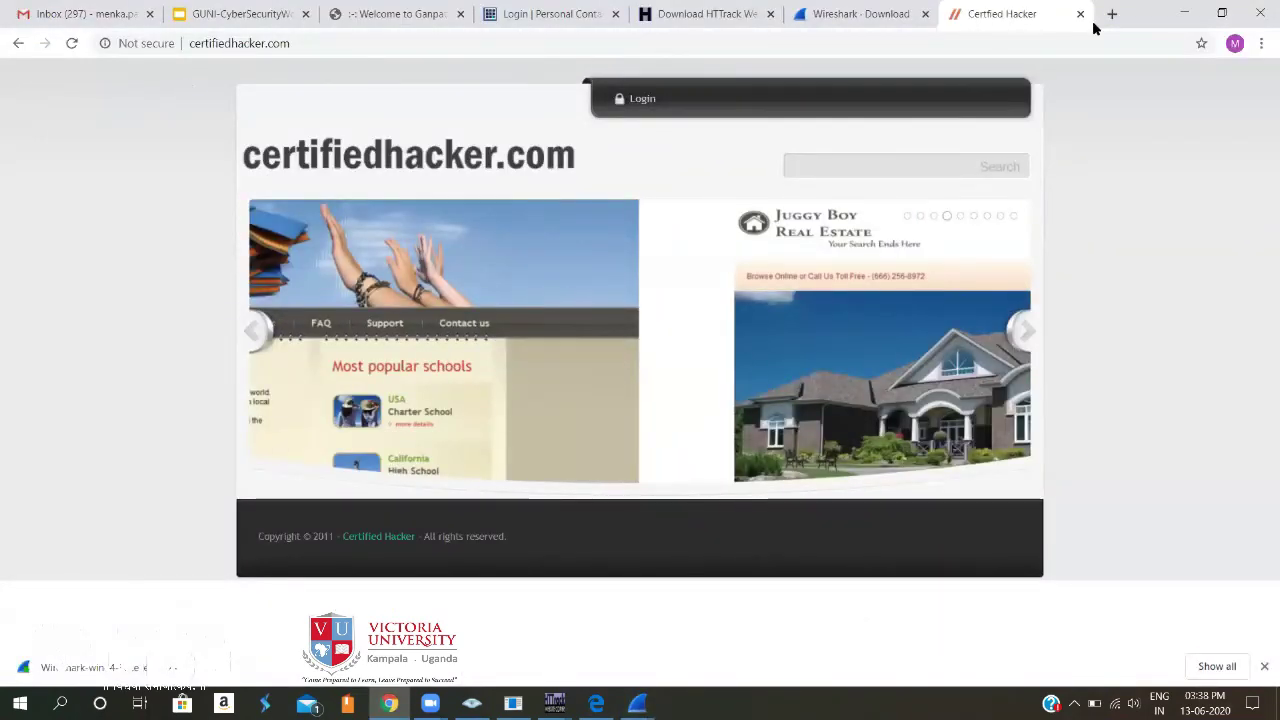
pyautogui.click(1111, 14)
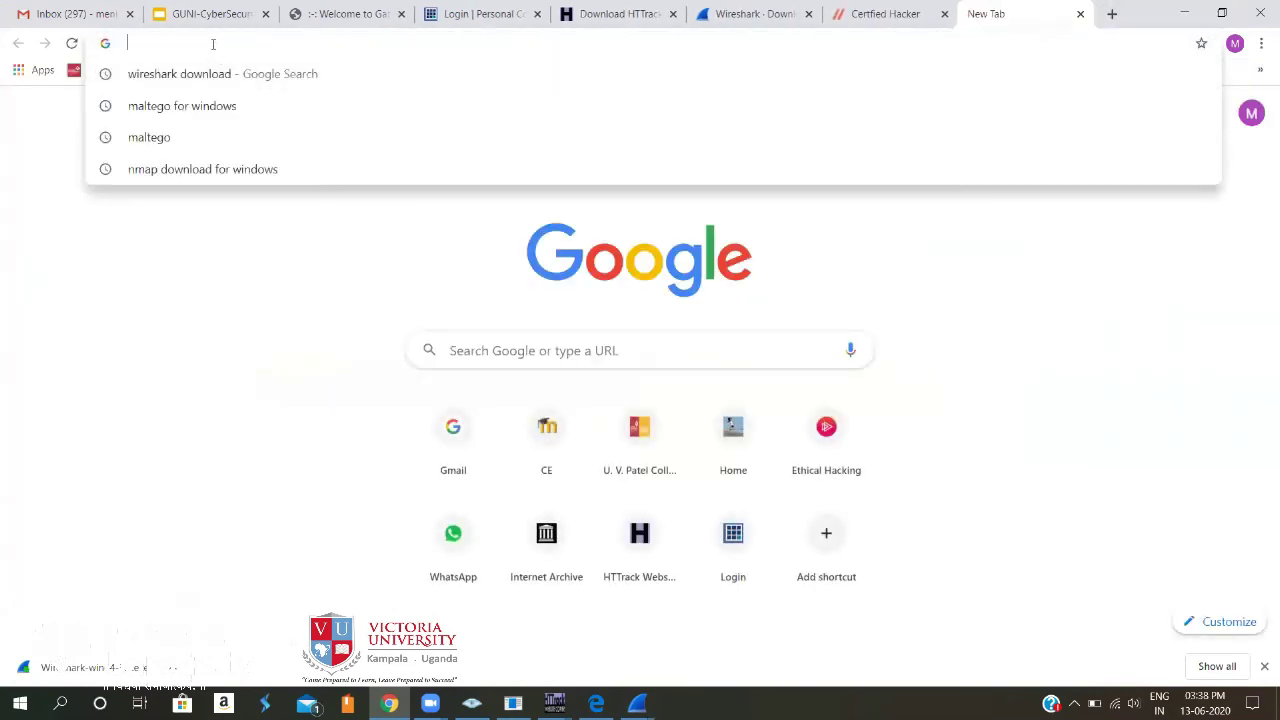
pyautogui.write('techpanda.org')
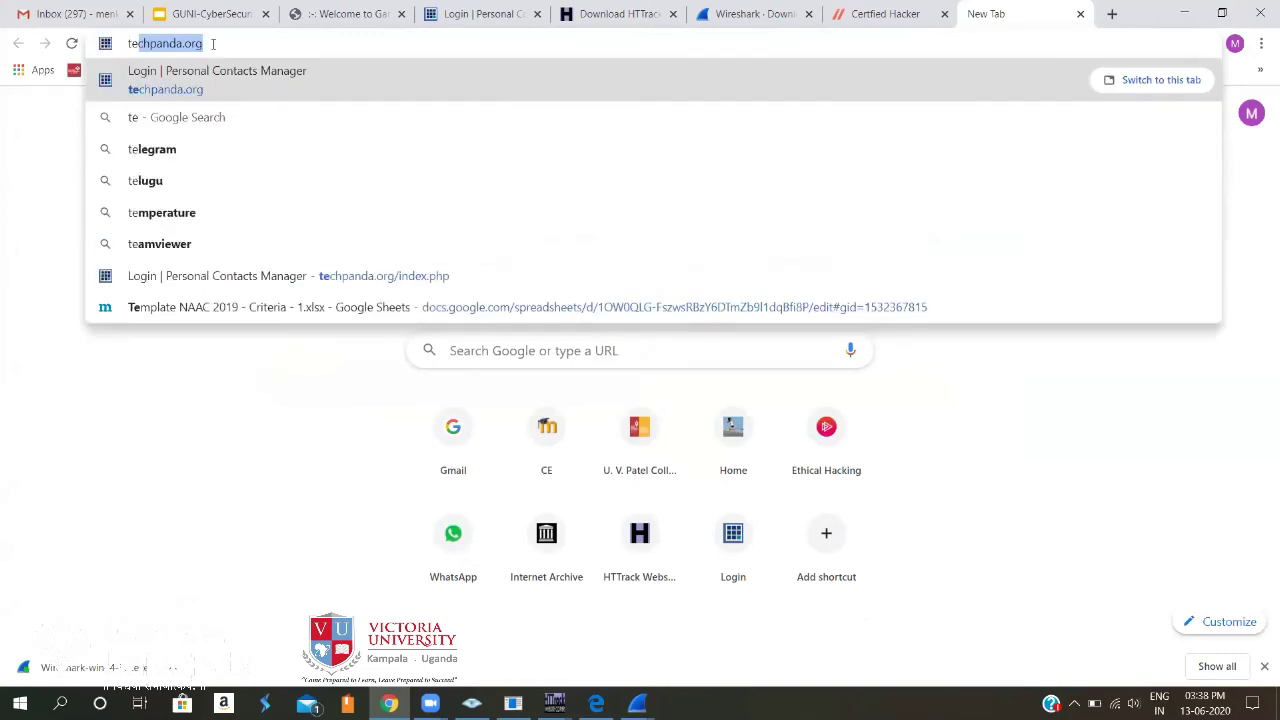
pyautogui.press('Right')
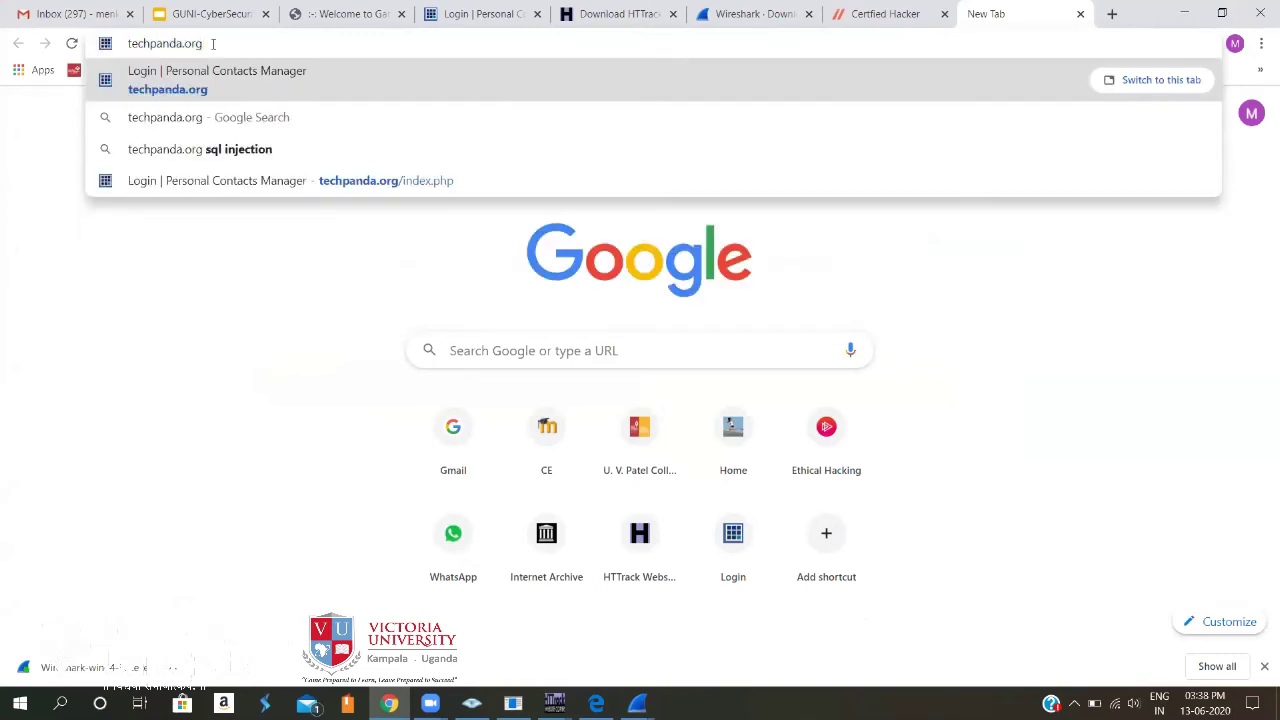
pyautogui.press('Return')
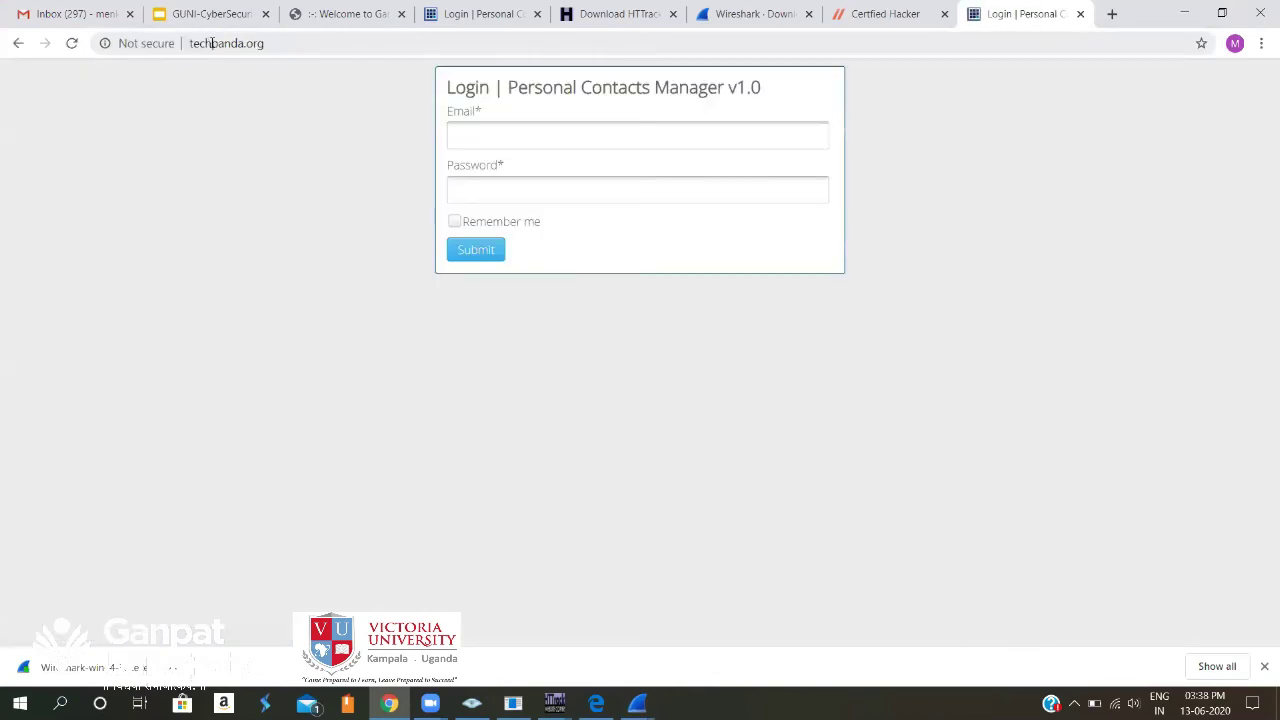
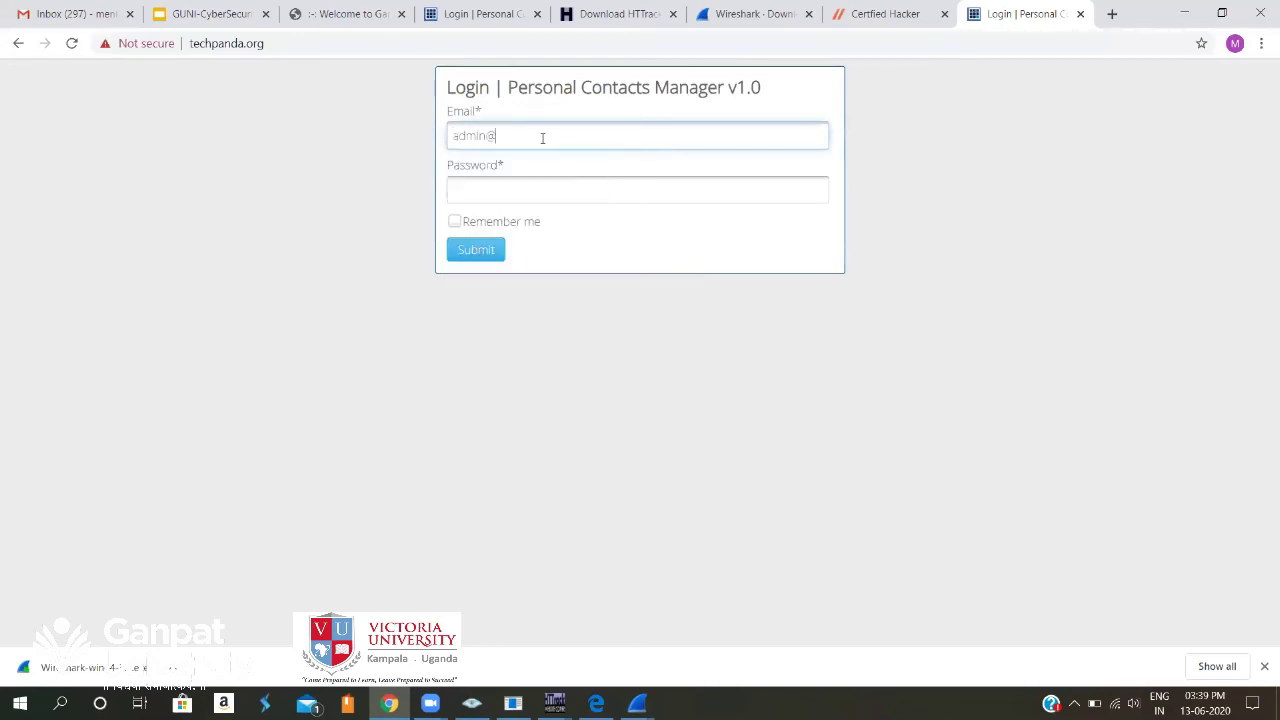
# Fill the Email field with the admin address and the Password field with the account password, leaving it unsubmitted.
pyautogui.write('gmail.com')
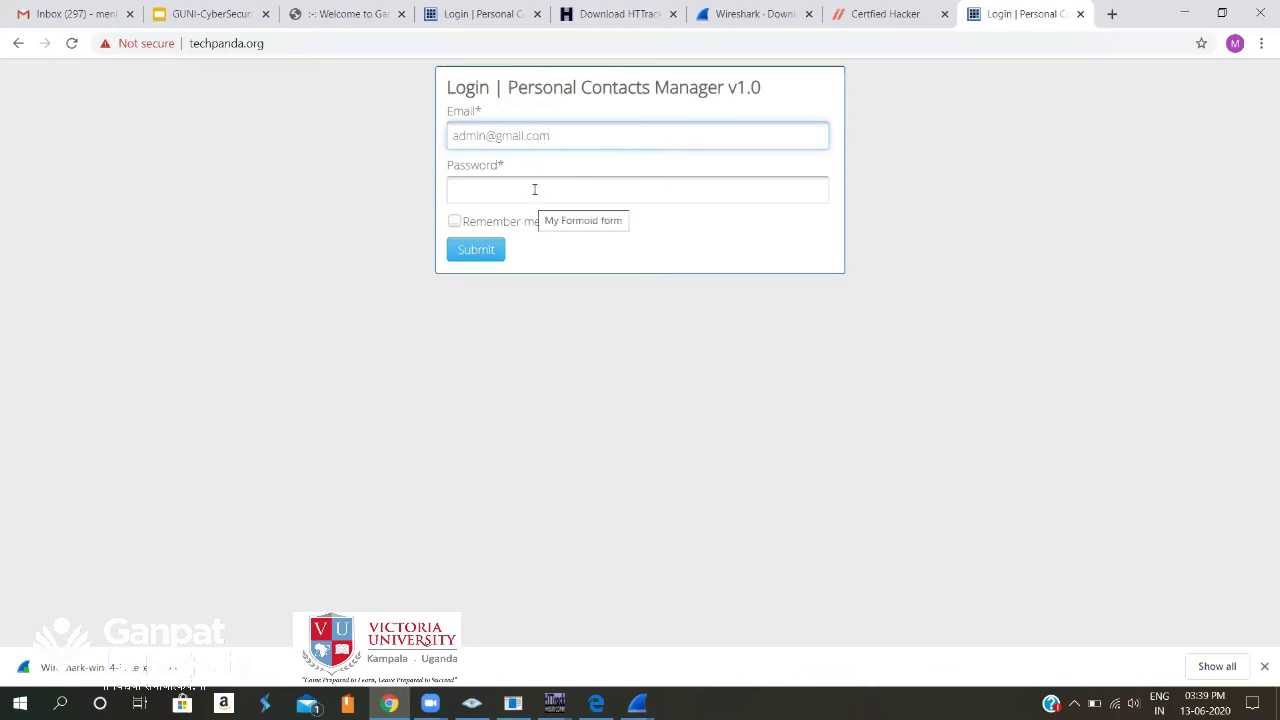
pyautogui.click(537, 186)
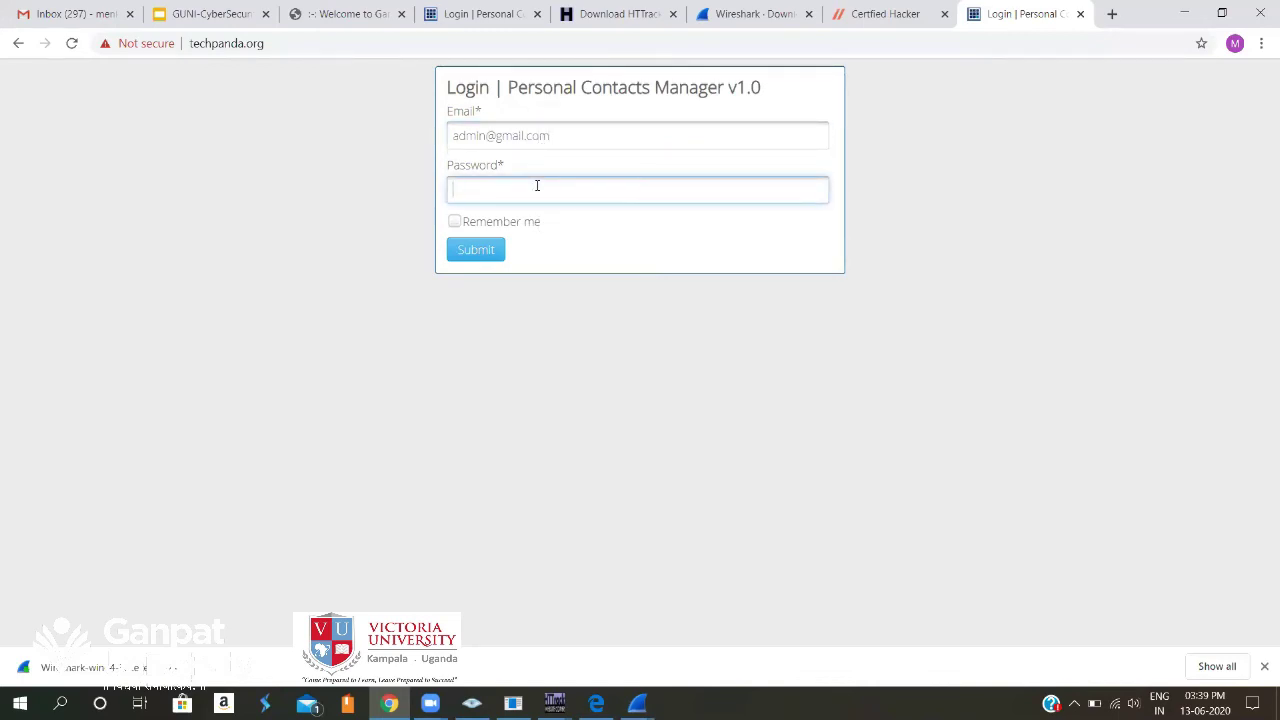
pyautogui.write('•••••••')
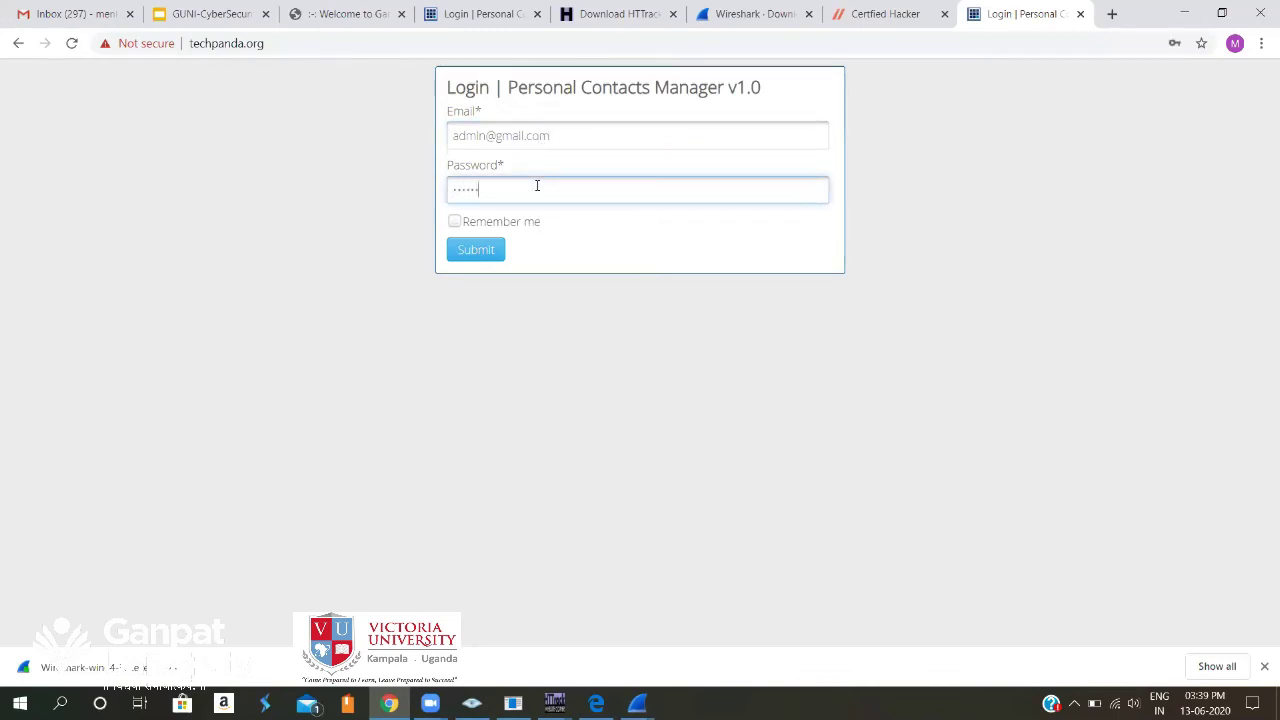
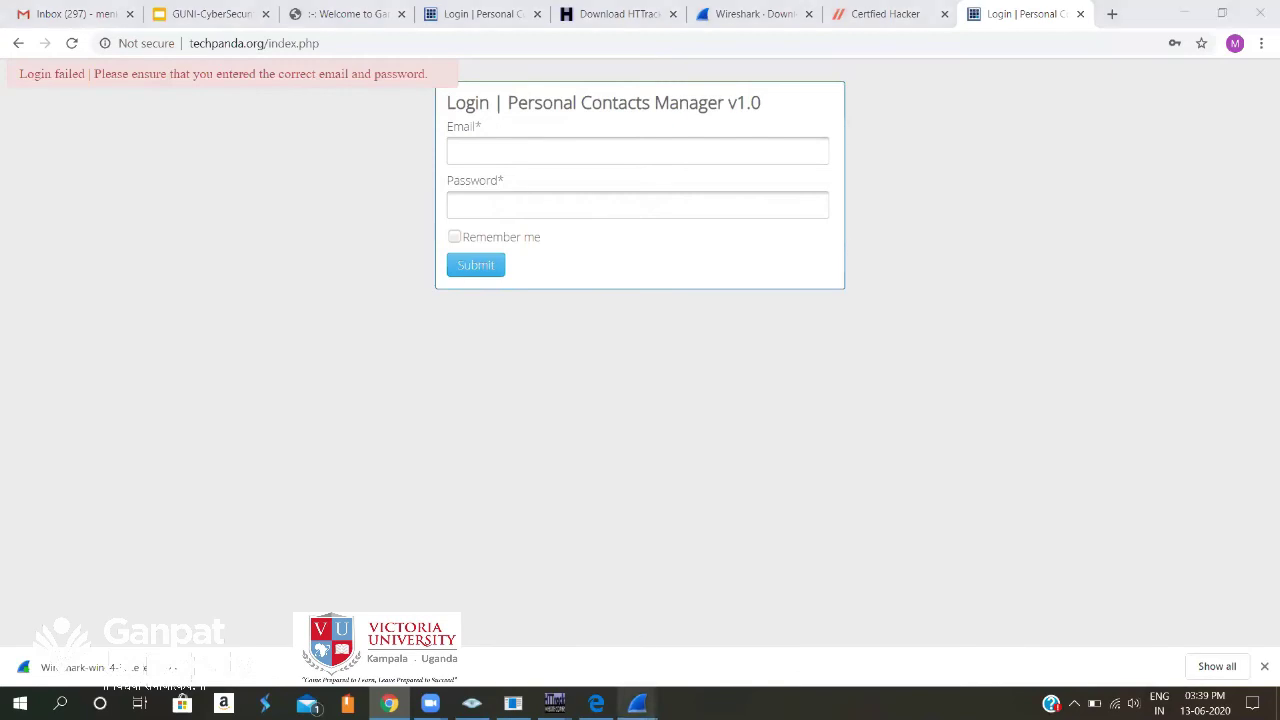
# Bring up the Wireshark window capturing from Microsoft WiFi.
pyautogui.moveTo(637, 700)
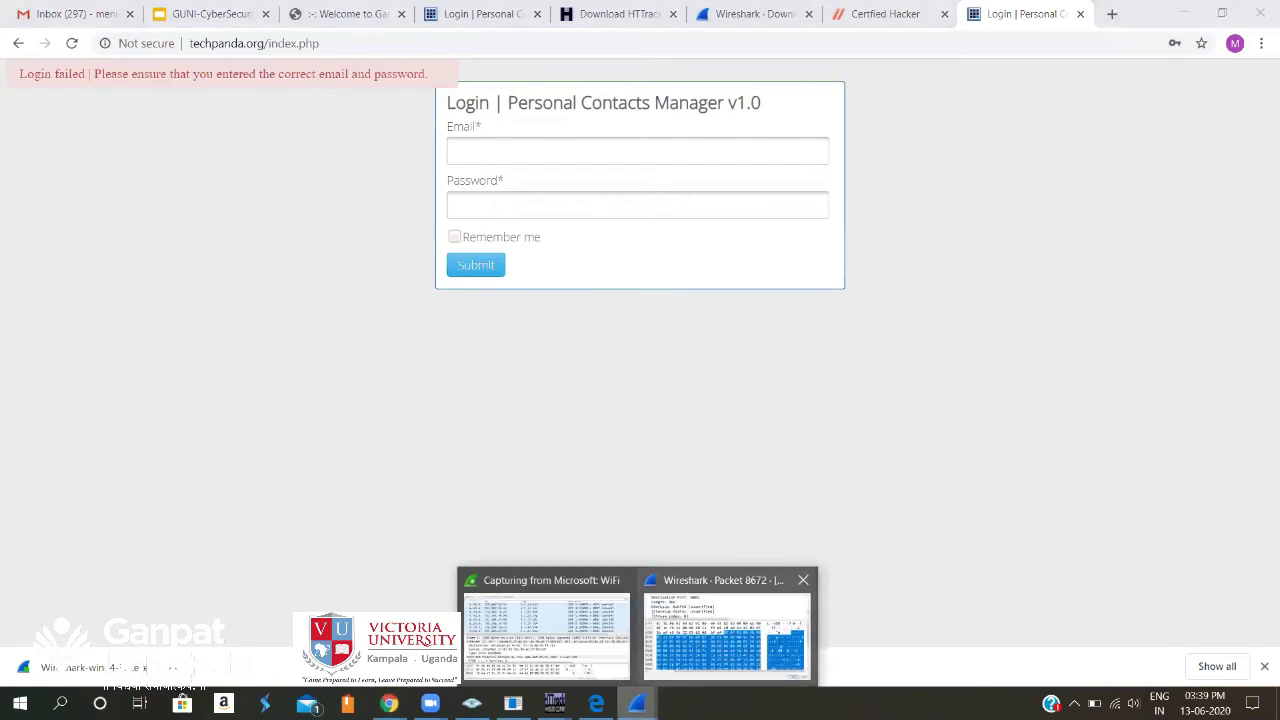
pyautogui.click(599, 639)
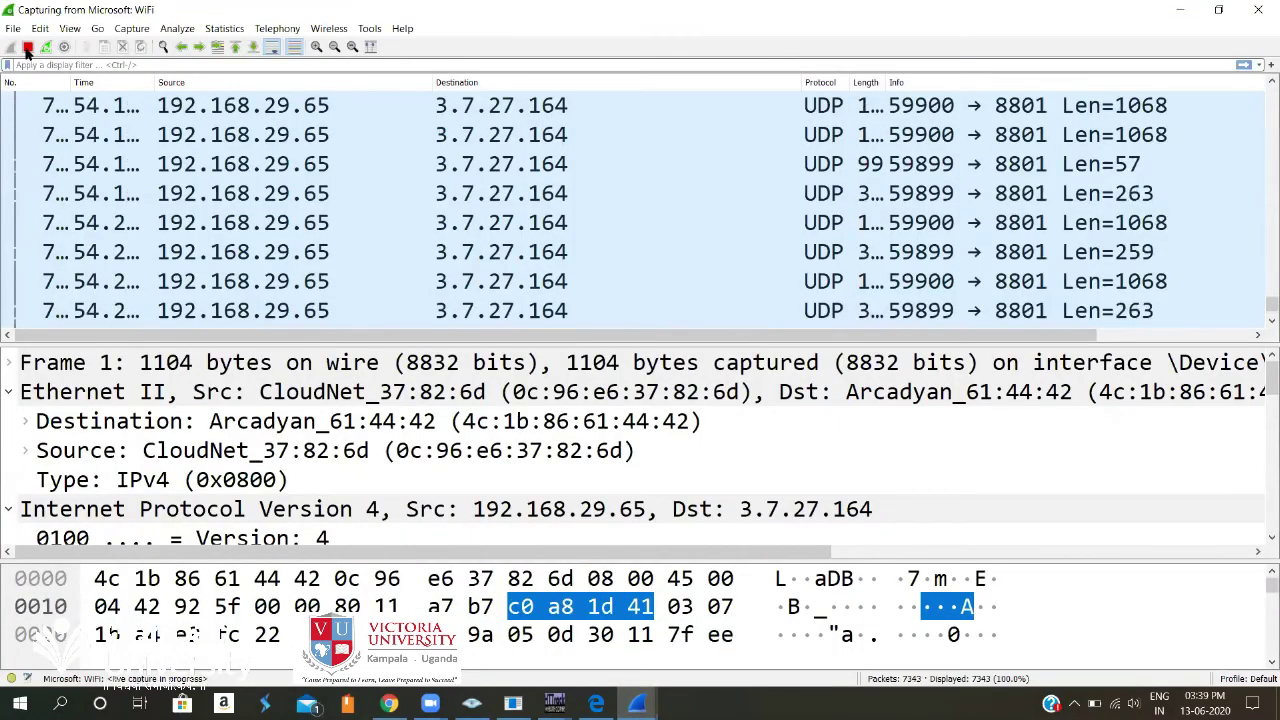
# Stop the live WiFi capture, leaving 7822 packets captured.
pyautogui.click(28, 48)
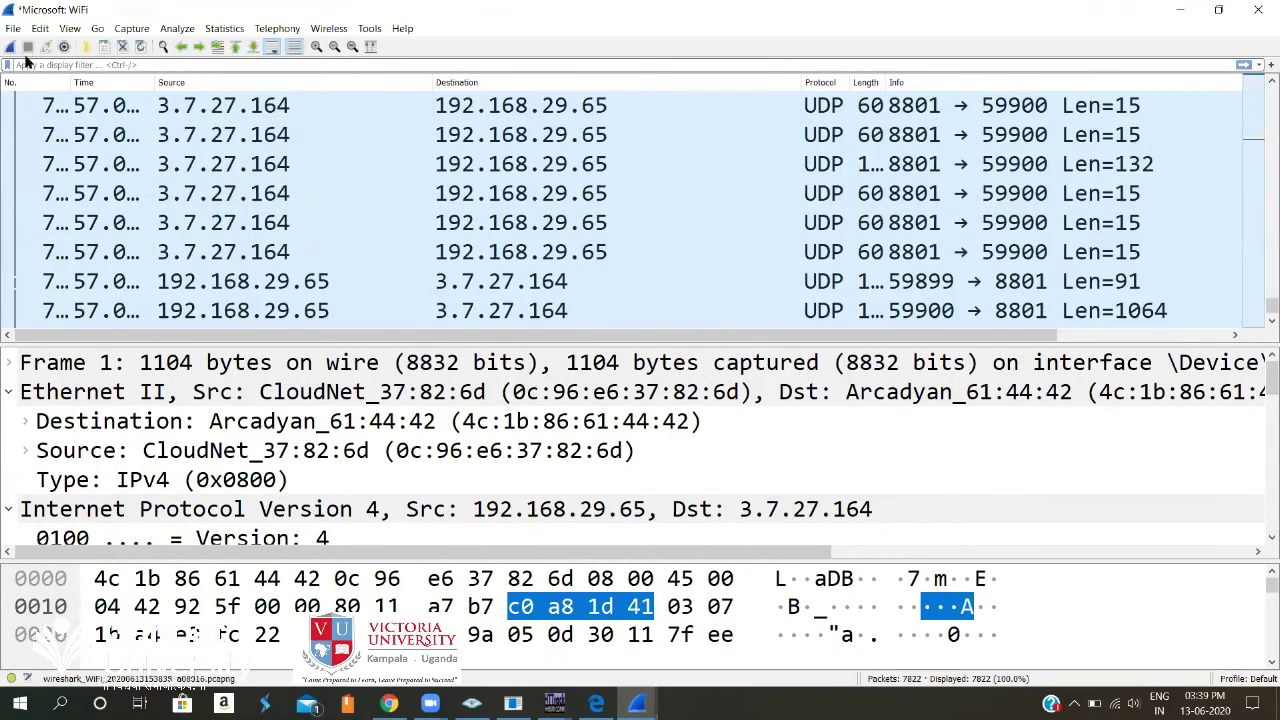
pyautogui.click(146, 64)
# Filter to http packets, widen the Protocol column, and select the POST /index.php request.
pyautogui.click(146, 64)
pyautogui.write('htt')
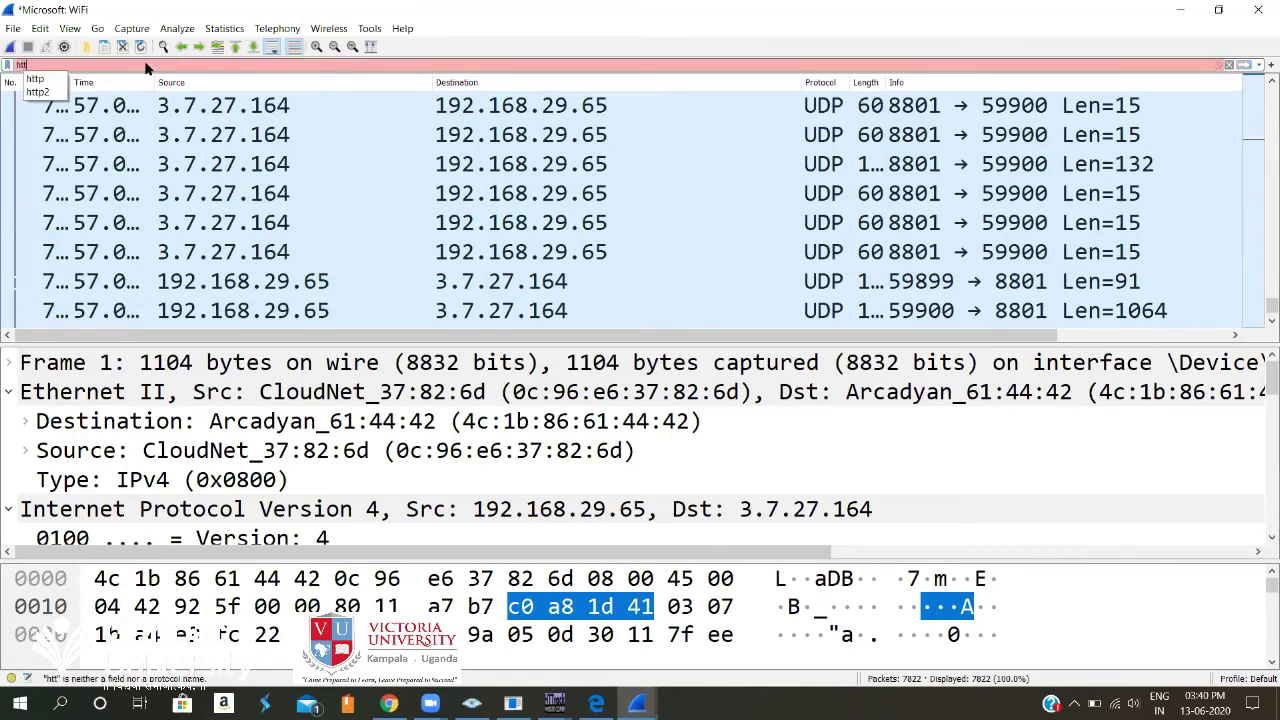
pyautogui.write('p')
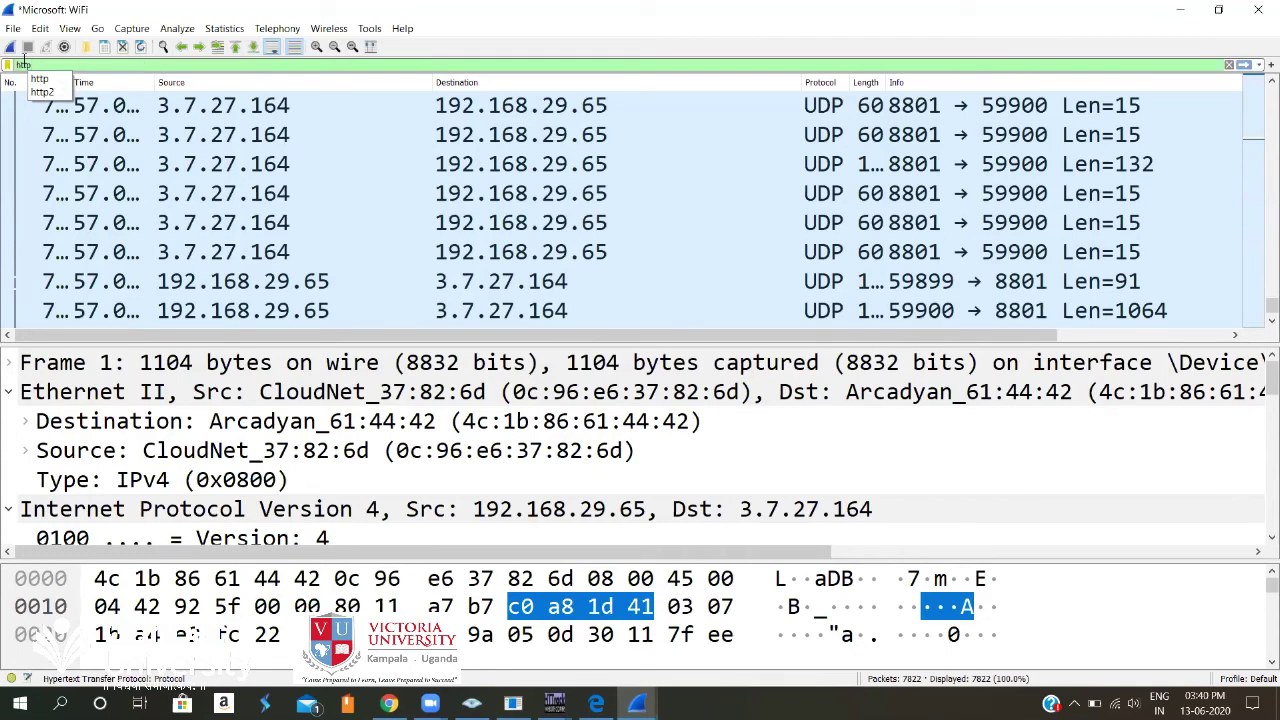
pyautogui.click(55, 81)
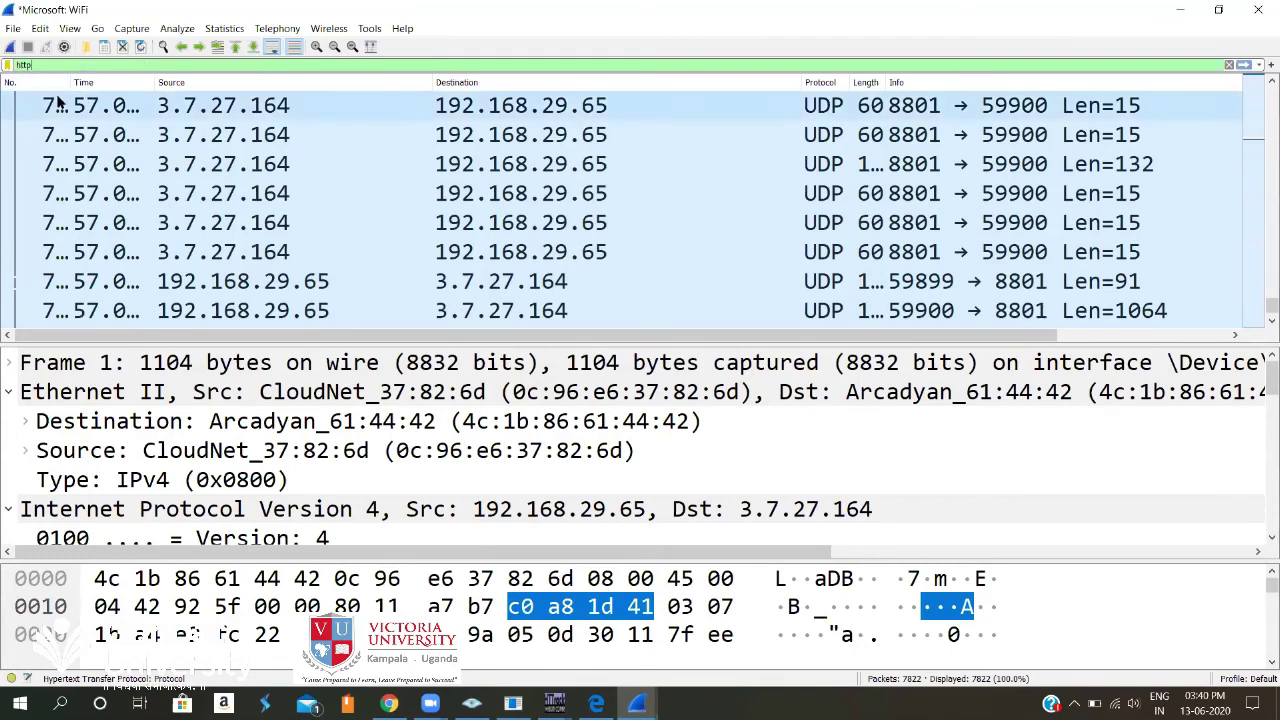
pyautogui.press('Return')
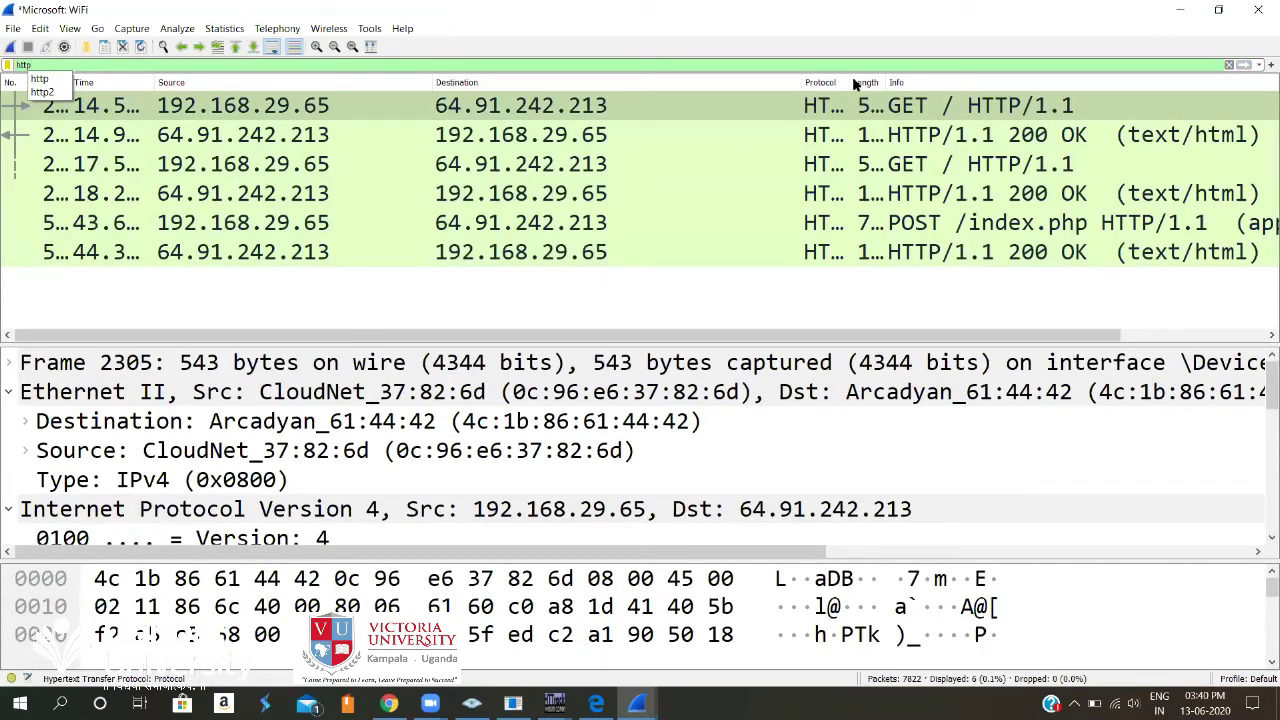
pyautogui.moveTo(855, 85); pyautogui.dragTo(898, 80)
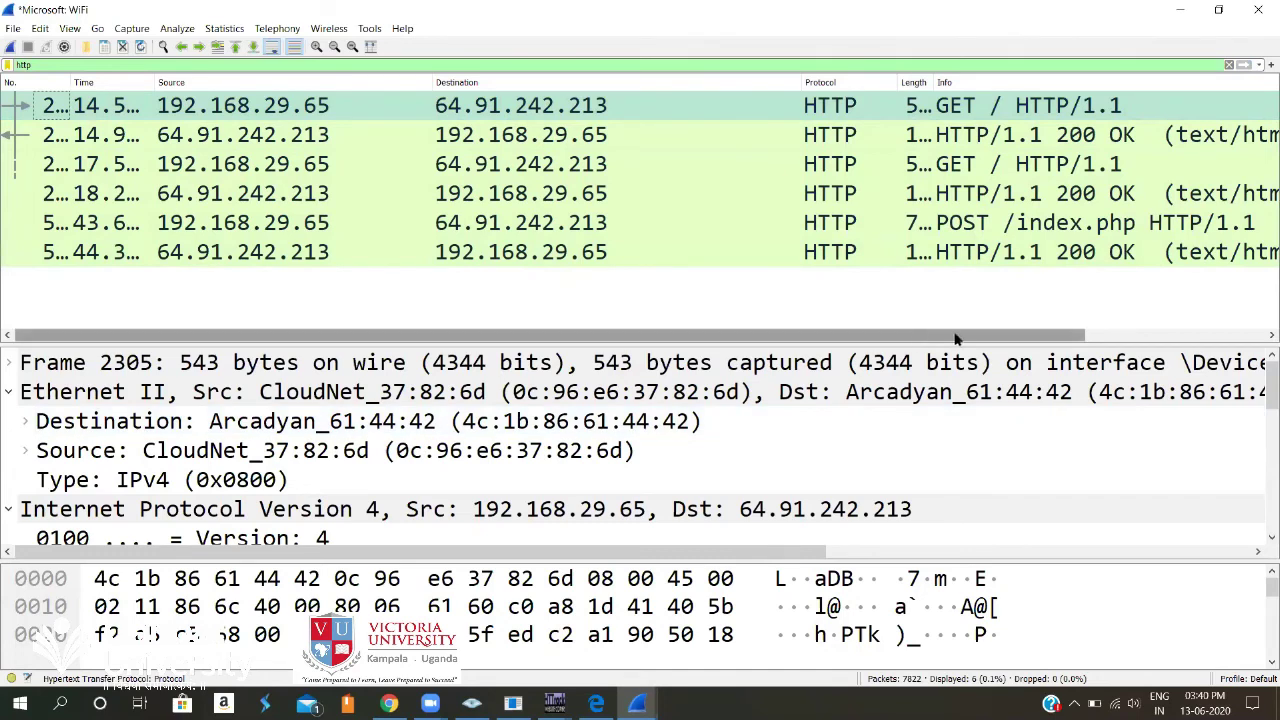
pyautogui.hscroll(2, 943, 166)
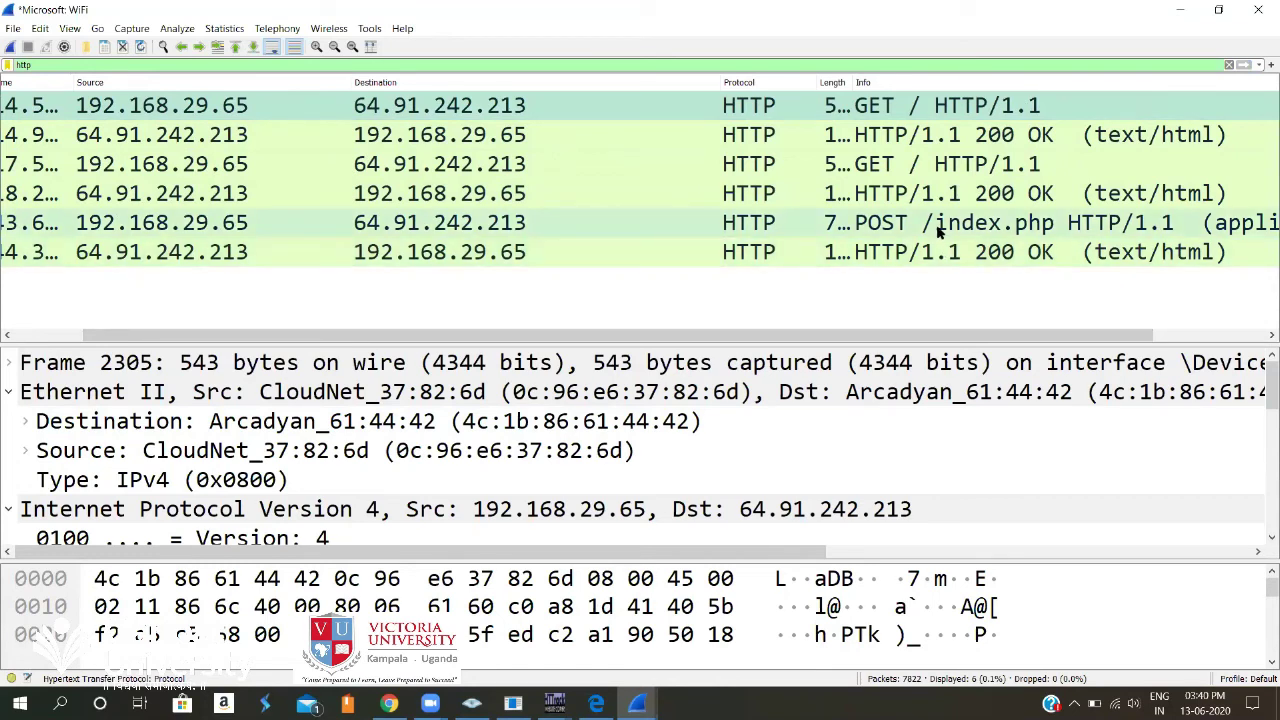
pyautogui.click(938, 229)
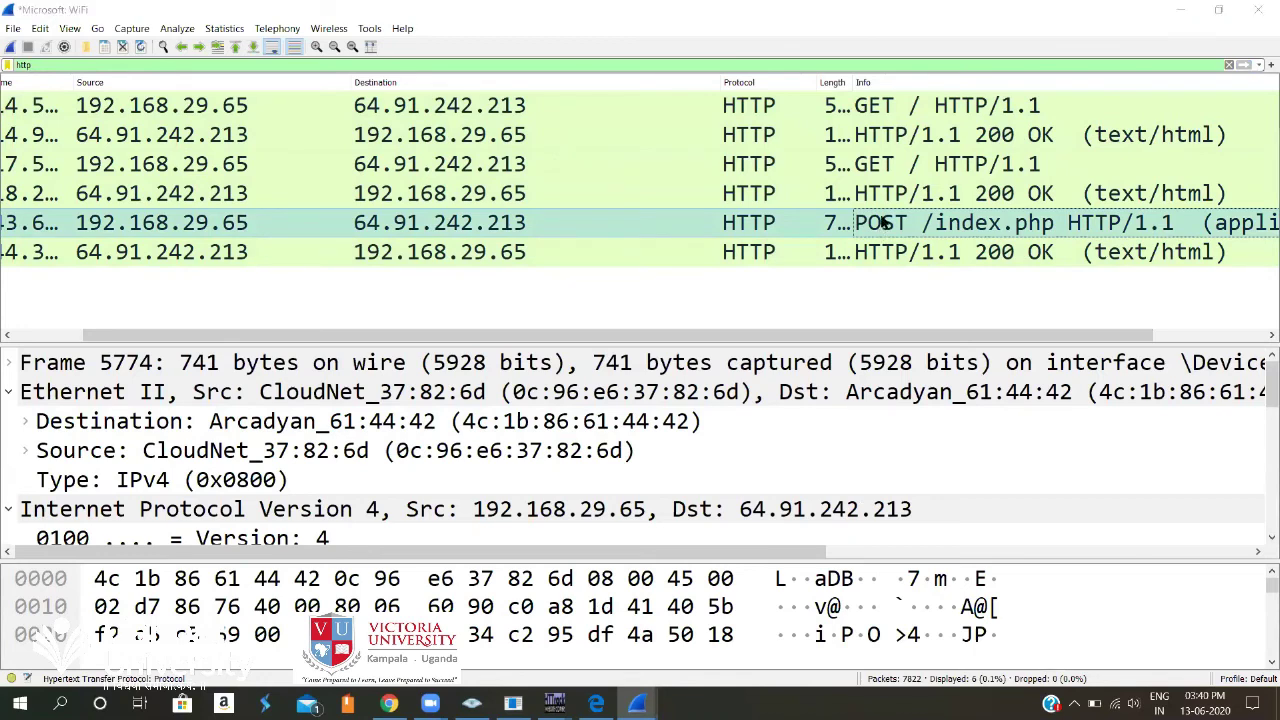
# Open the POST packet, collapse Ethernet II and IP, expand HTML Form URL Encoded, then return to Chrome.
pyautogui.doubleClick(615, 467)
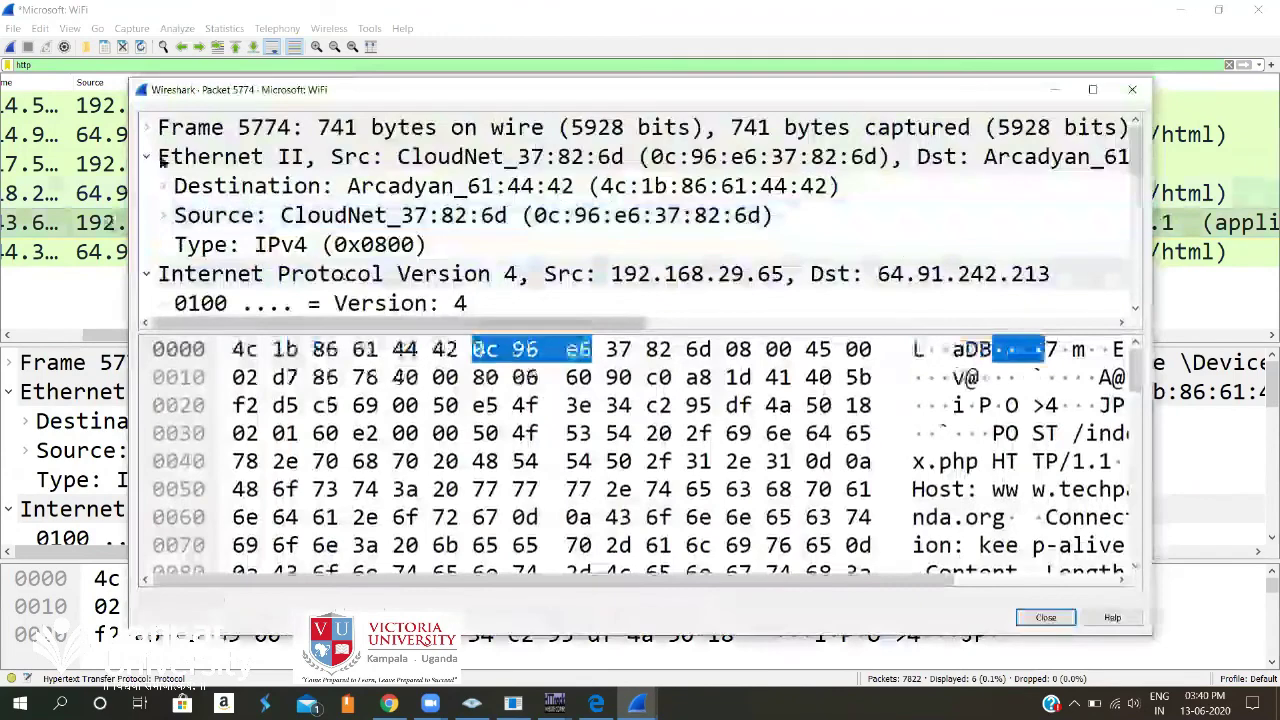
pyautogui.click(147, 157)
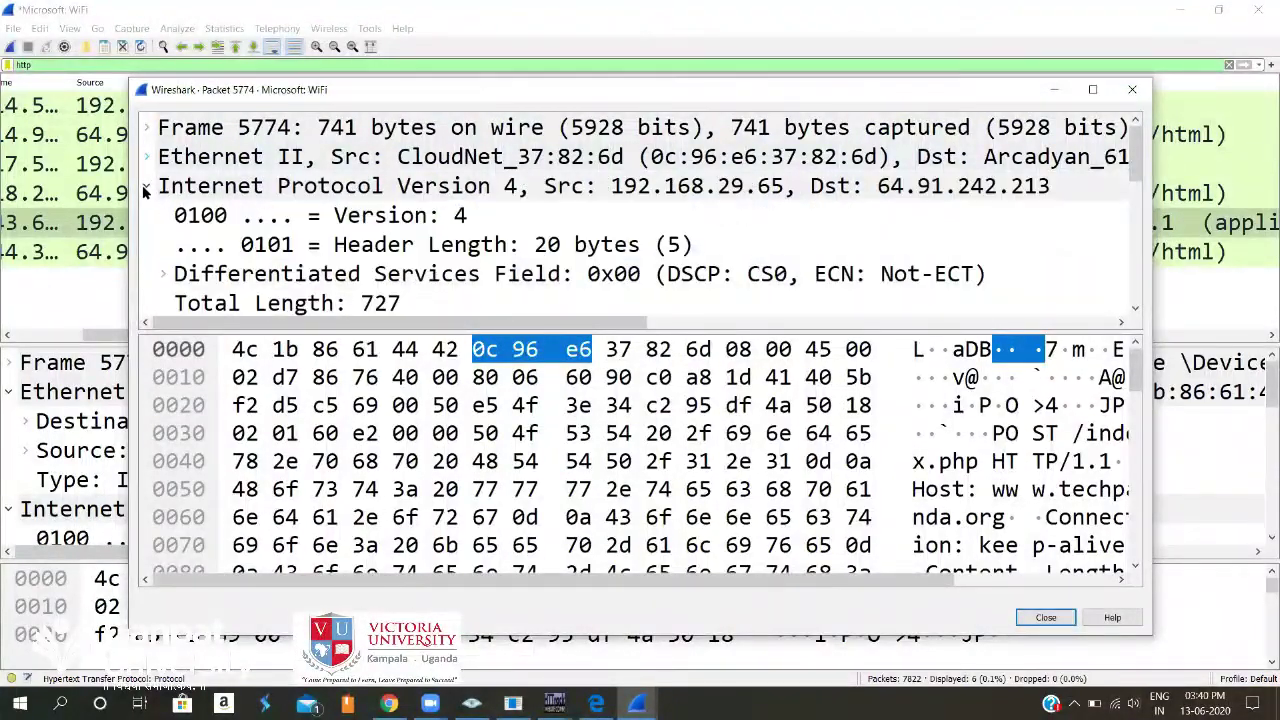
pyautogui.click(147, 186)
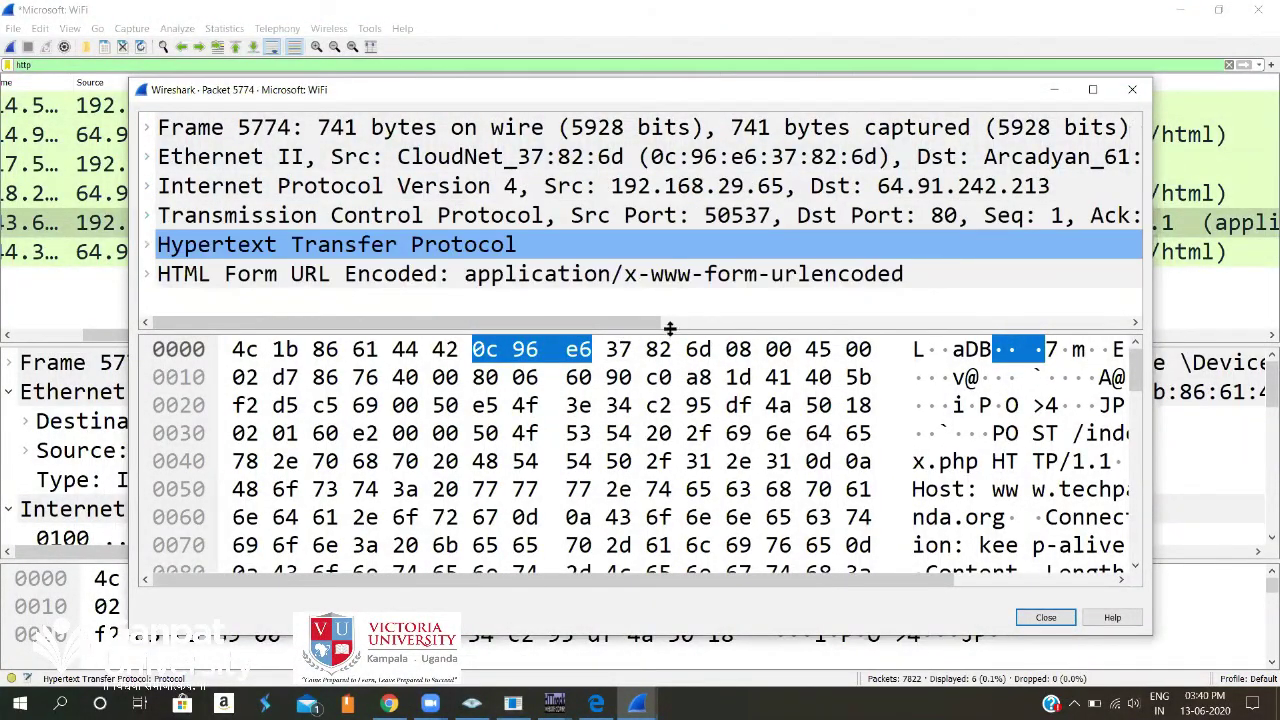
pyautogui.moveTo(697, 330); pyautogui.dragTo(697, 505)
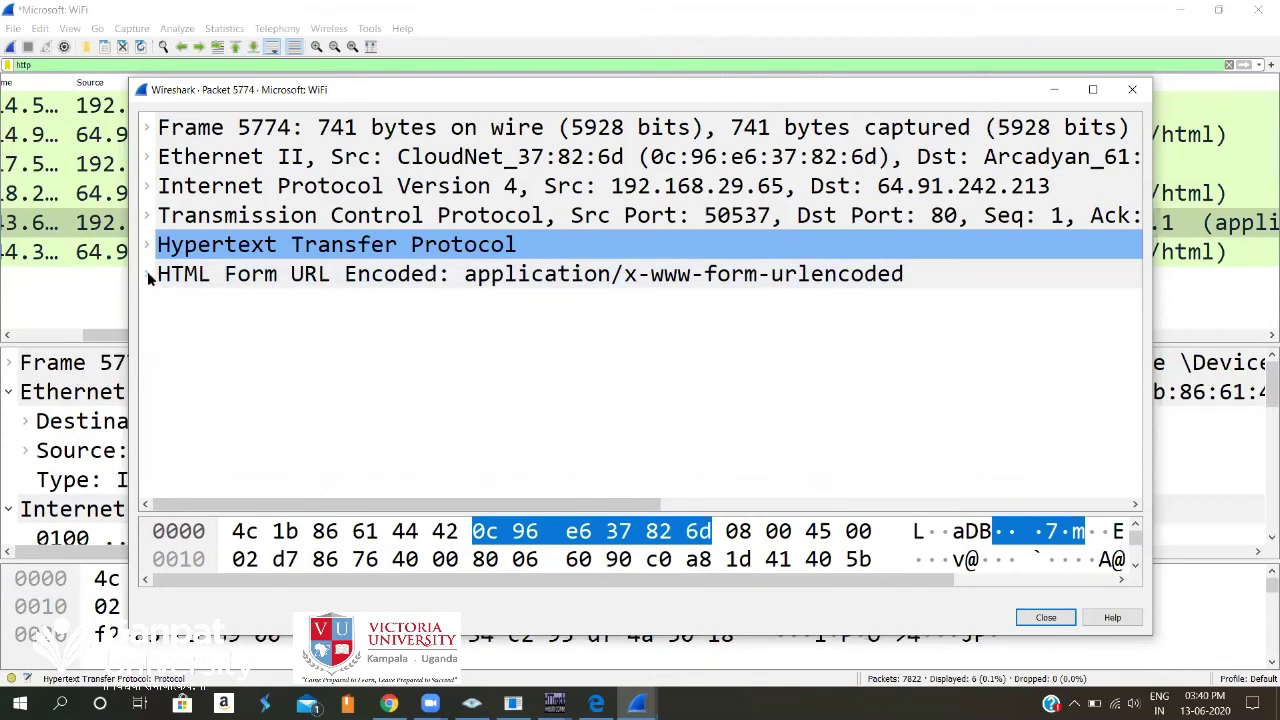
pyautogui.click(148, 274)
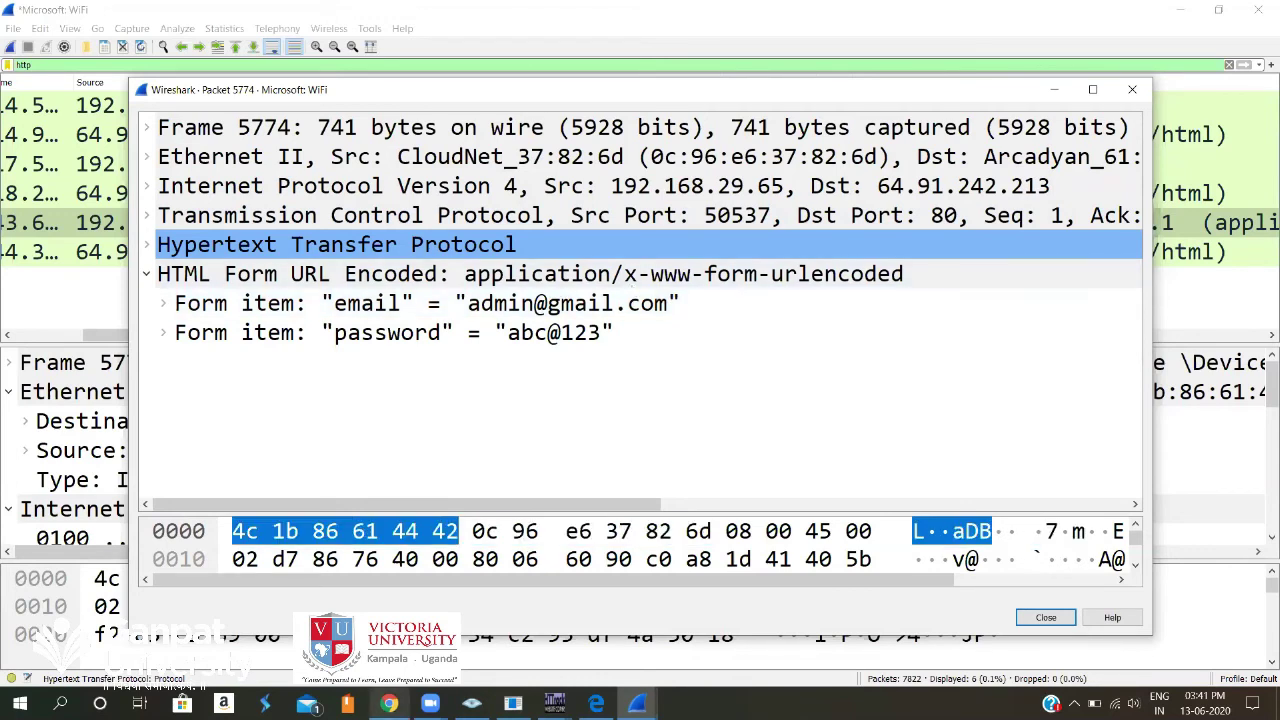
pyautogui.click(389, 704)
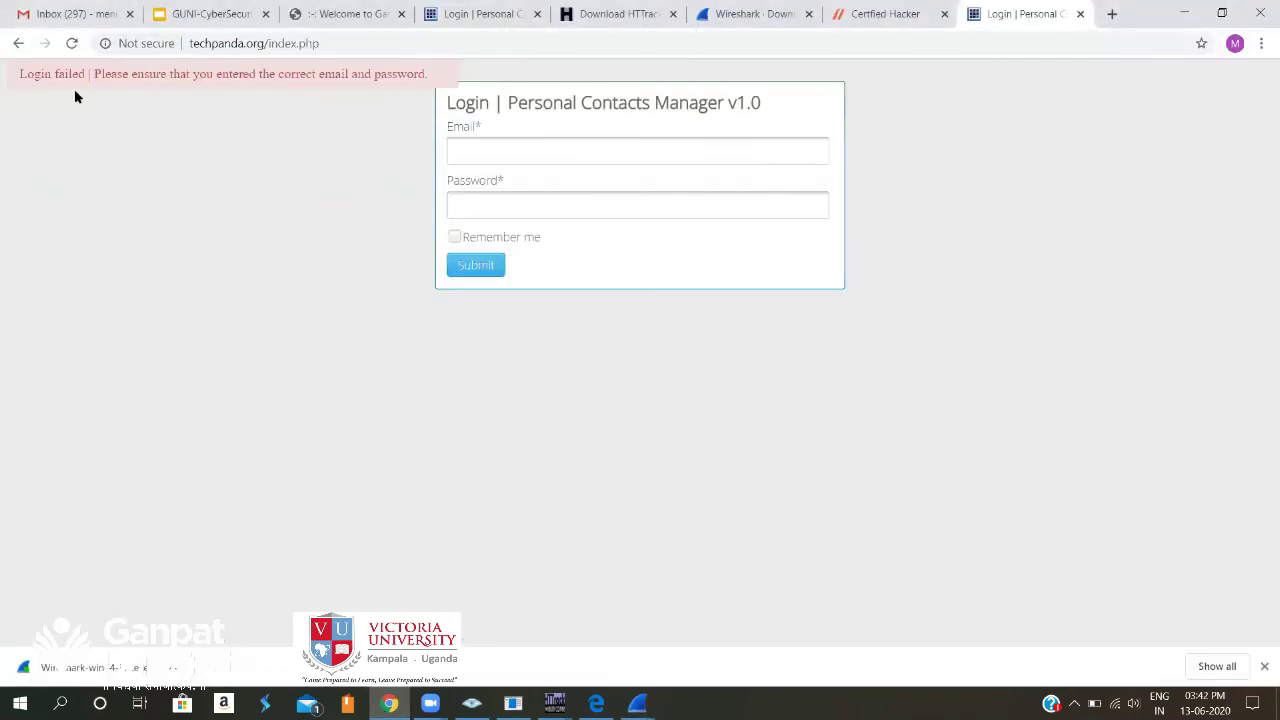
# Zoom the login page and bring Wireshark's Packet 5774 window to the front.
pyautogui.hotkey('ctrl', '+')
pyautogui.hotkey('ctrl', '+')
pyautogui.hotkey('ctrl', '+')
pyautogui.hotkey('ctrl', '+')
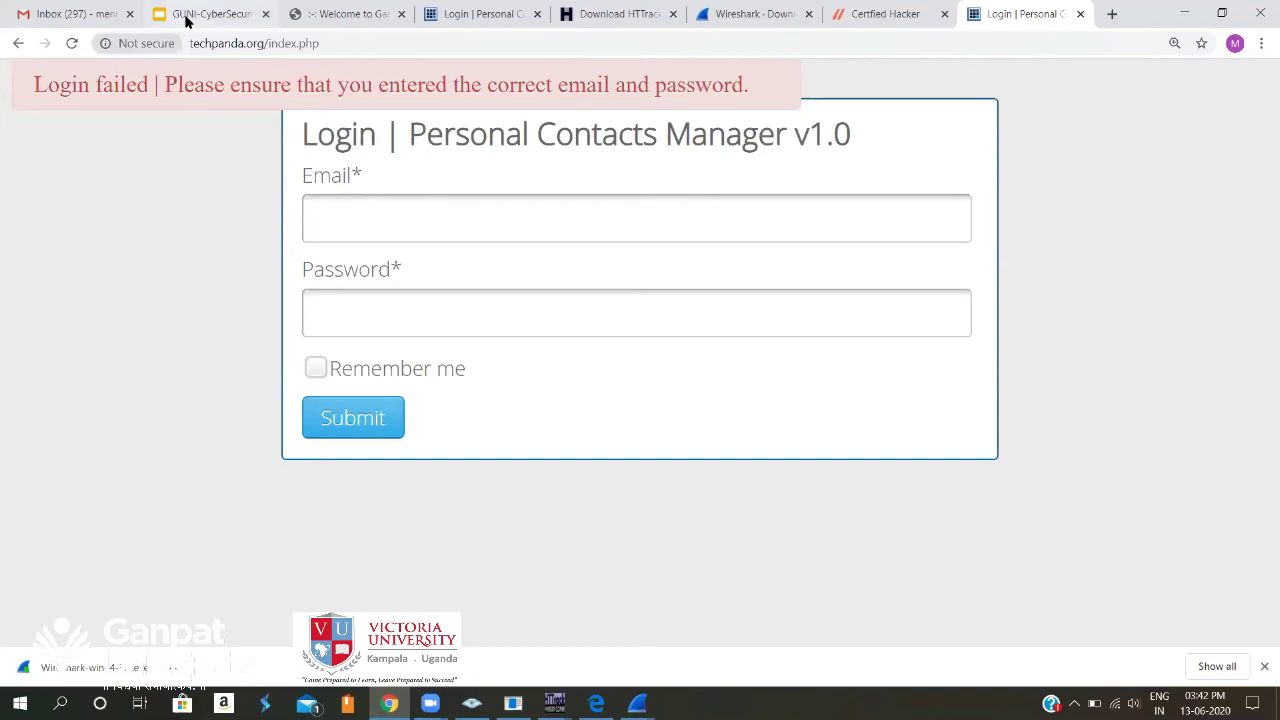
pyautogui.click(637, 703)
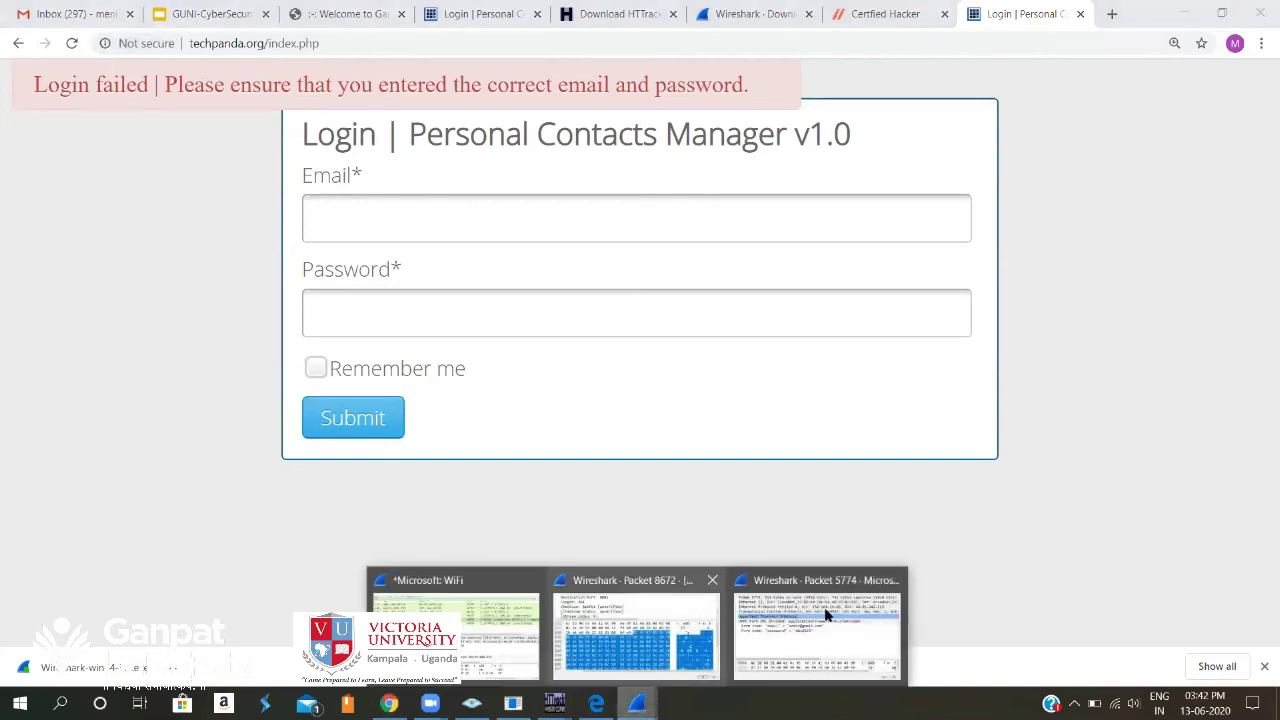
pyautogui.click(818, 574)
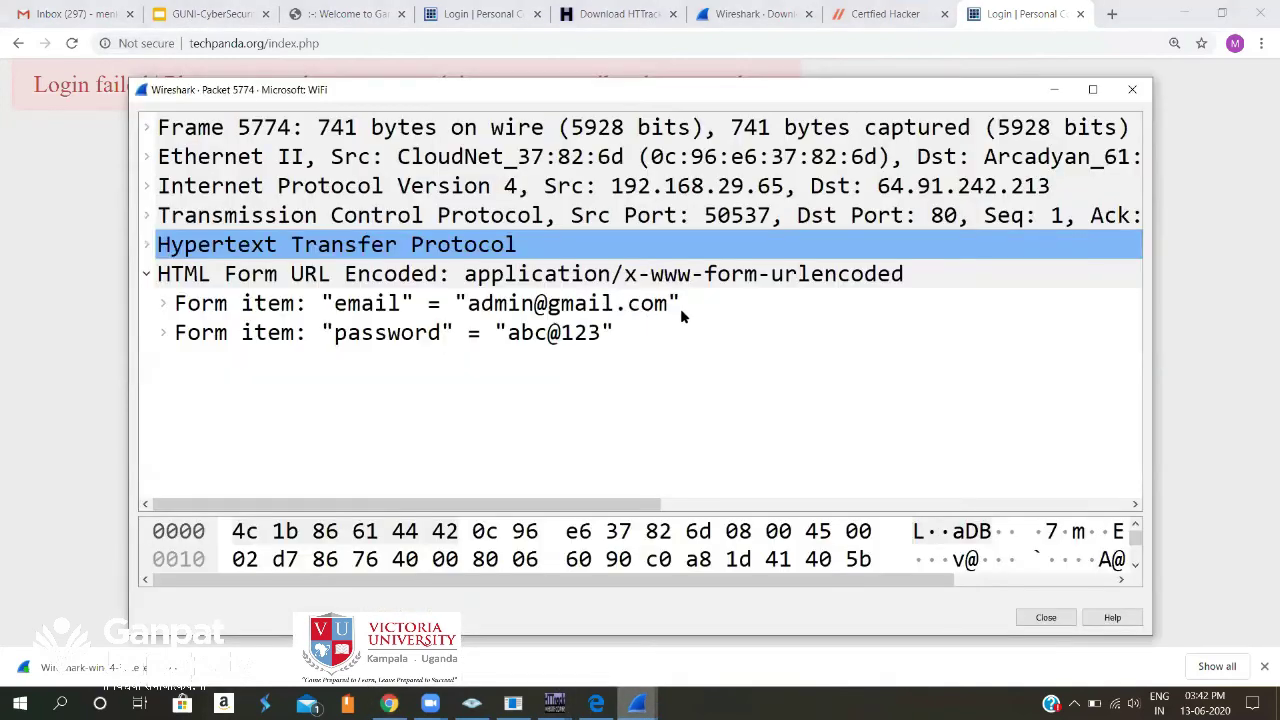
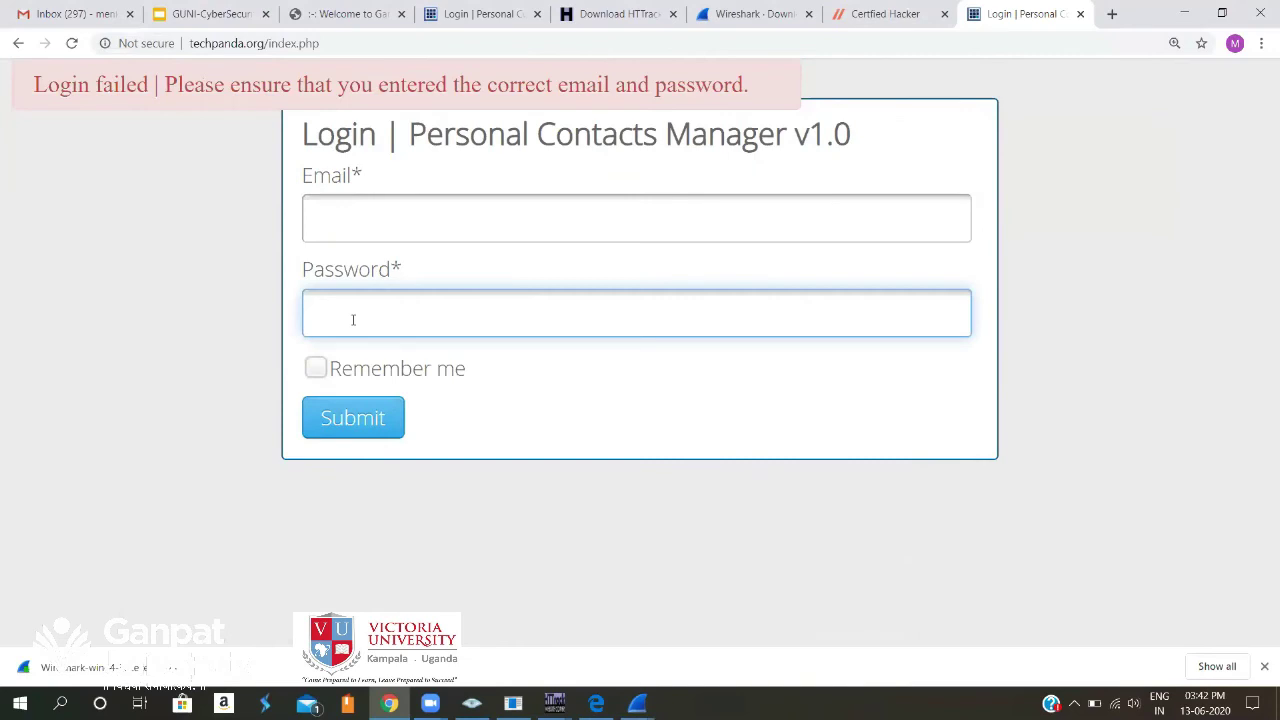
# Type a password into the techpanda login form's Password field, leaving Email blank.
pyautogui.write('12345')
pyautogui.moveTo(637, 703)
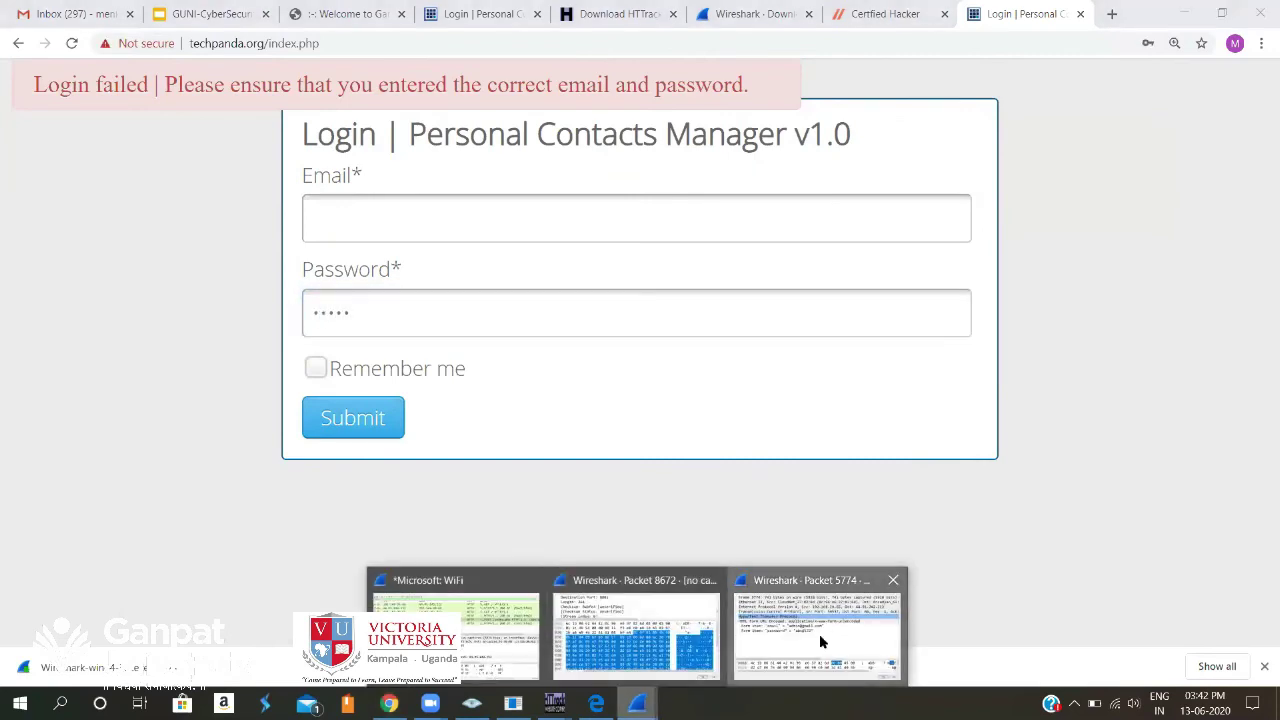
pyautogui.click(819, 634)
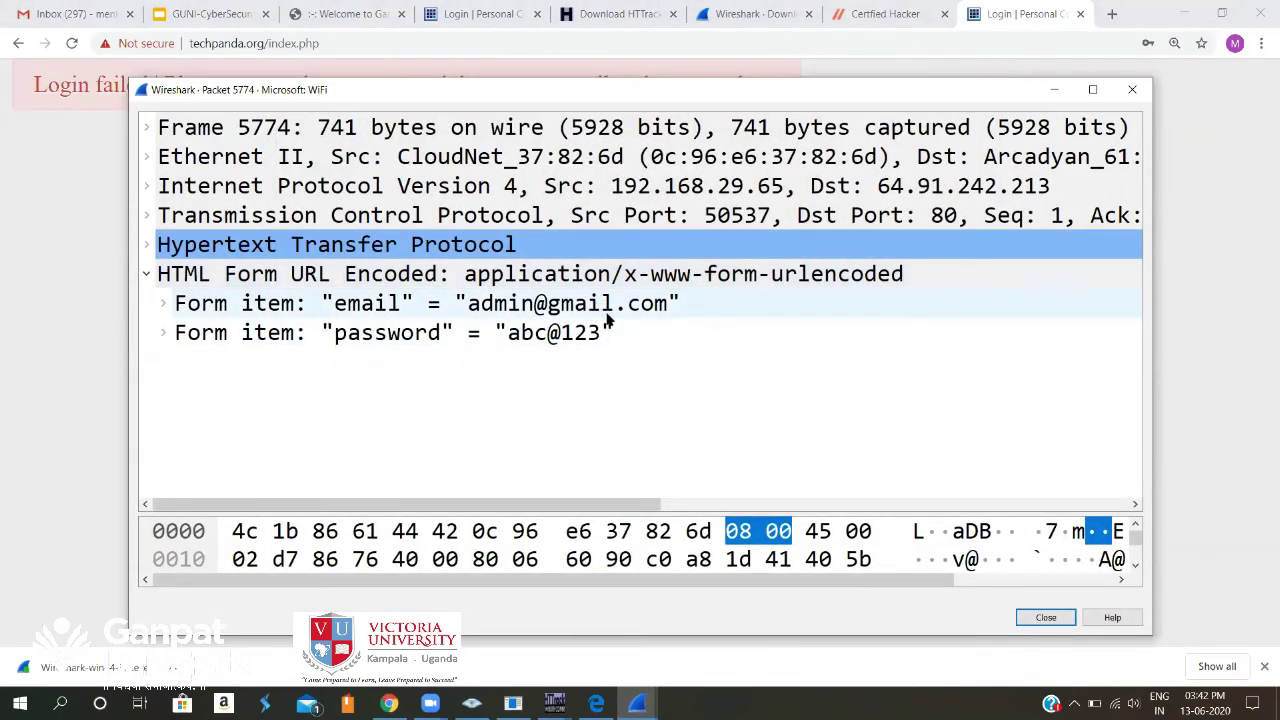
pyautogui.click(1052, 95)
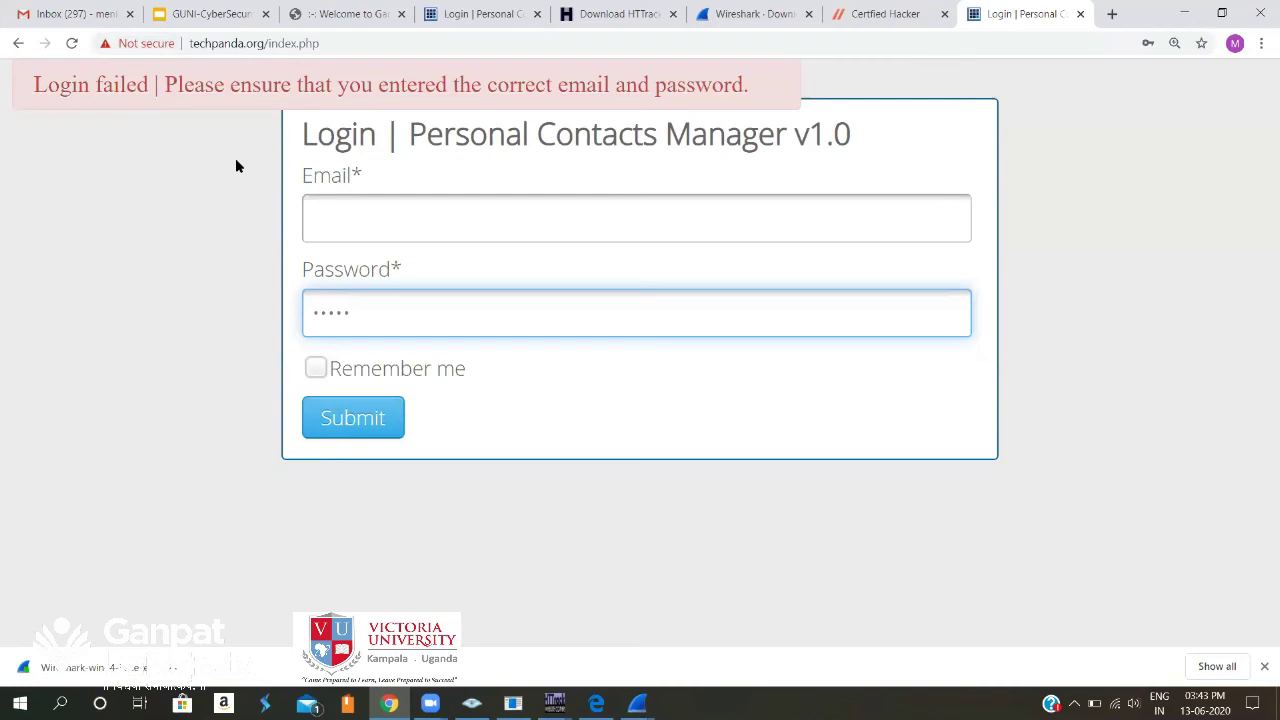
# Show the site information for the GUNI-CyberSecurity Slides tab, confirming a secure connection and valid certificate.
pyautogui.click(208, 14)
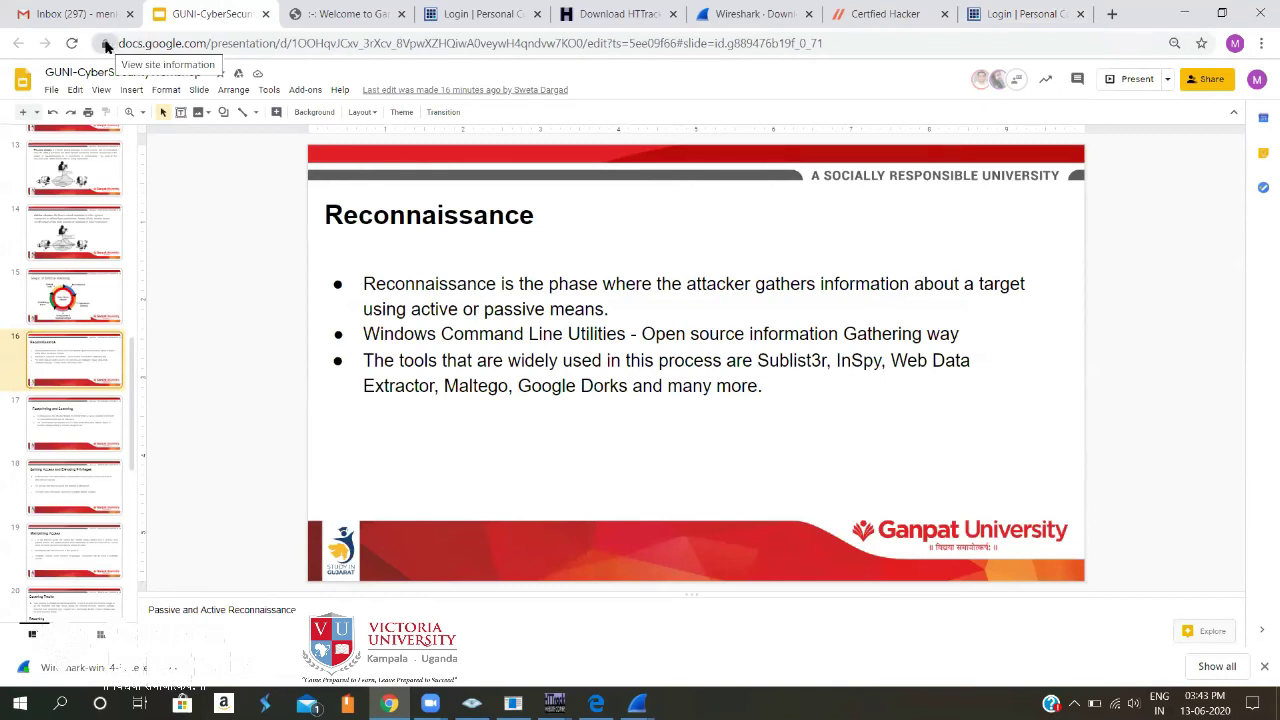
pyautogui.click(105, 44)
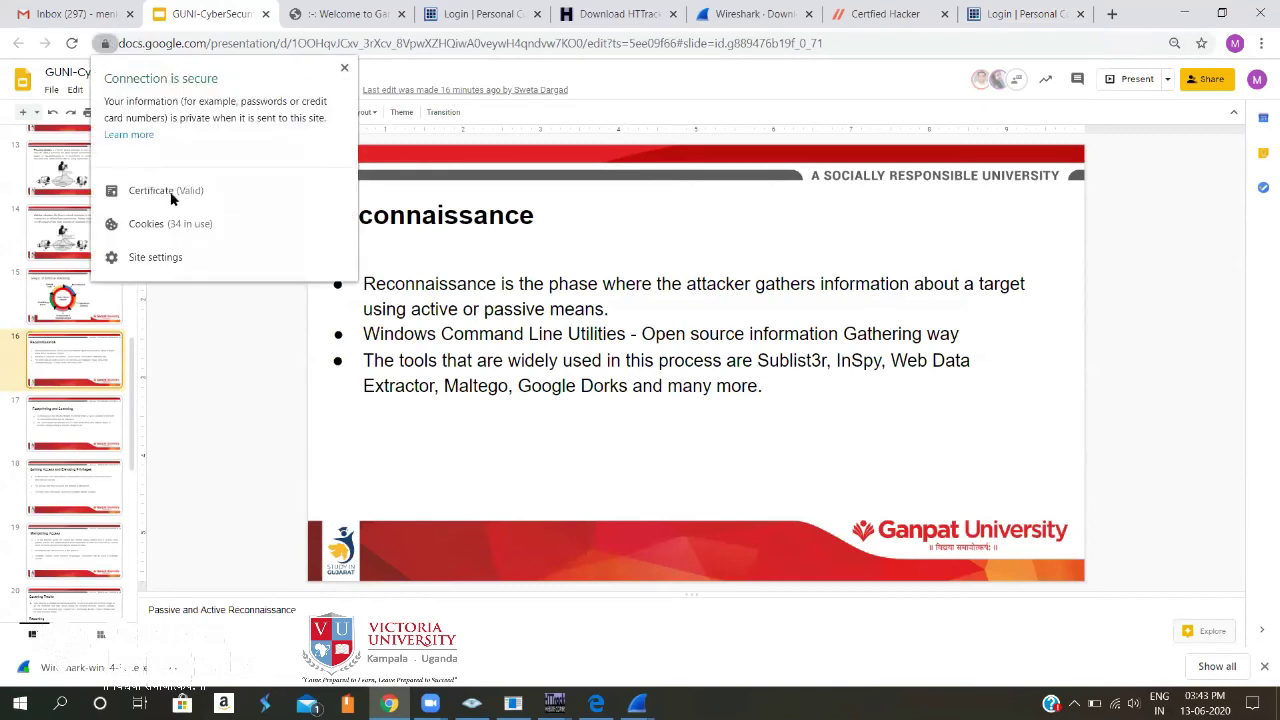